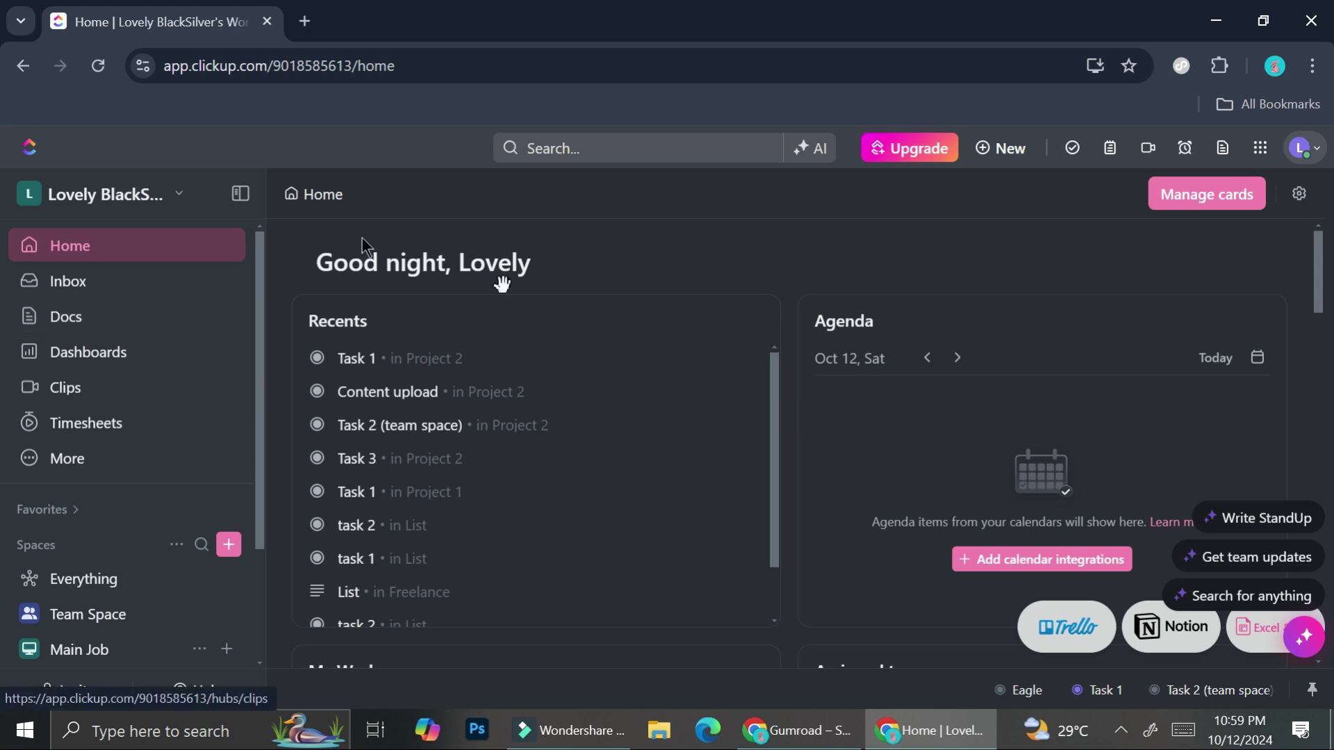
Open the Everything space and look through the view types available for it.
scroll(114, 500, "down", 2)
left_click(109, 490)
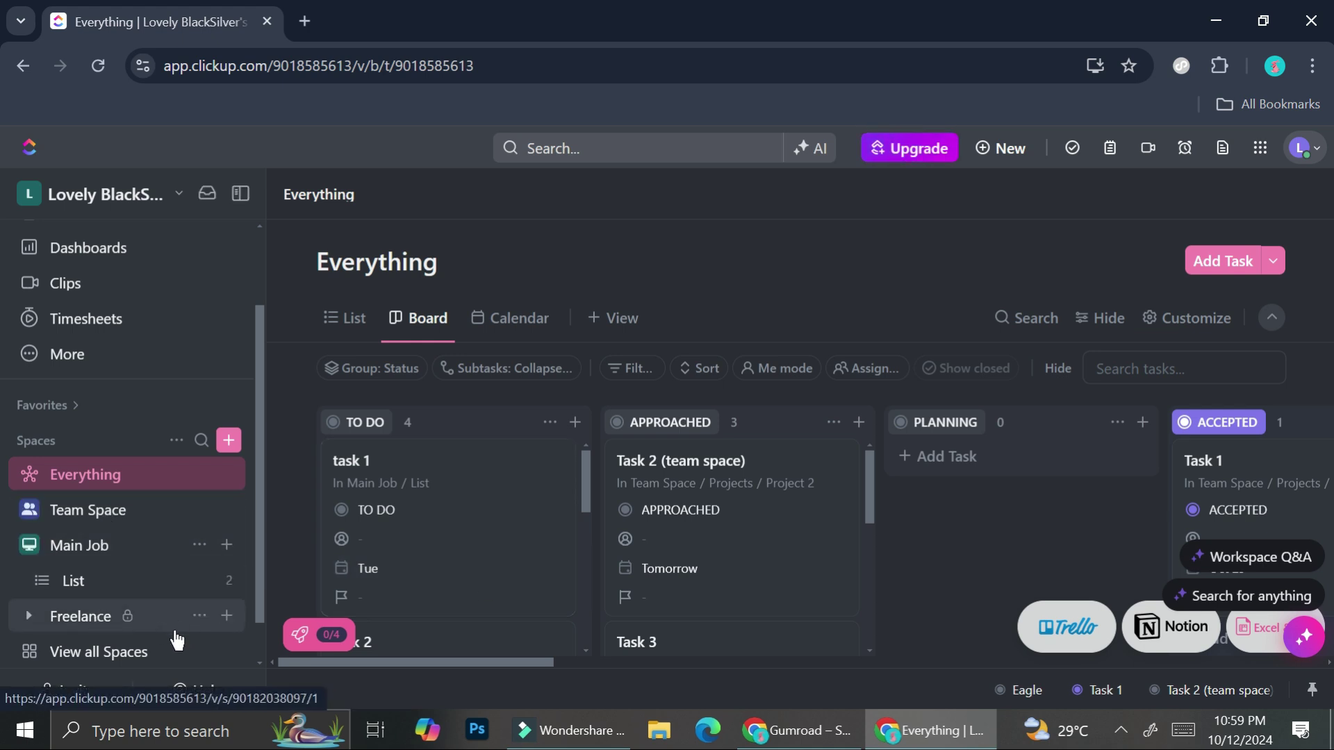
scroll(867, 492, "down", 5)
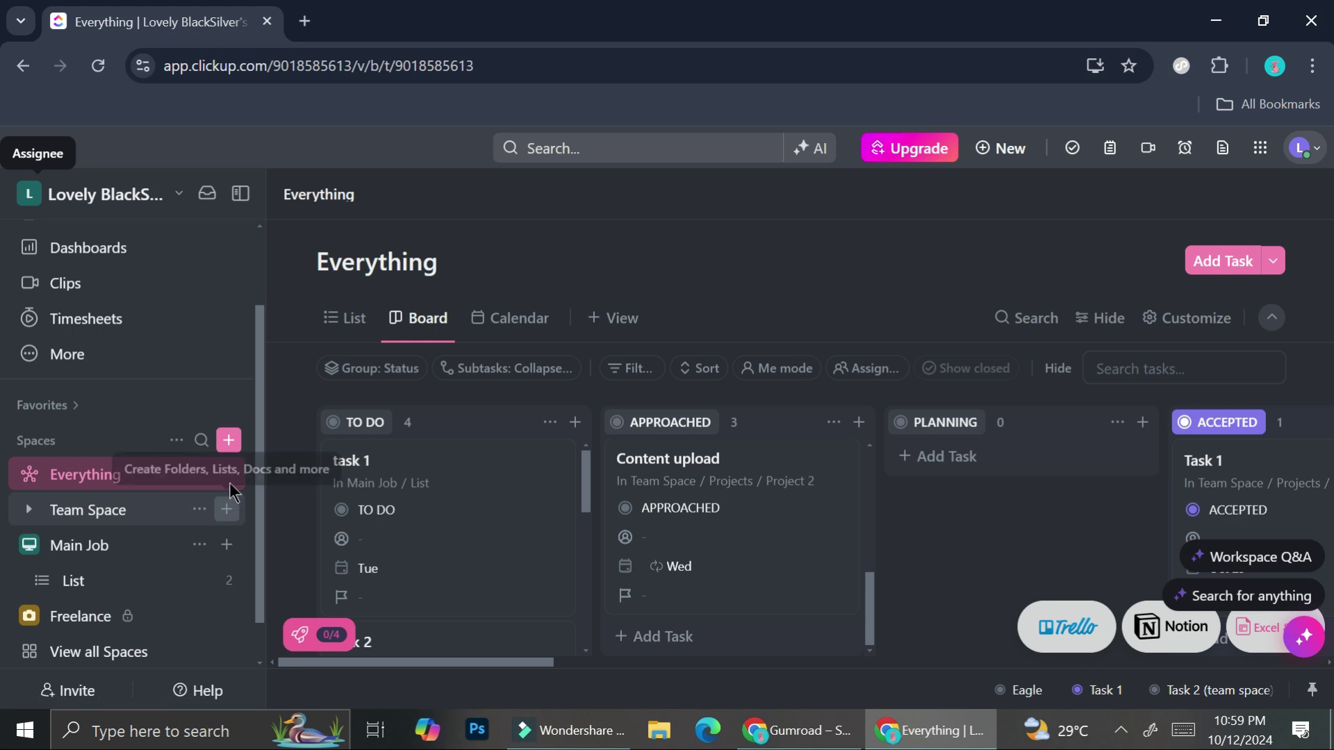
left_click(605, 321)
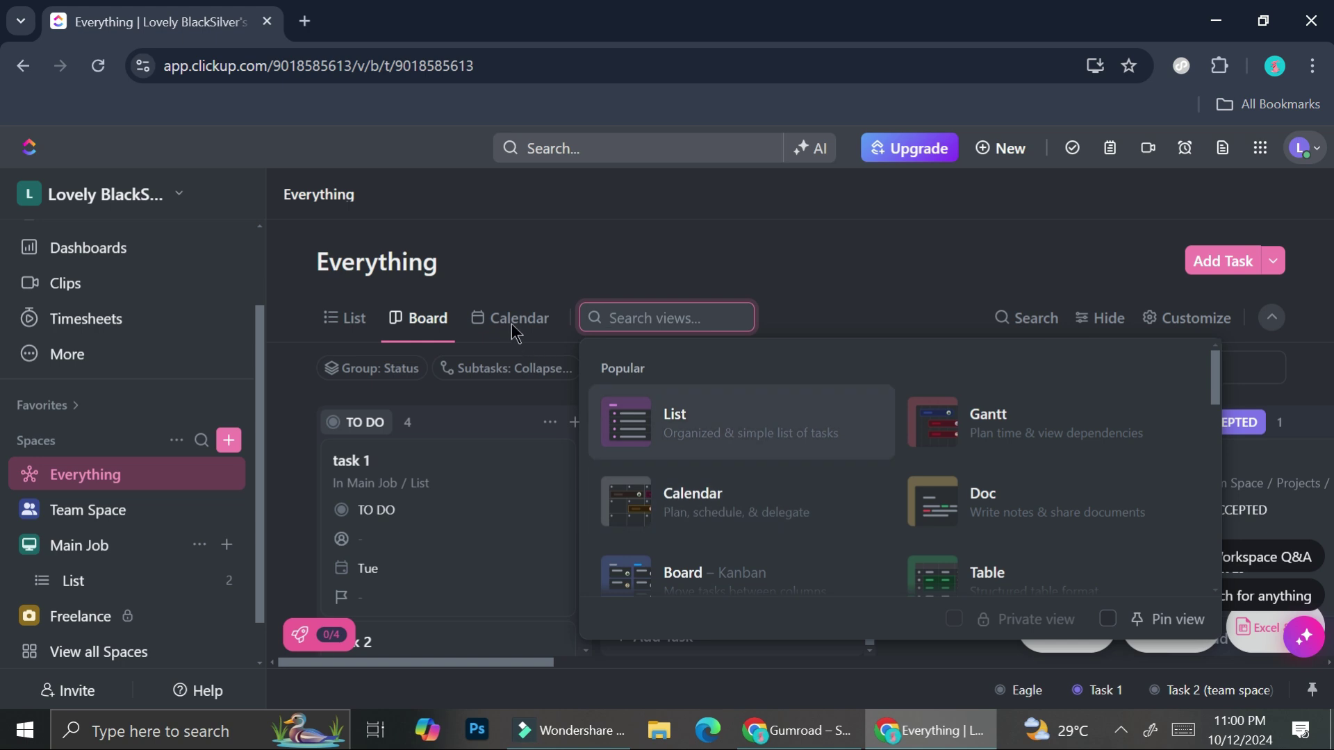
scroll(1021, 445, "down", 3)
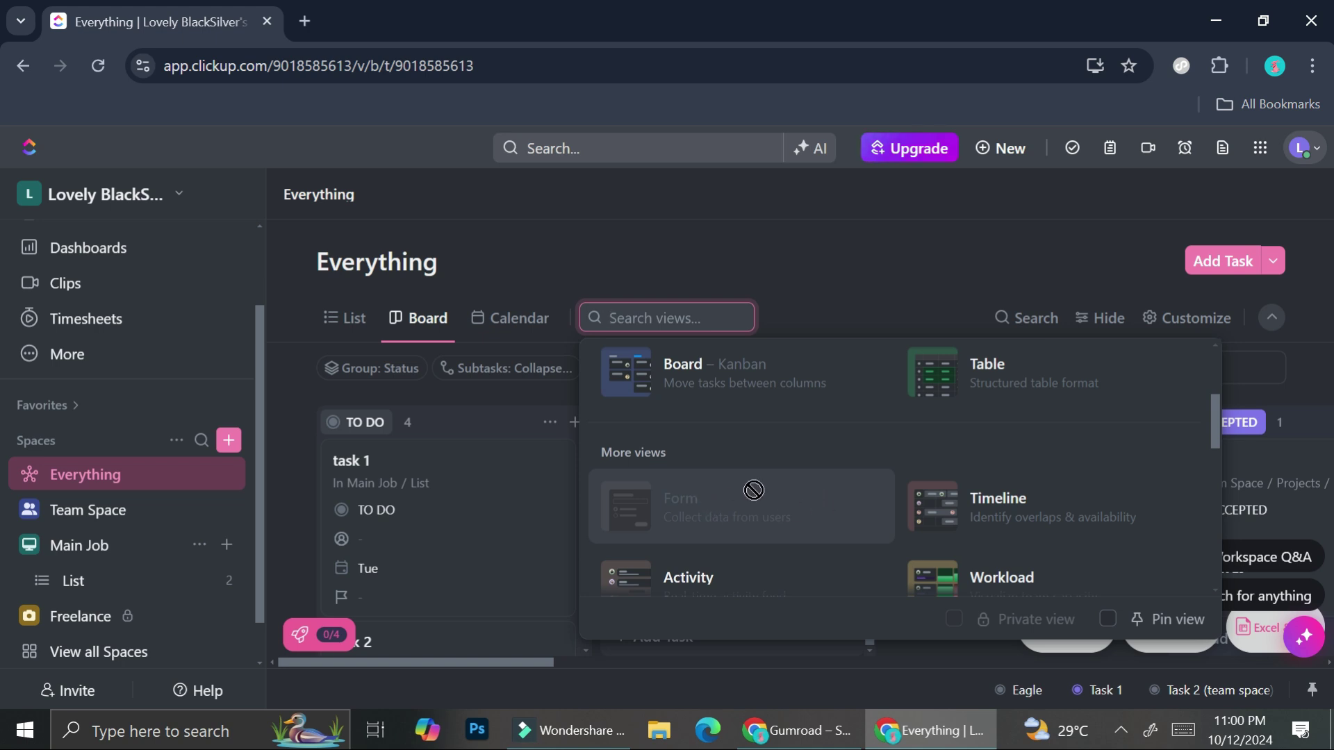
left_click(859, 295)
Open the Freelance space and add a Form view to it.
left_click(74, 629)
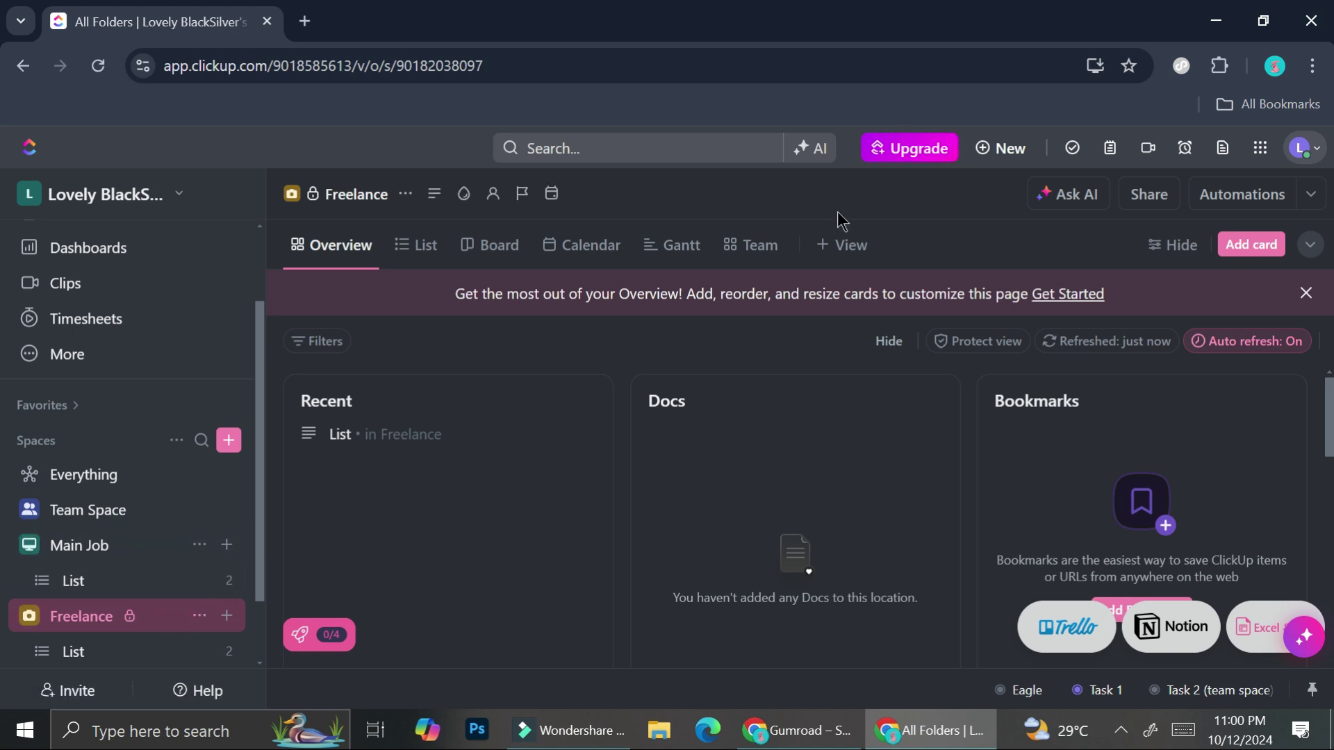
left_click(855, 249)
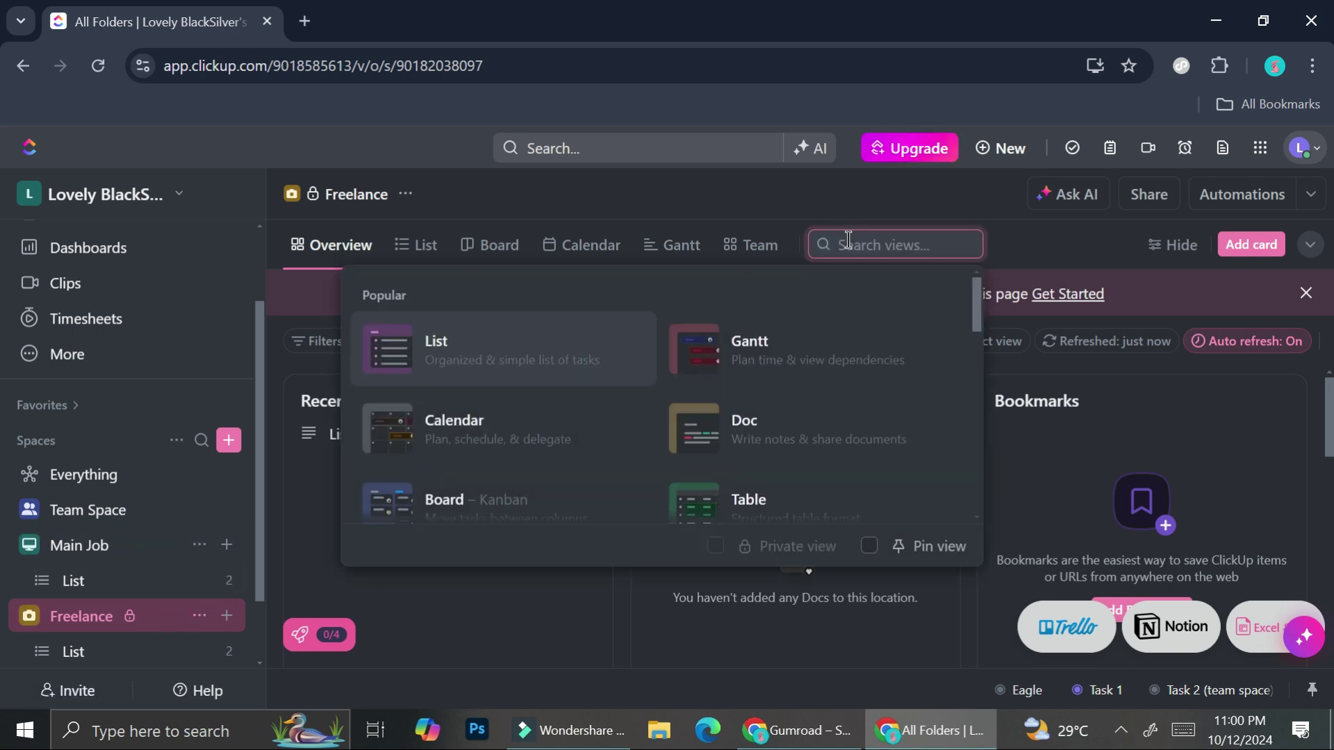
scroll(625, 393, "down", 4)
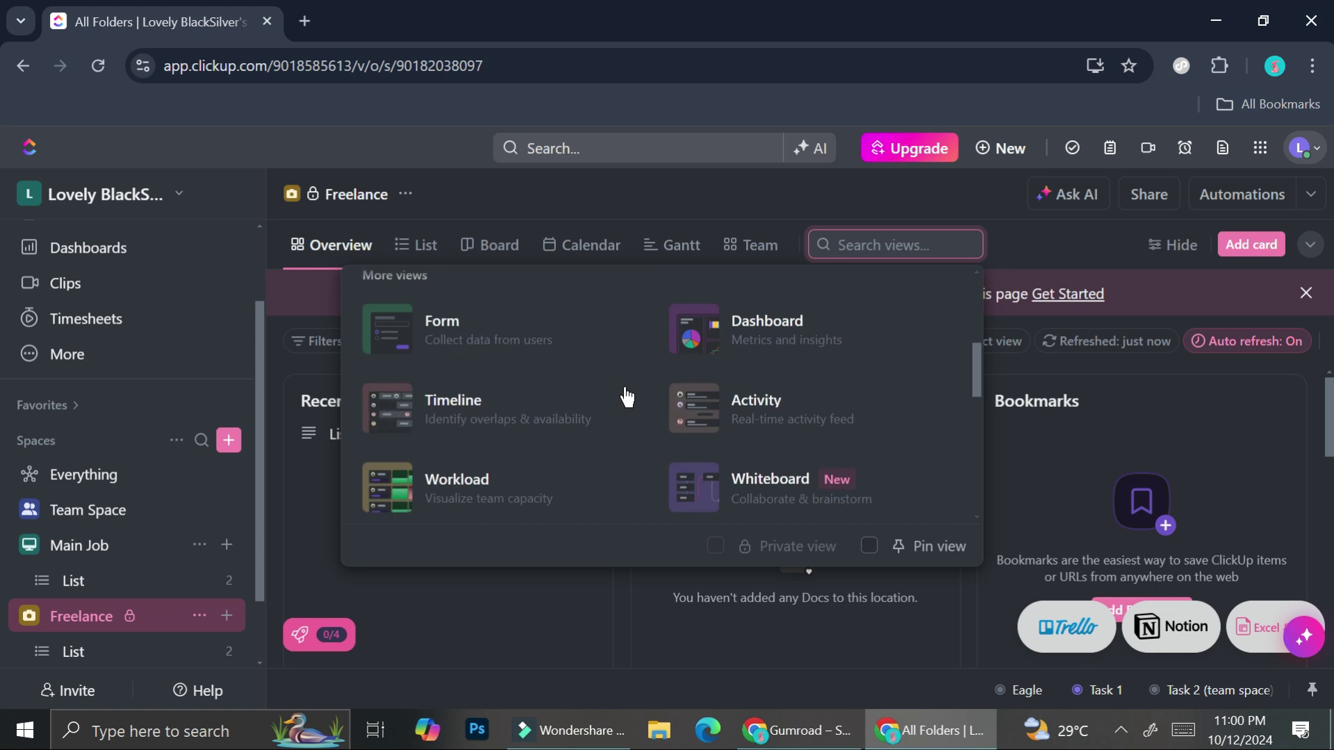
type("fr")
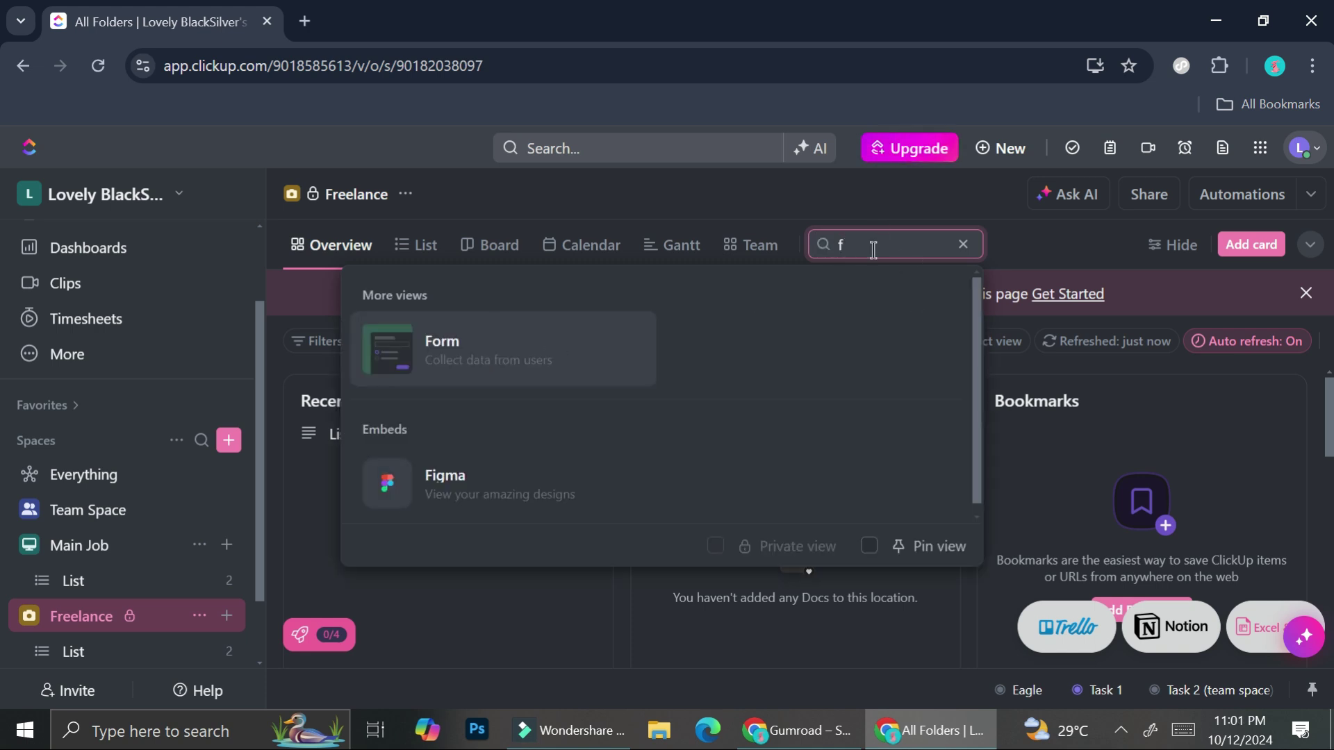
left_click(516, 361)
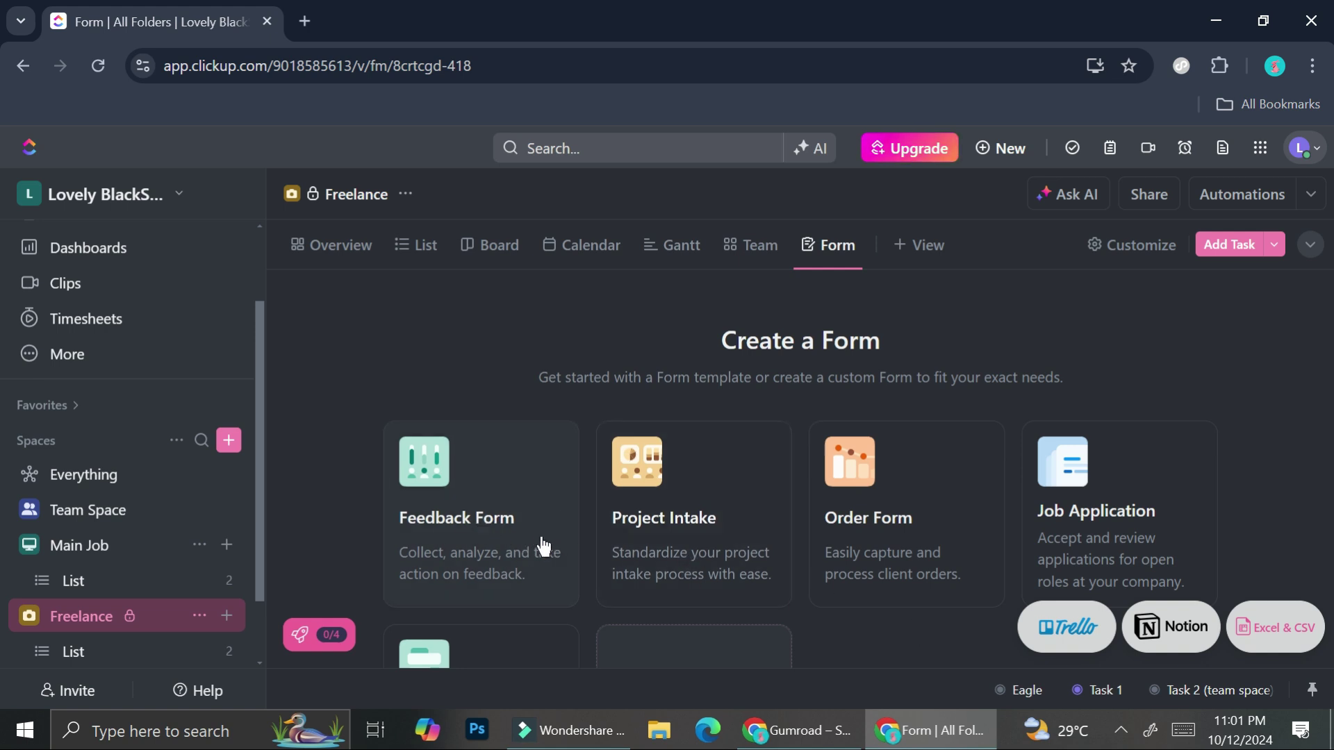
Start a form from the Feedback Form template and choose Freelance's existing List as the task location.
left_click(473, 519)
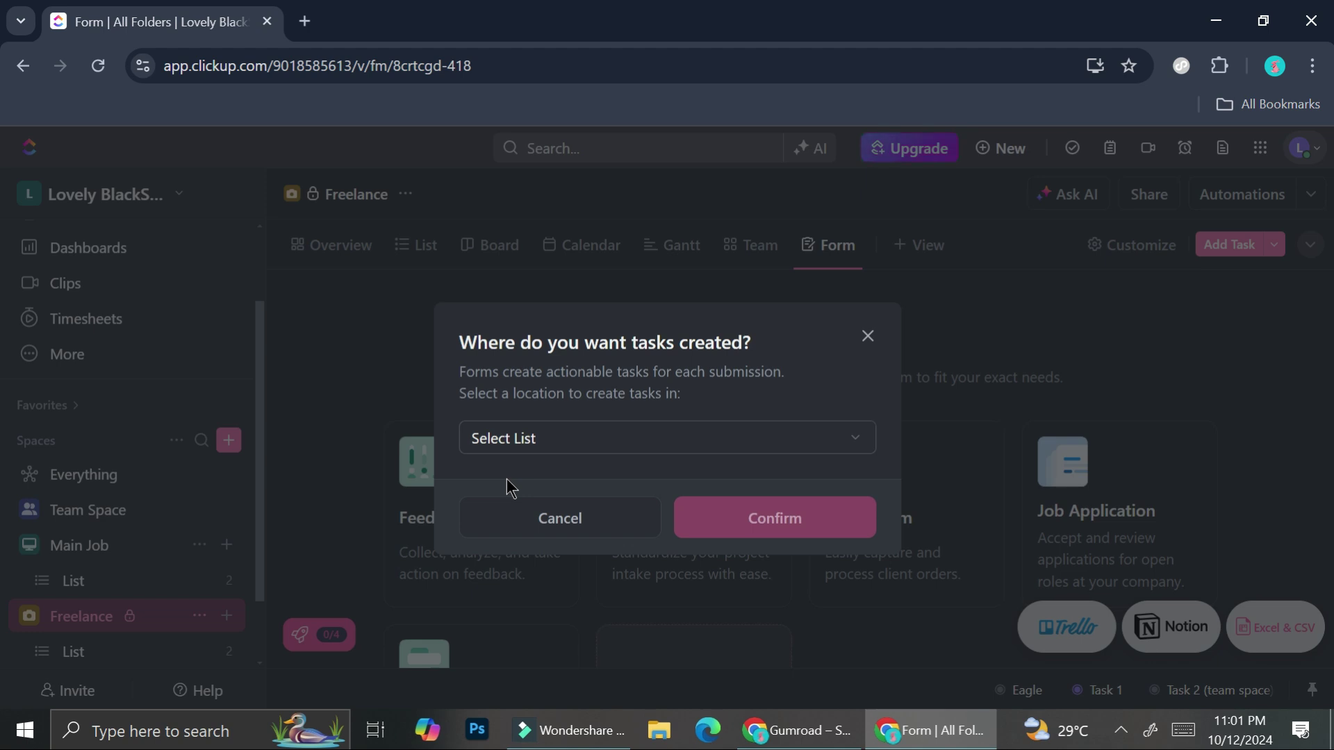
left_click(570, 440)
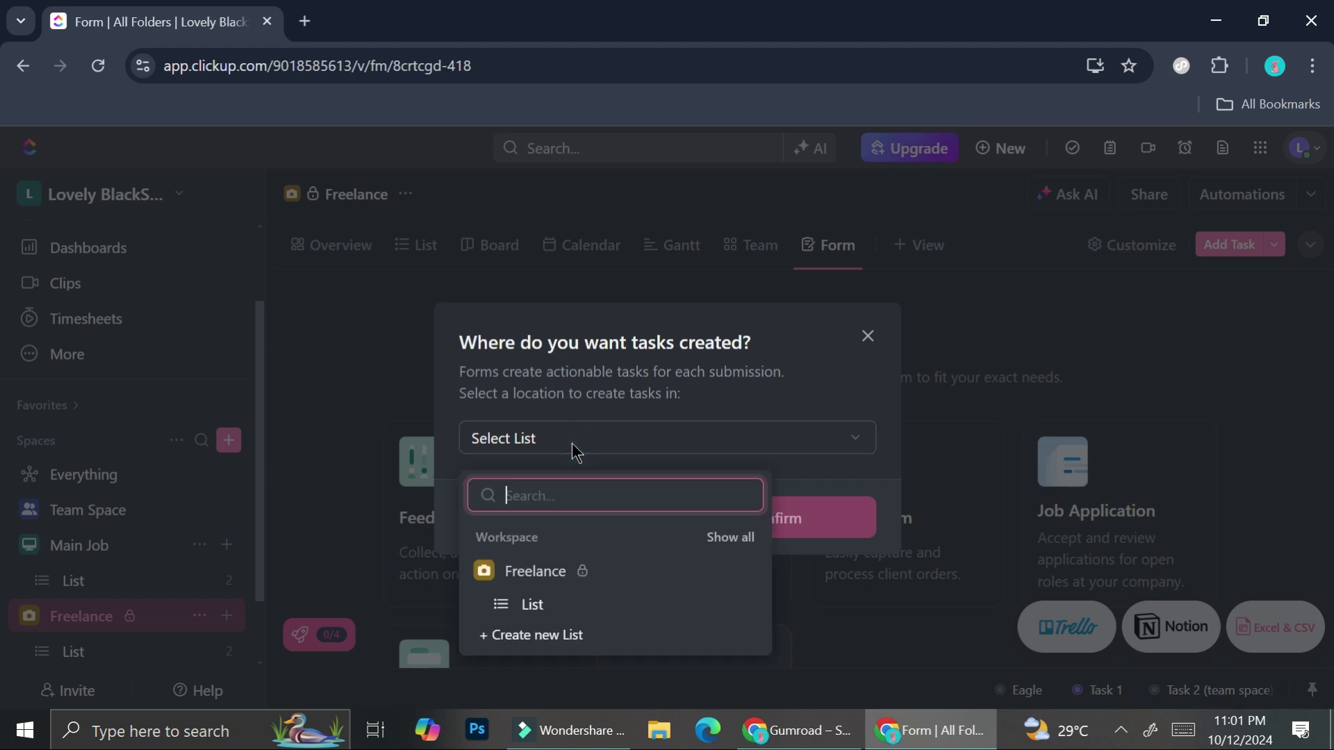
left_click(533, 604)
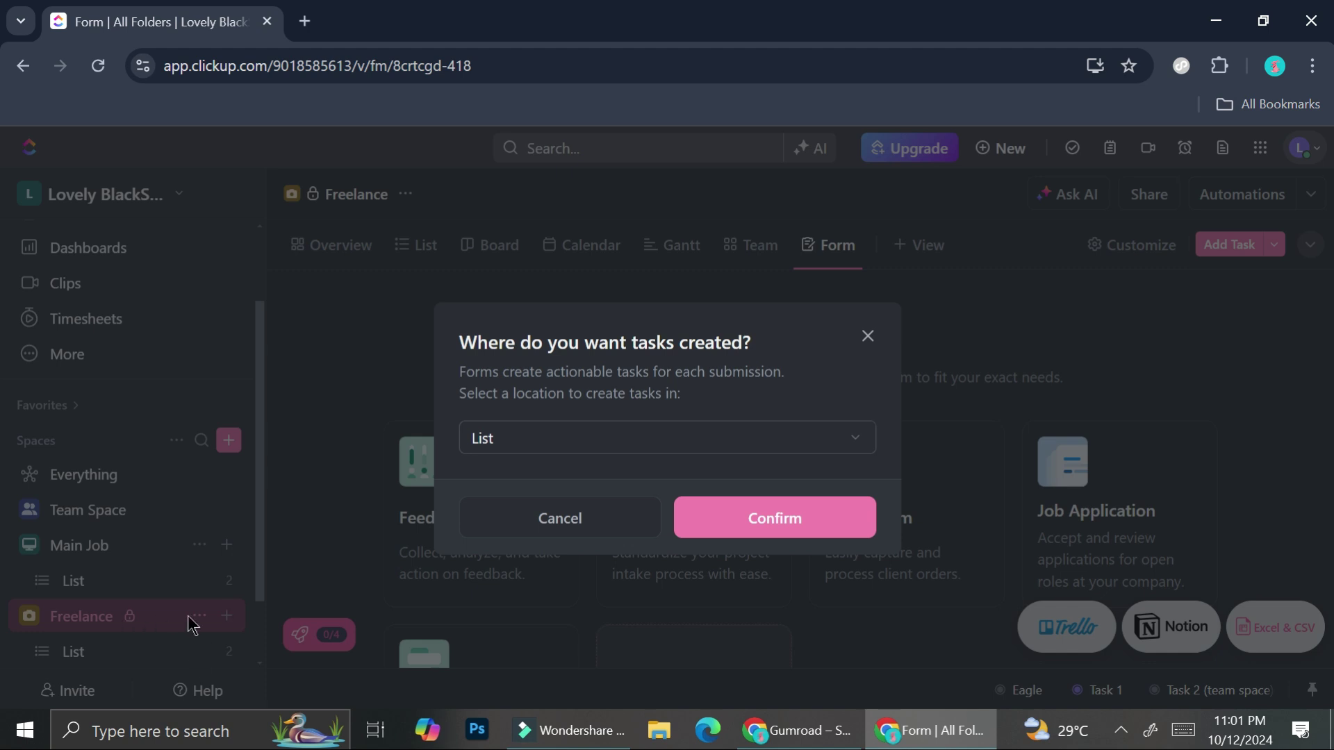
Create a new list named Form in Freelance, choose it as the location for the form's tasks, and confirm.
left_click(564, 447)
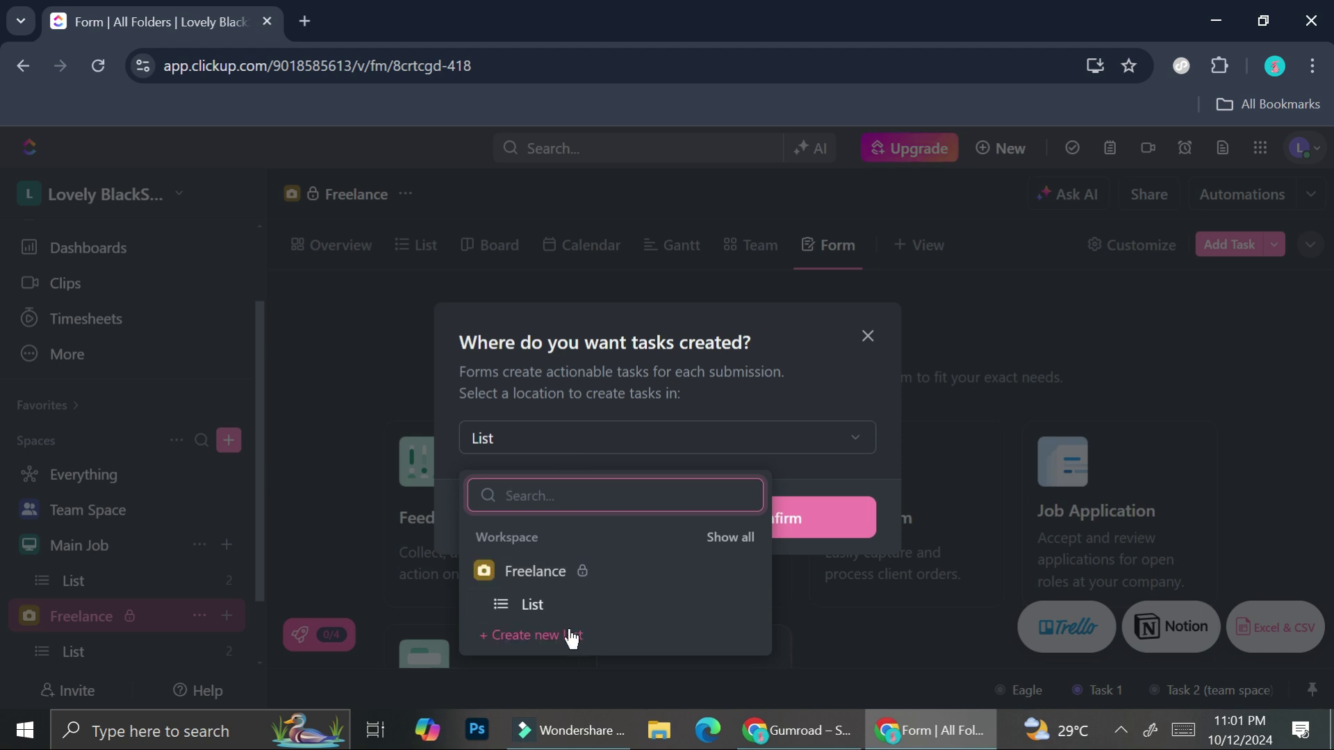
left_click(549, 636)
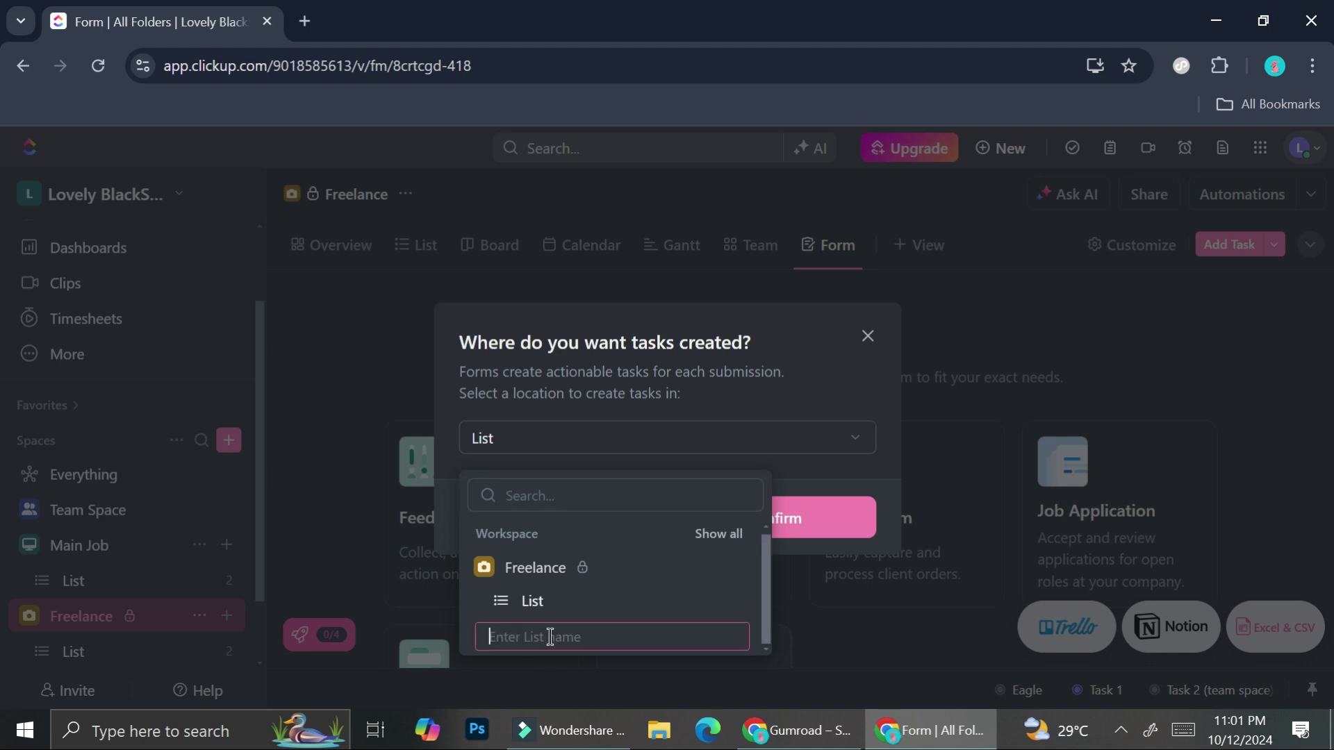
type("Form")
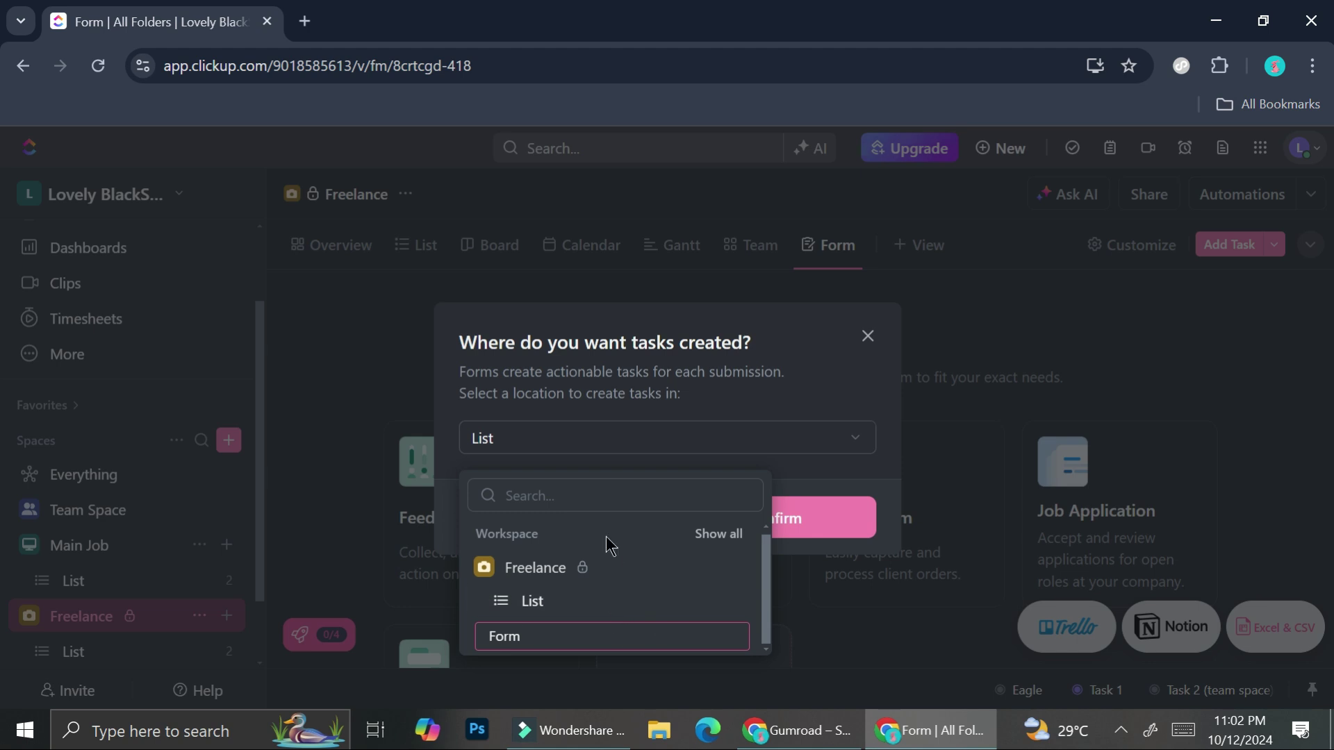
key("Return")
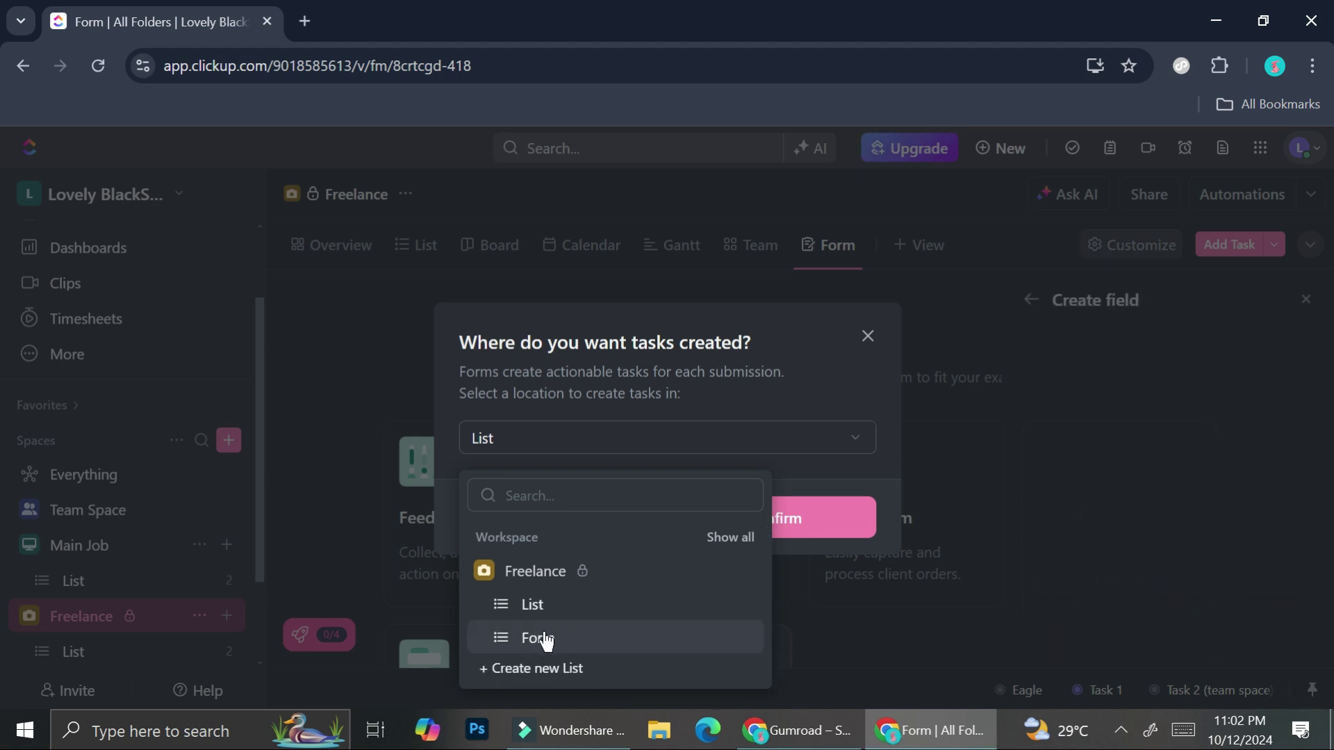
left_click(552, 638)
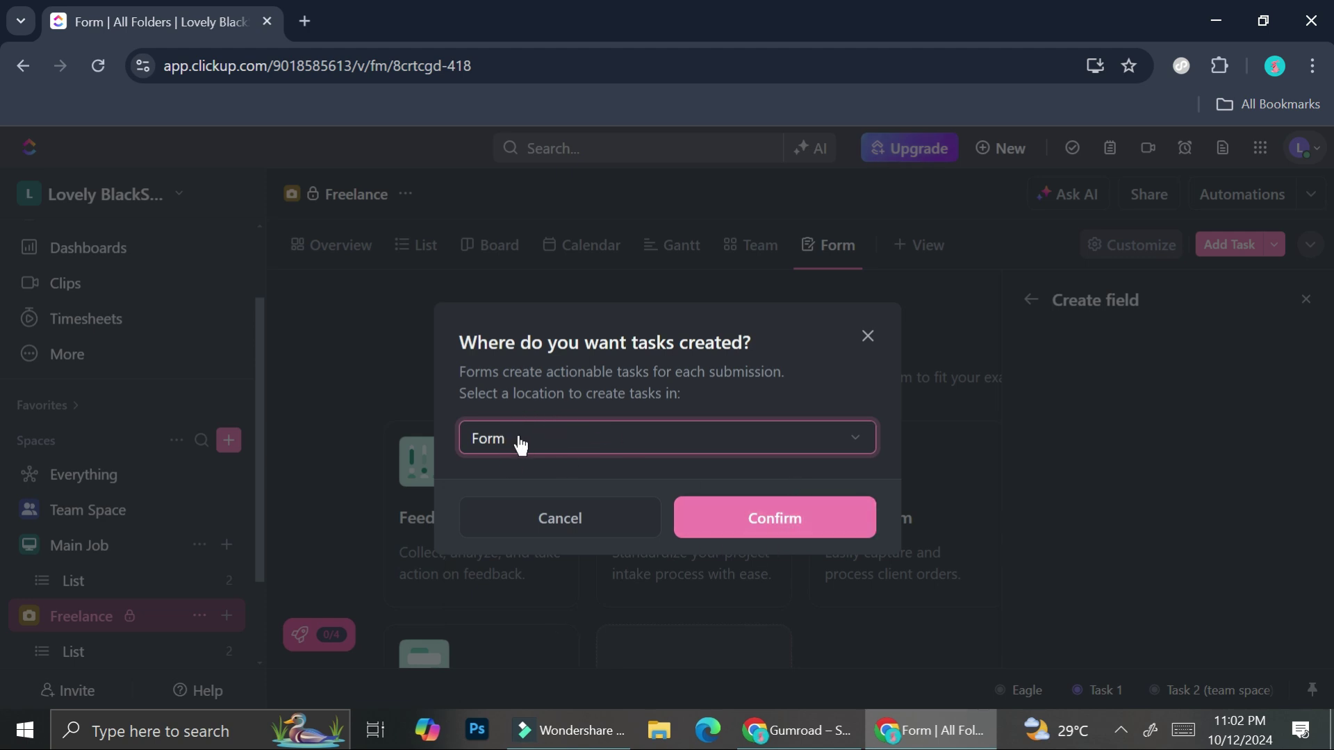
left_click(755, 522)
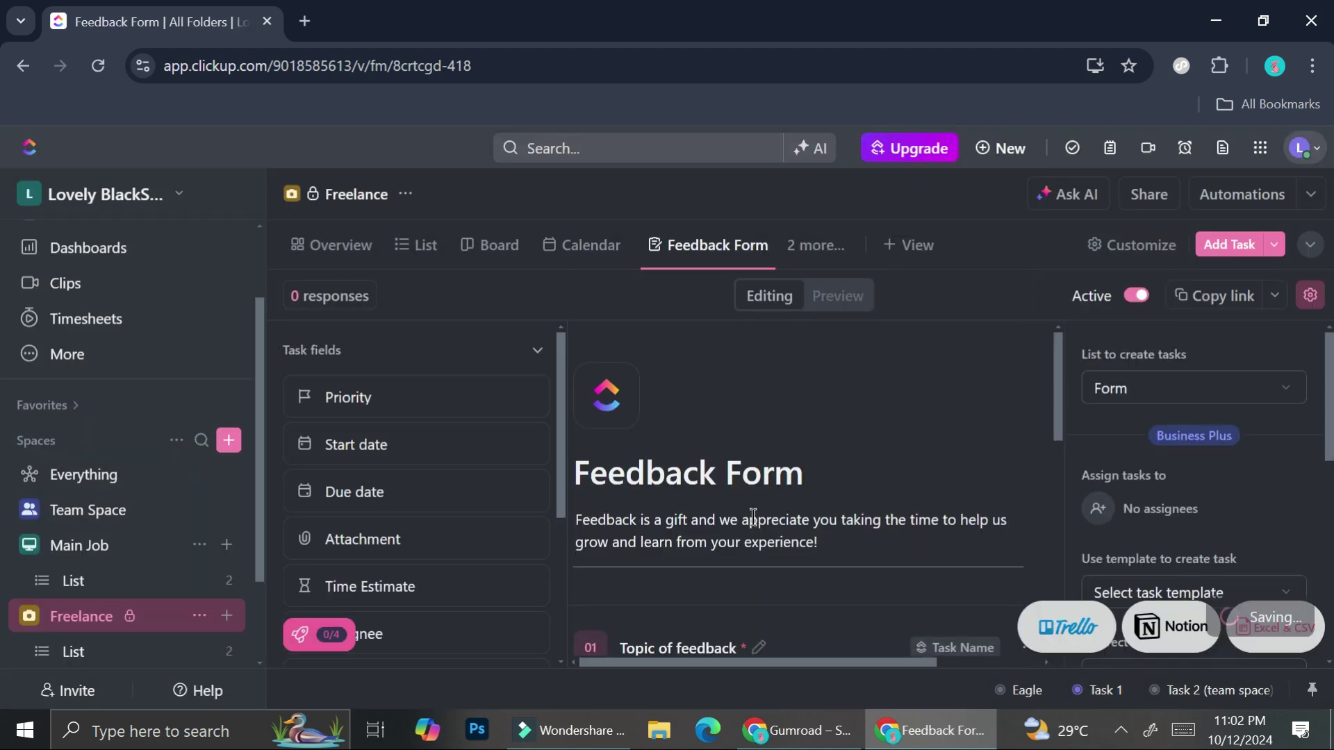
Examine the feedback form's title, description, questions, submit section and response message section.
scroll(863, 480, "down", 3)
scroll(866, 489, "up", 3)
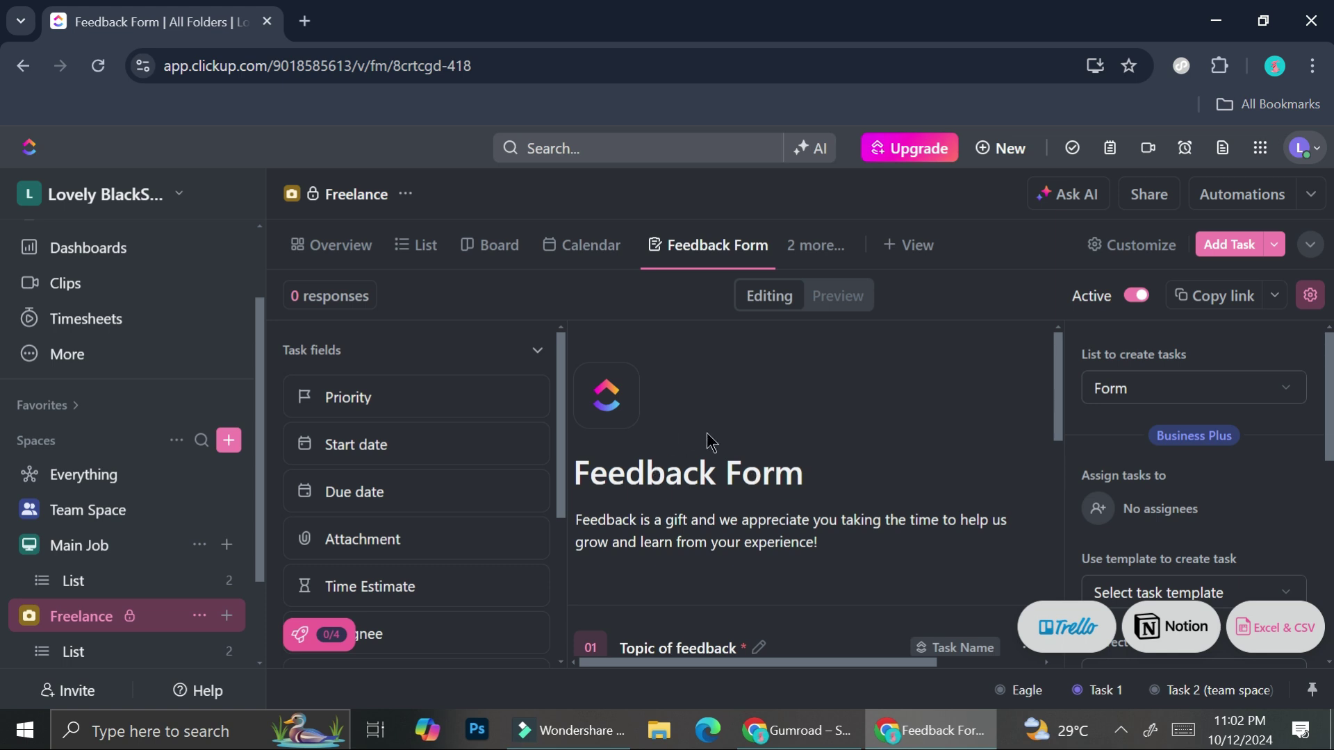
scroll(737, 432, "down", 3)
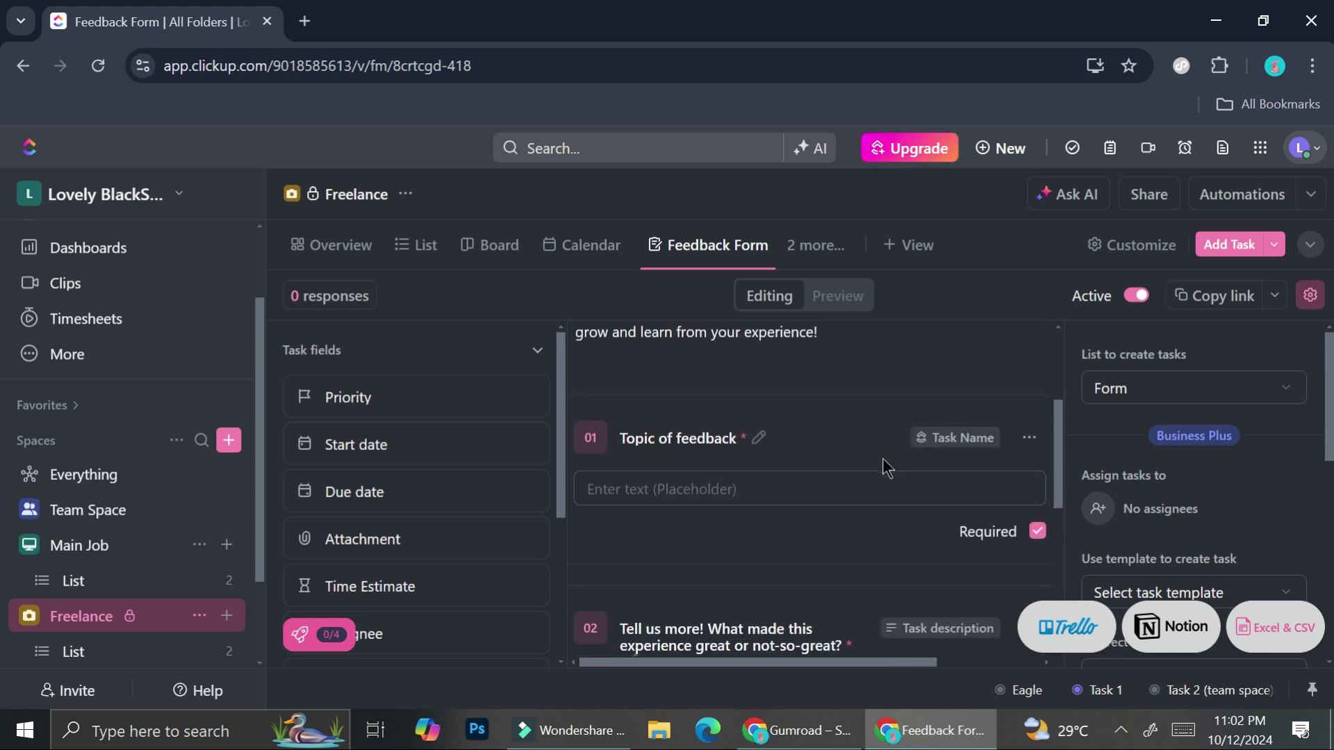
scroll(883, 458, "down", 2)
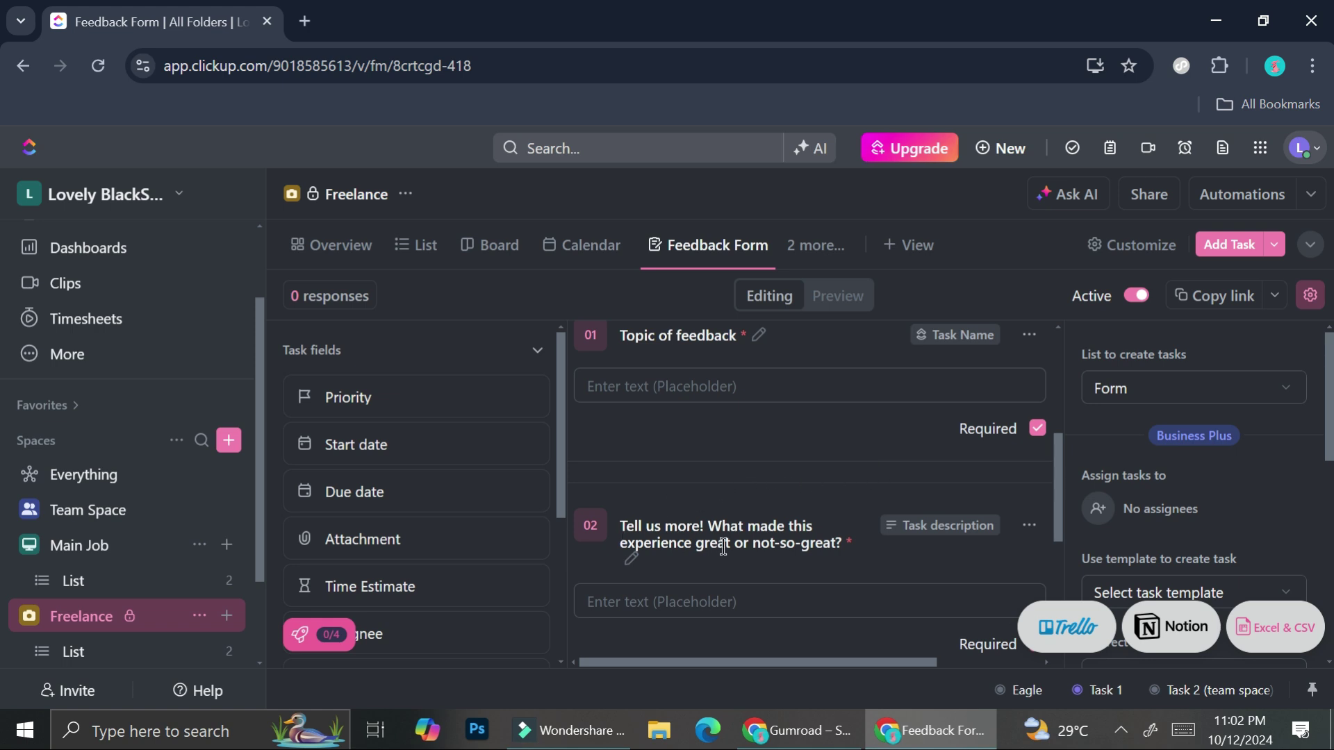
scroll(786, 500, "down", 5)
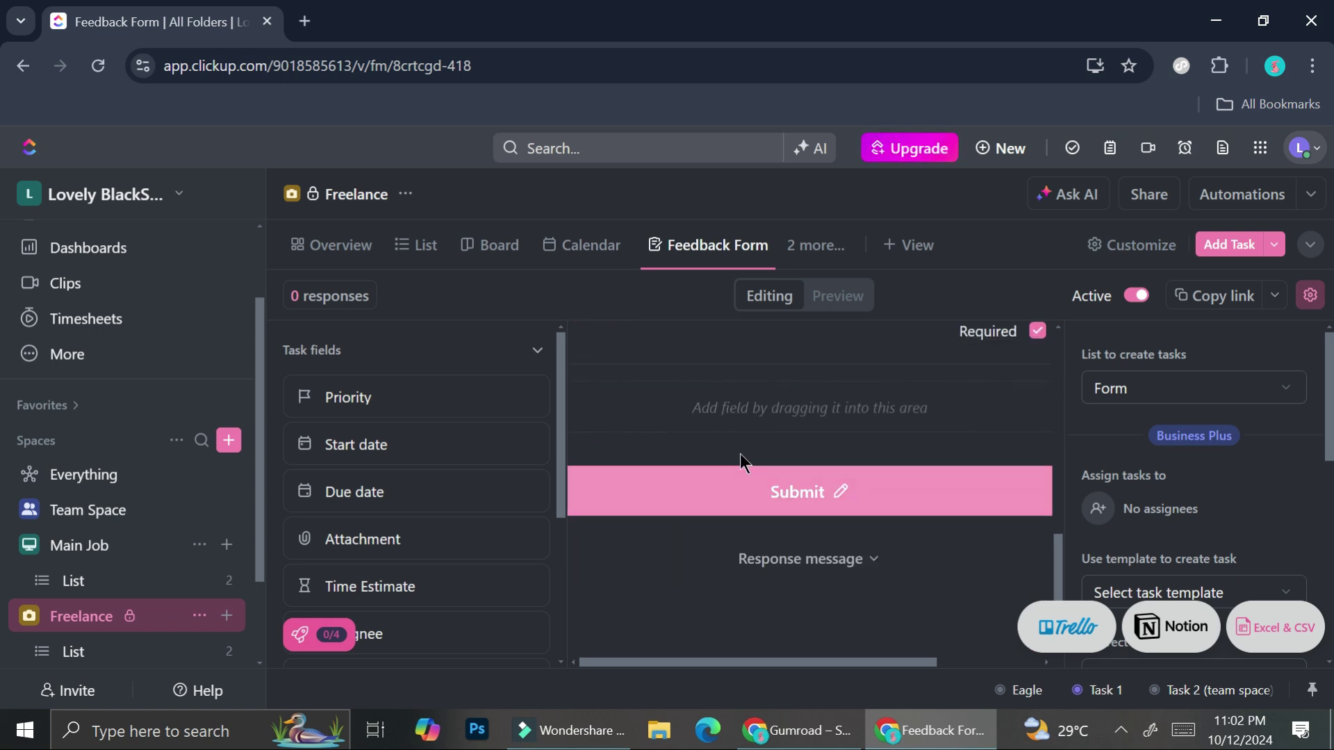
scroll(834, 452, "up", 3)
scroll(842, 452, "up", 5)
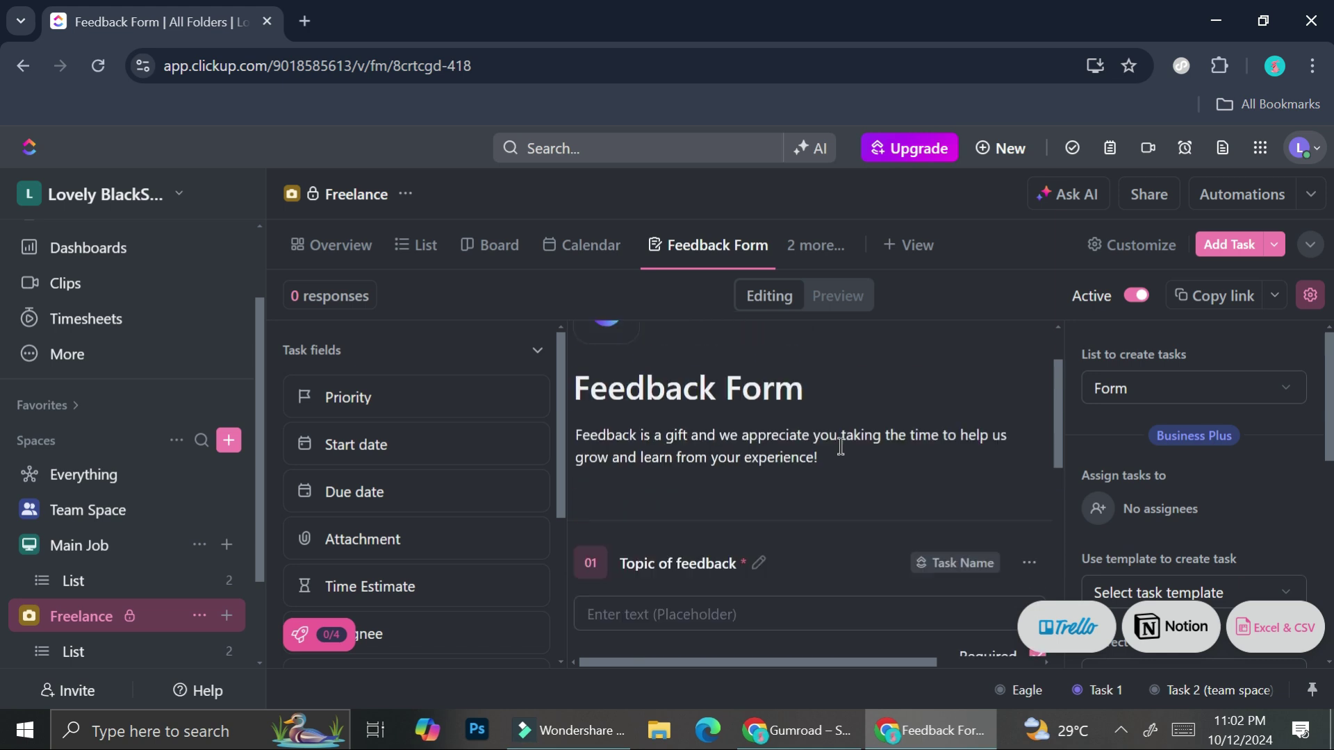
scroll(841, 446, "down", 4)
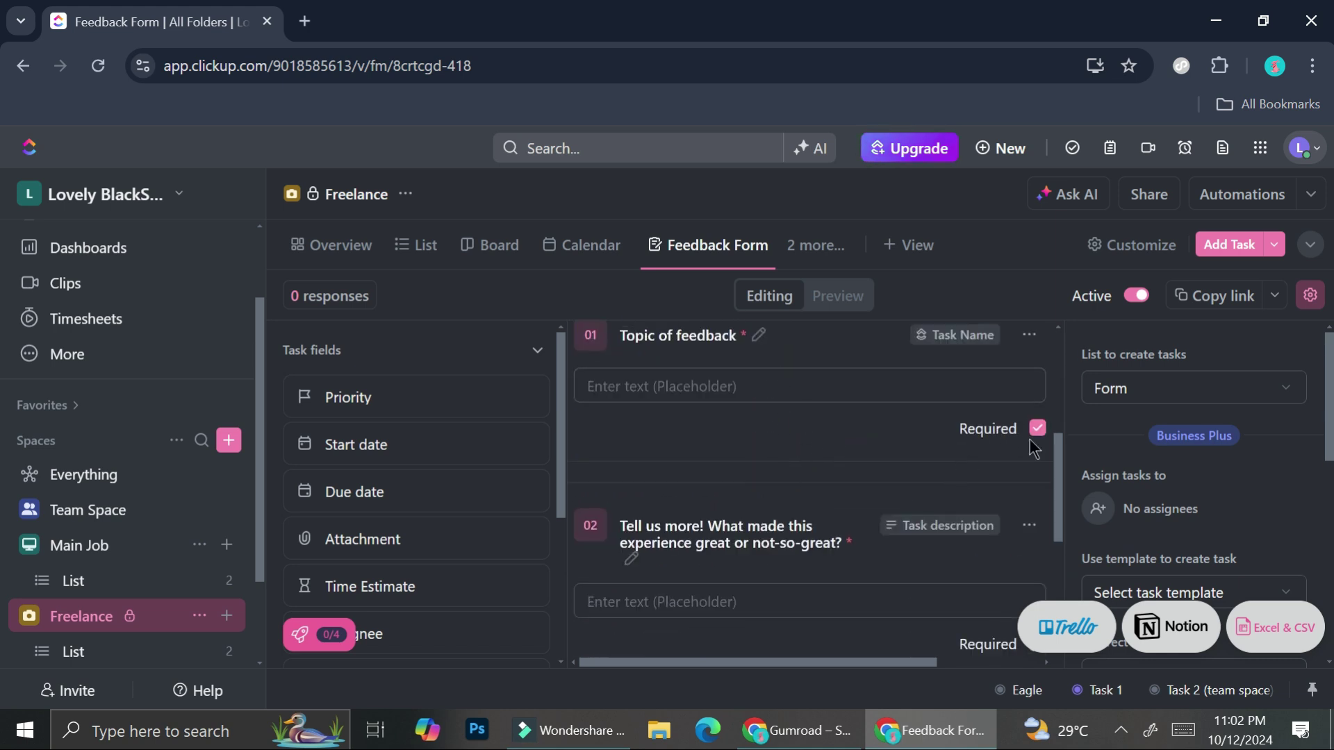
scroll(1030, 439, "up", 5)
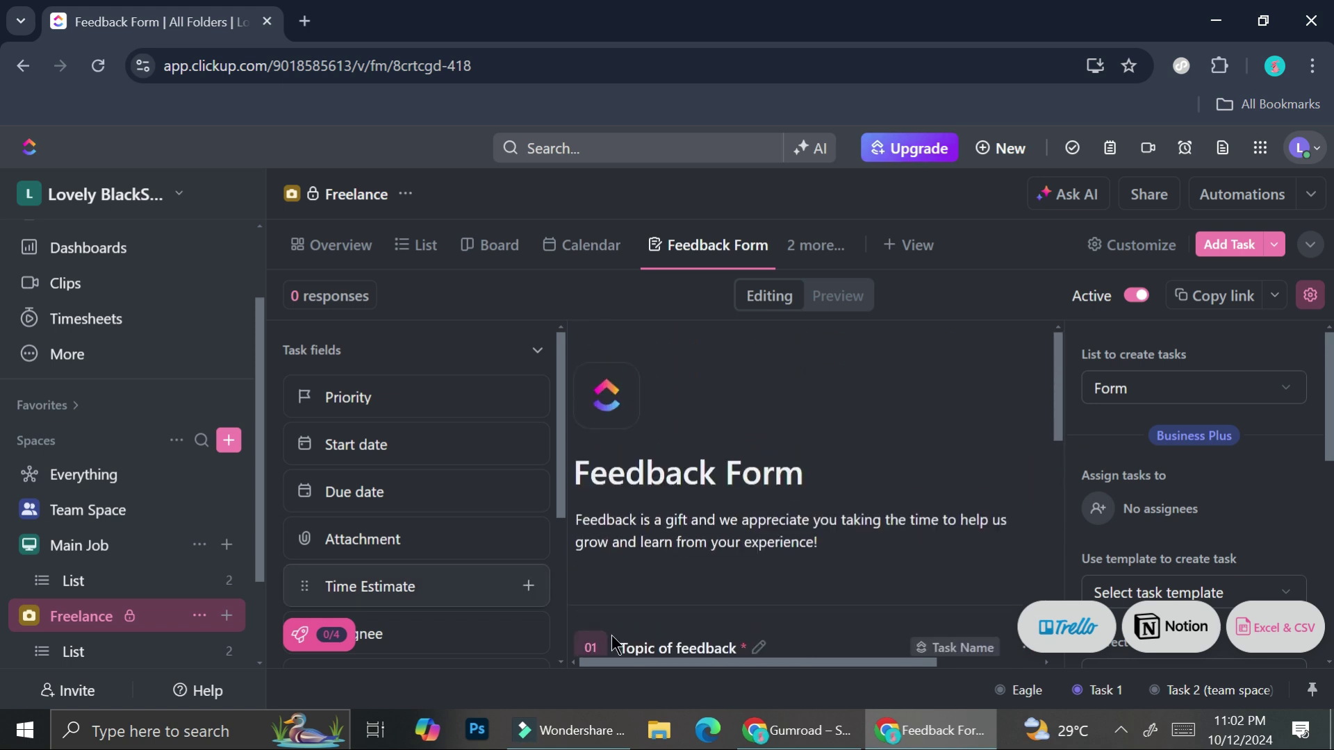
scroll(716, 575, "down", 4)
scroll(716, 576, "down", 1)
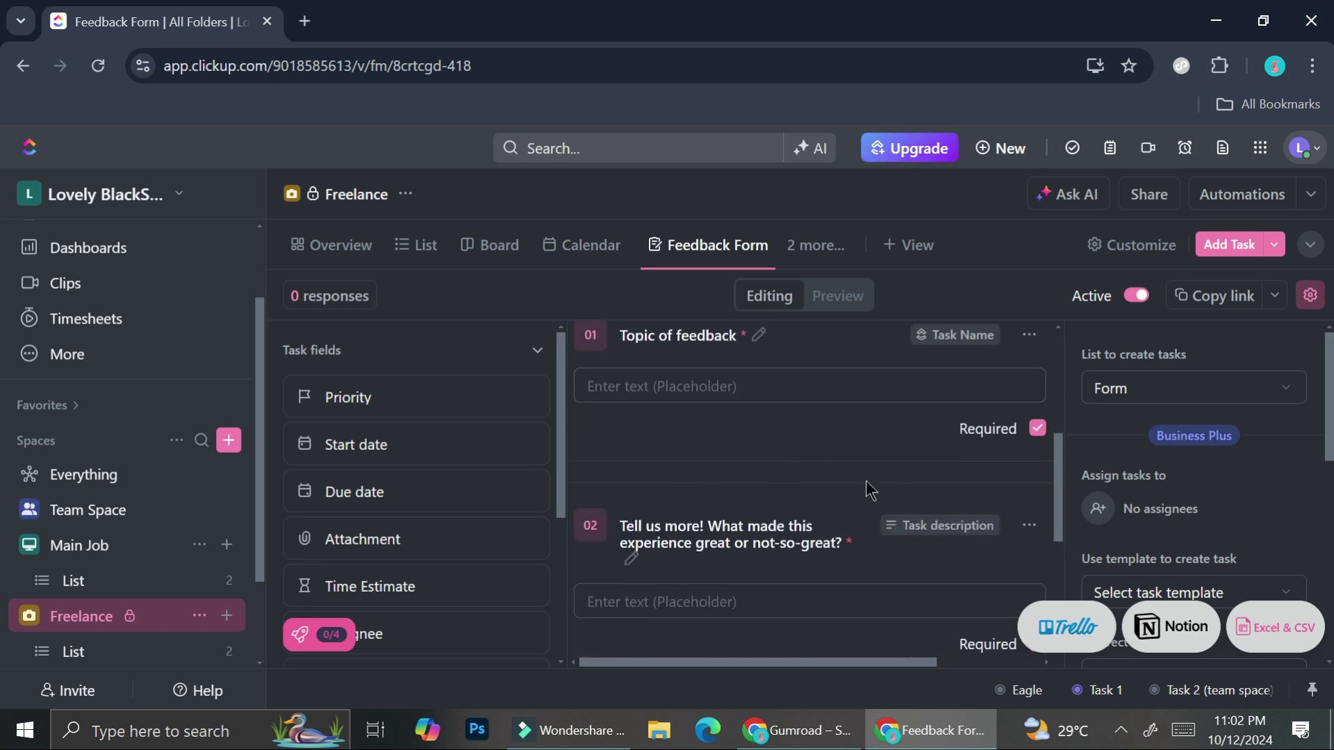
scroll(811, 519, "up", 4)
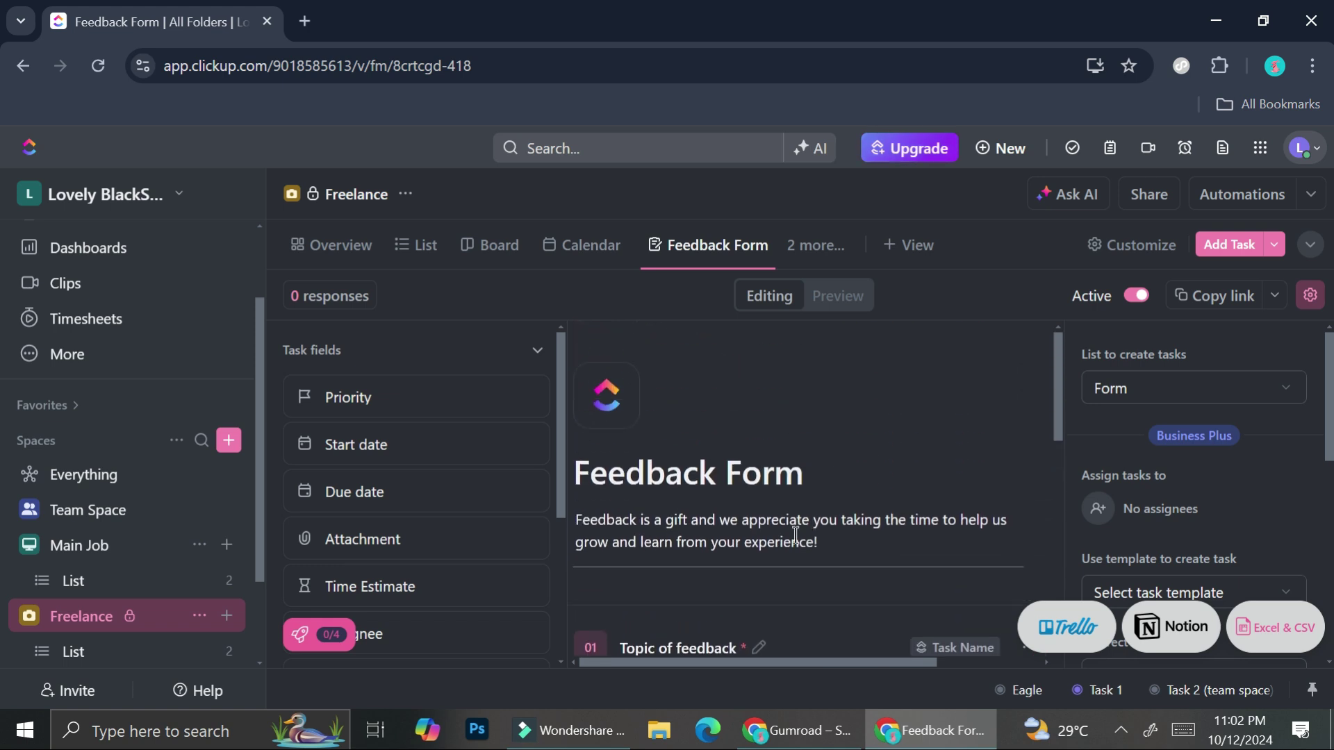
Switch the Required option of the Topic of feedback question off and back on.
scroll(794, 537, "down", 5)
left_click(1038, 430)
left_click(1040, 432)
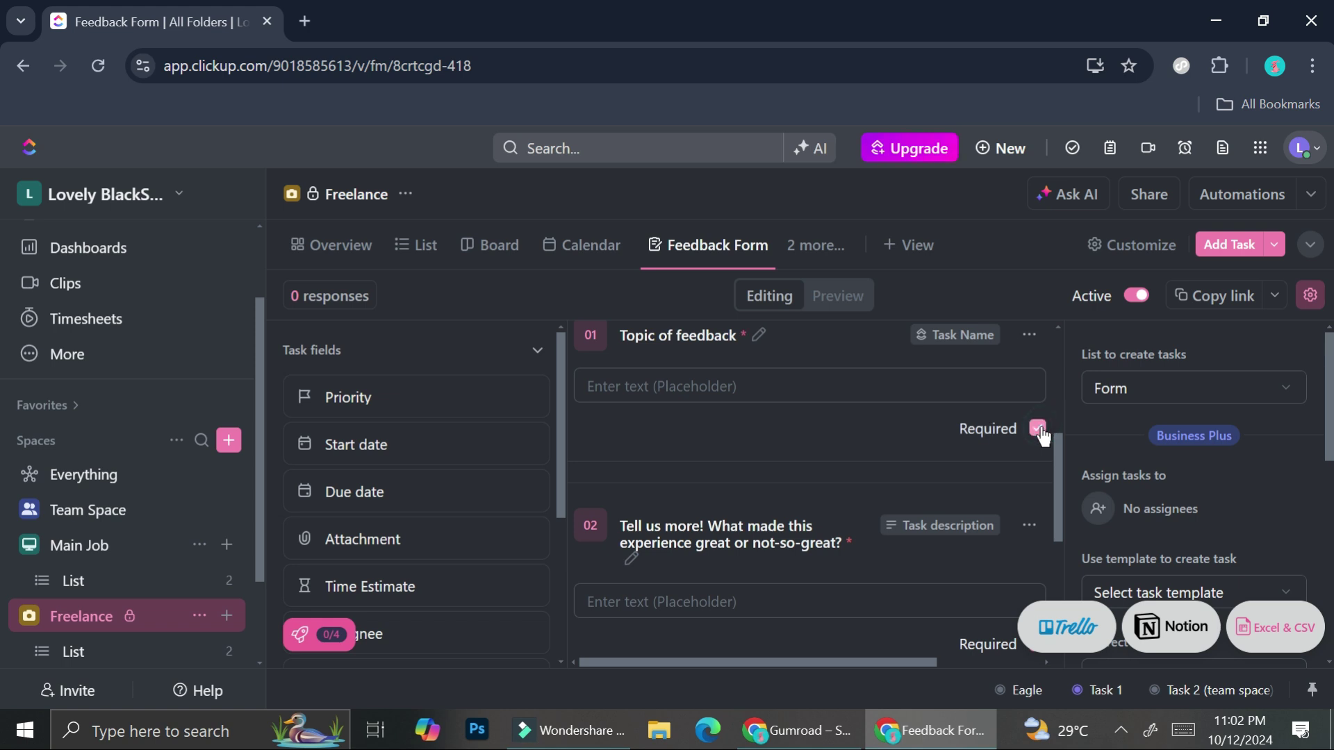
left_click(1039, 431)
scroll(1042, 435, "down", 3)
scroll(1042, 434, "down", 1)
scroll(1042, 435, "up", 4)
left_click(1036, 431)
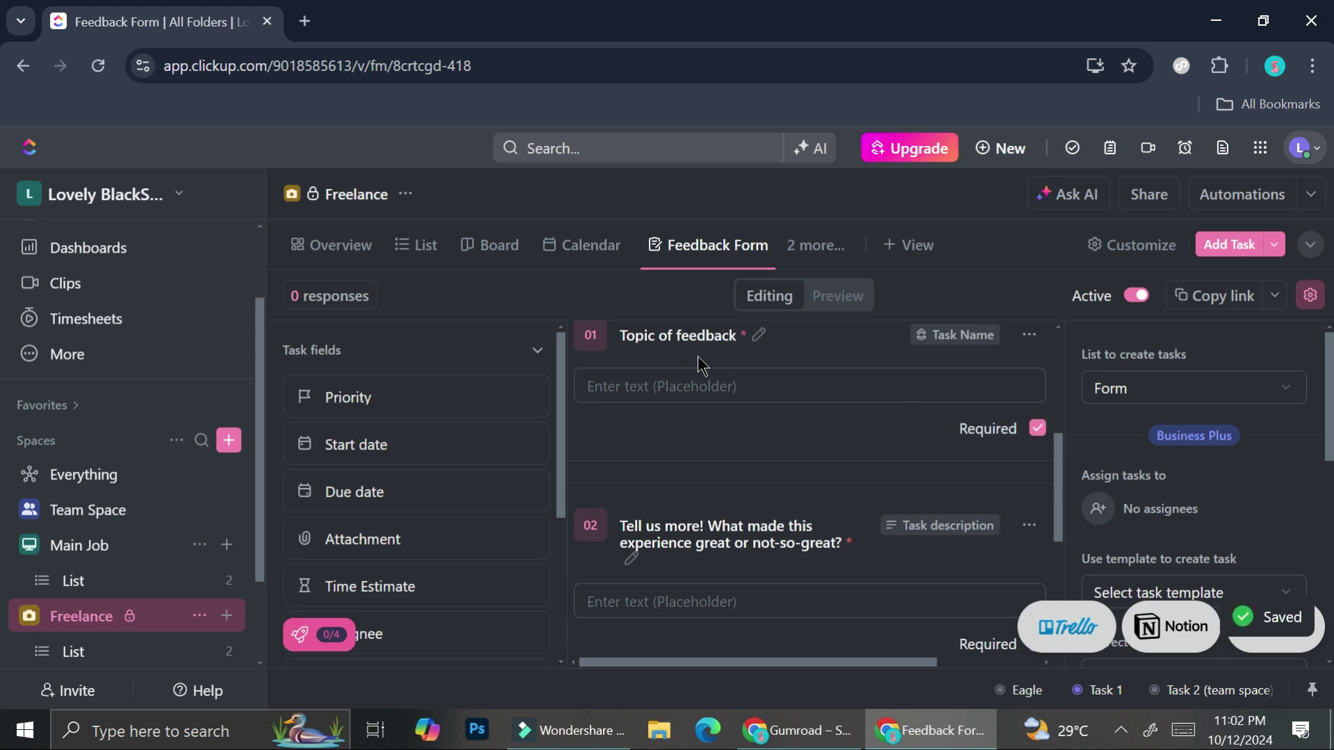
Look through the task fields and custom fields that can be added to the form.
scroll(839, 485, "down", 1)
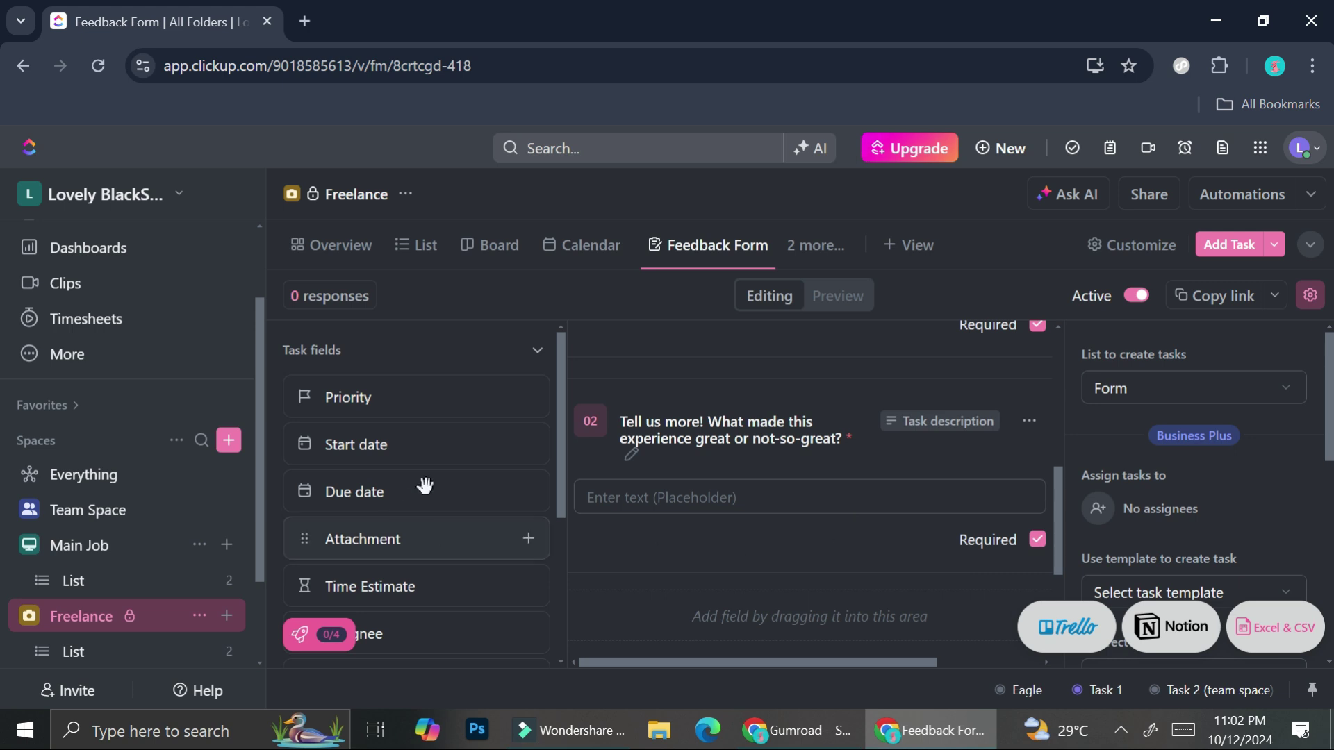
scroll(426, 482, "down", 3)
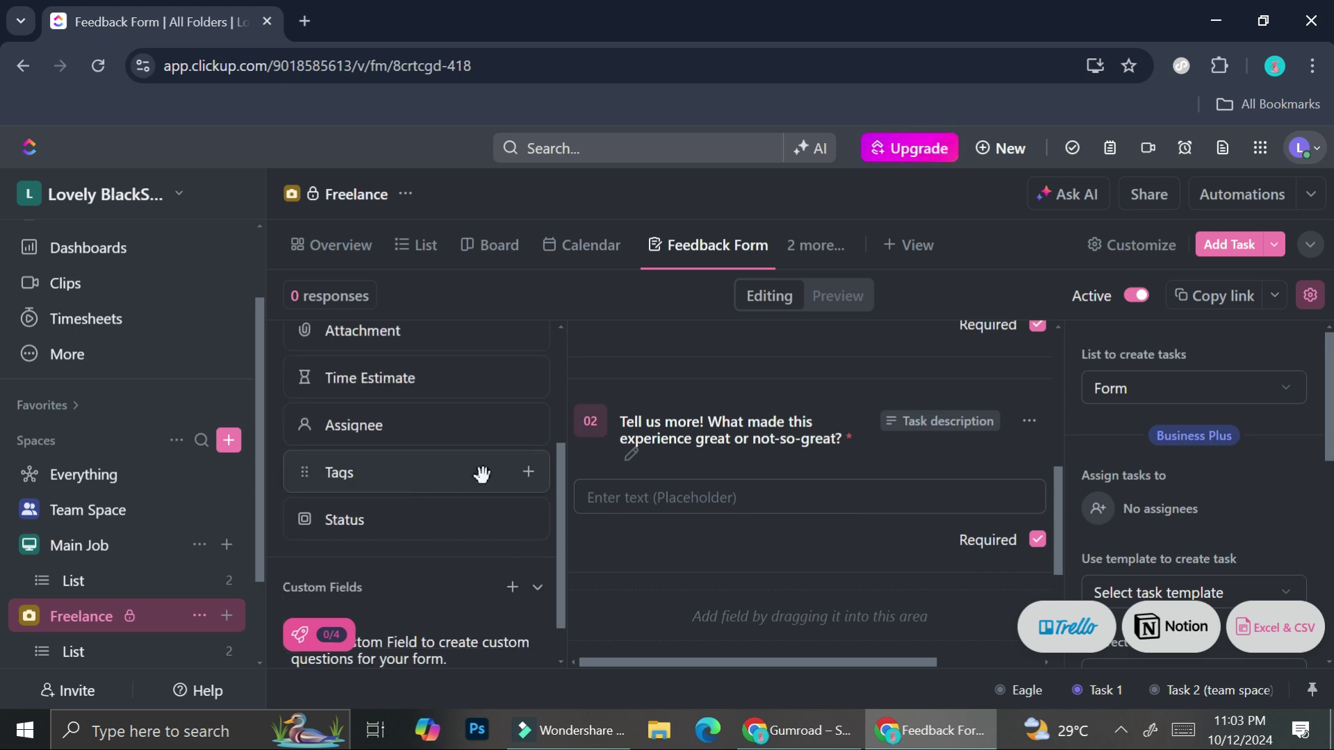
scroll(482, 474, "up", 3)
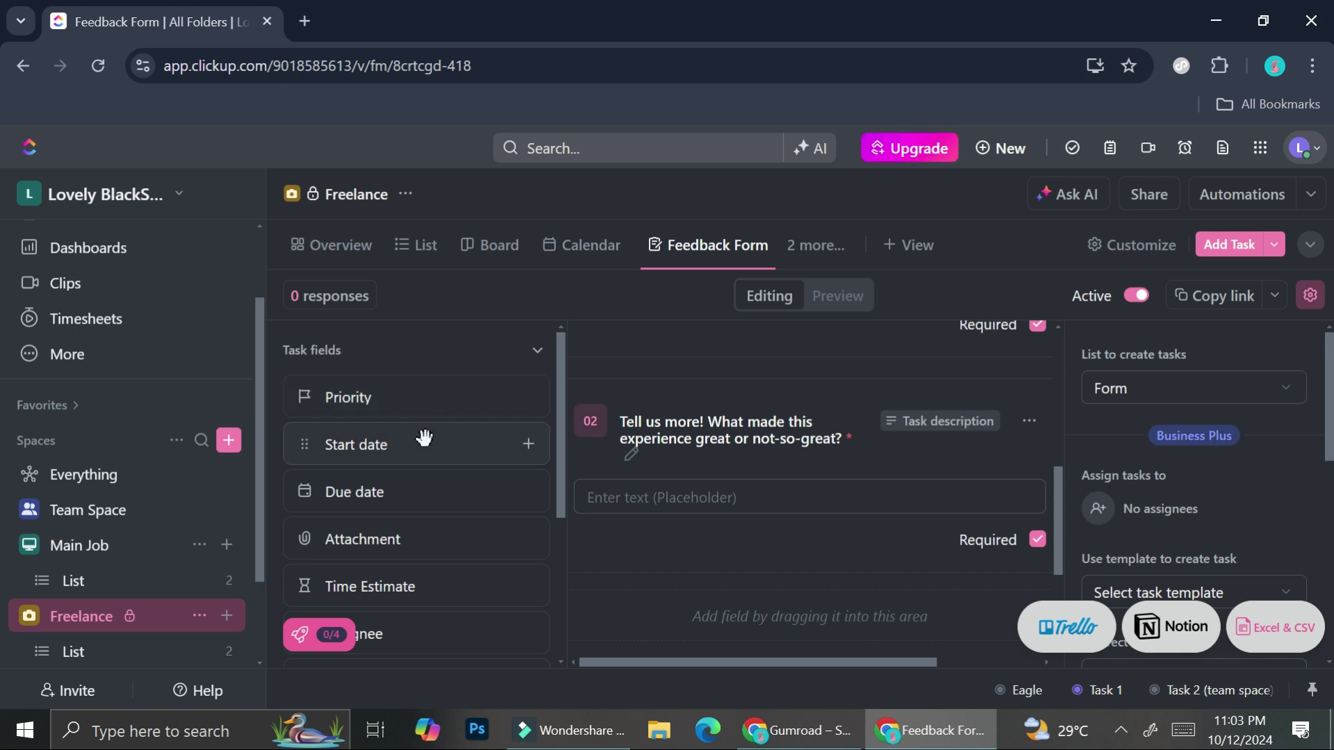
scroll(496, 539, "down", 2)
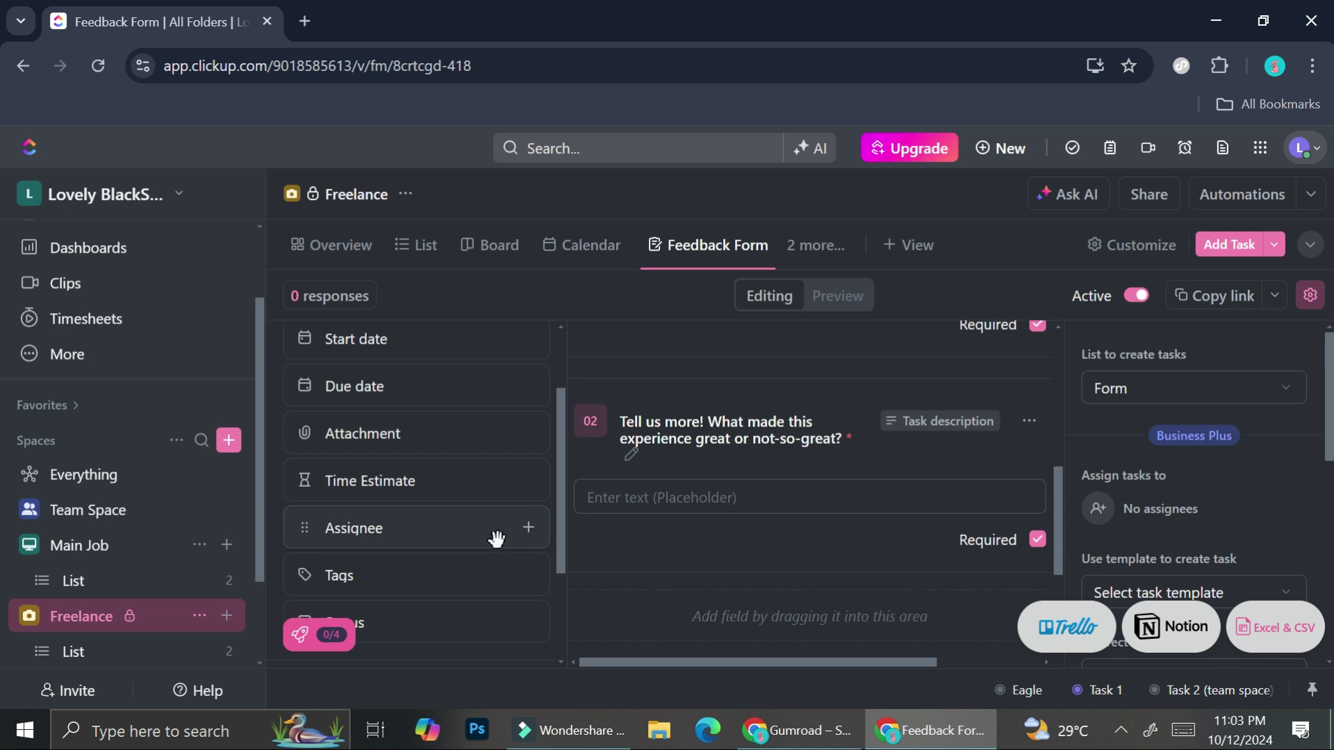
scroll(498, 540, "down", 2)
scroll(480, 535, "up", 4)
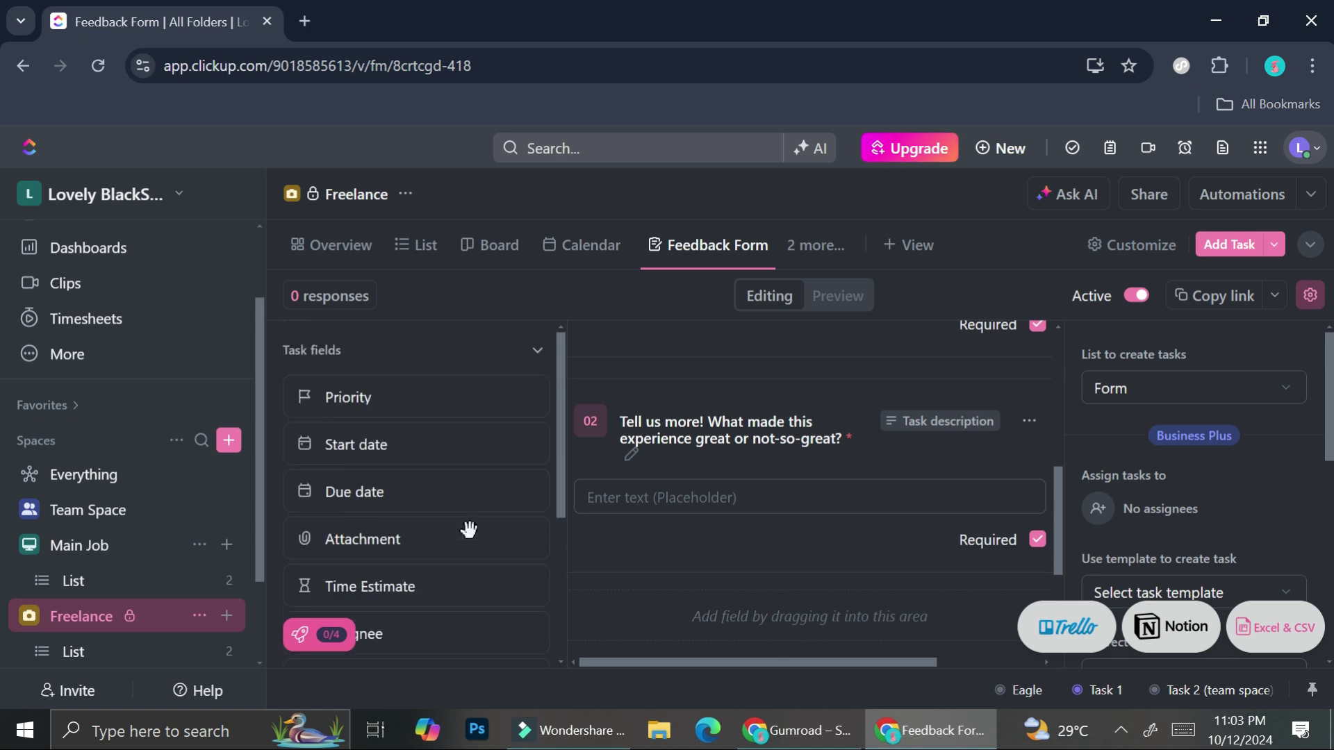
scroll(469, 529, "down", 3)
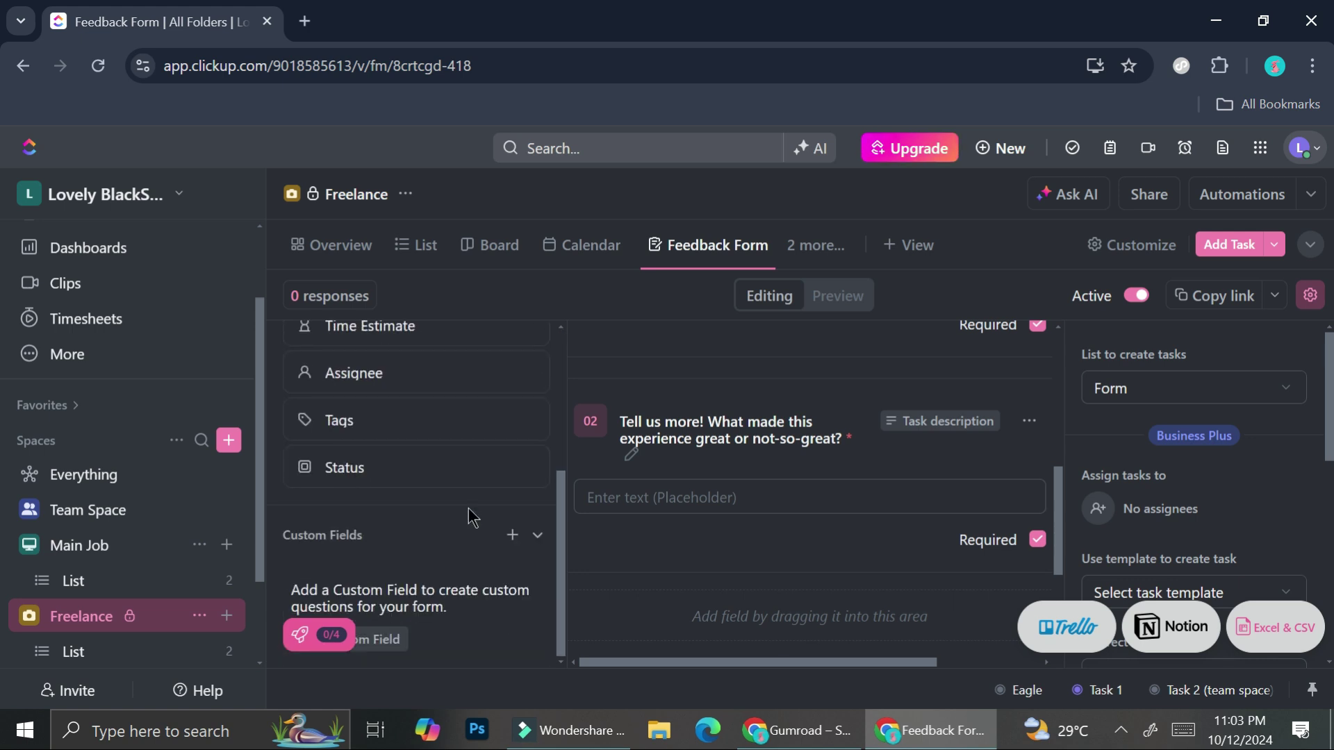
Create a Text custom field named Name with the description "Full Name".
left_click(512, 536)
left_click(397, 581)
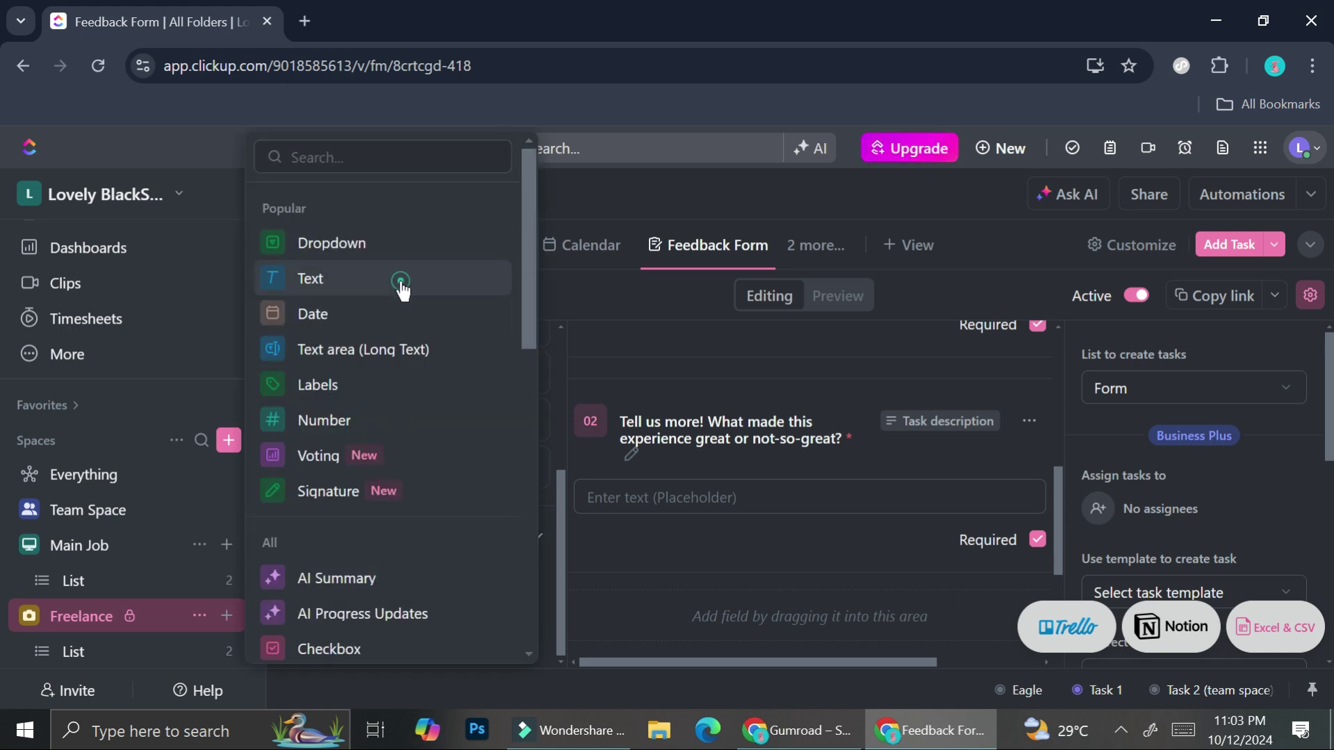
key("Escape")
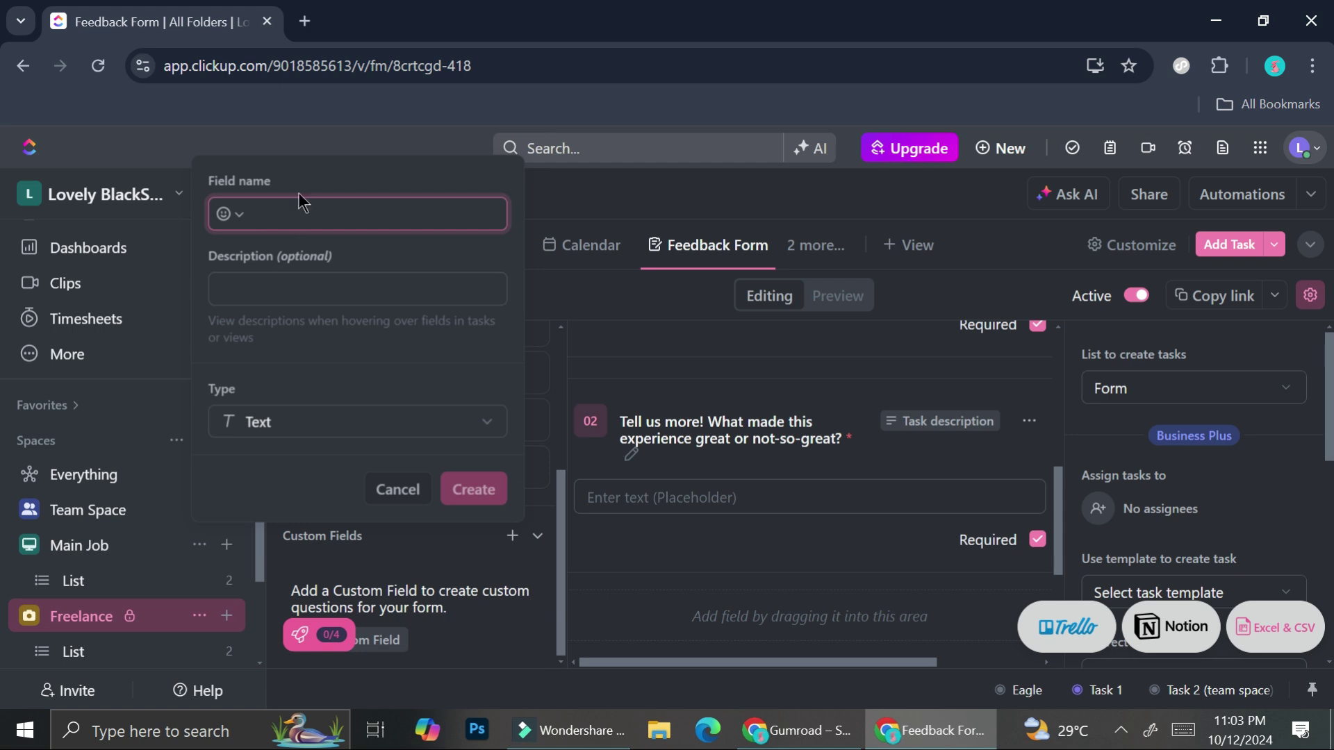
type("Name")
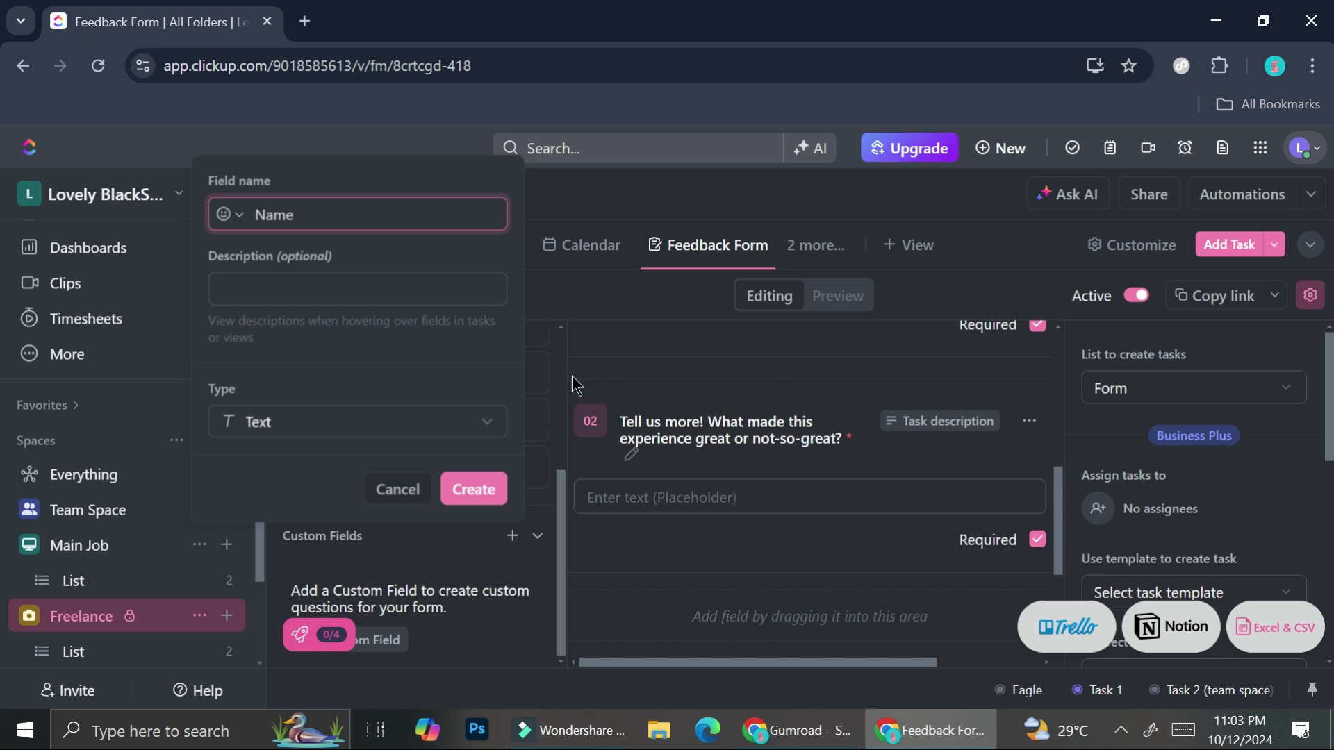
left_click(316, 281)
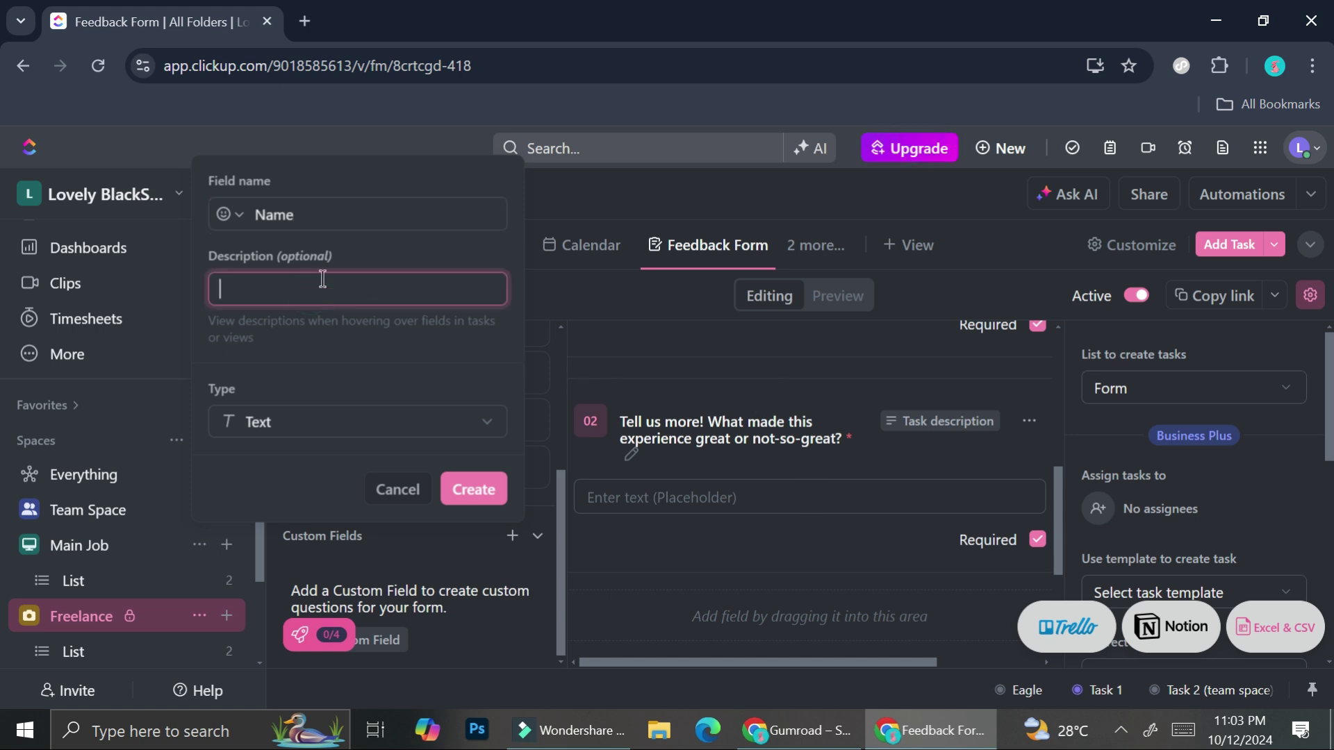
type("Full Name")
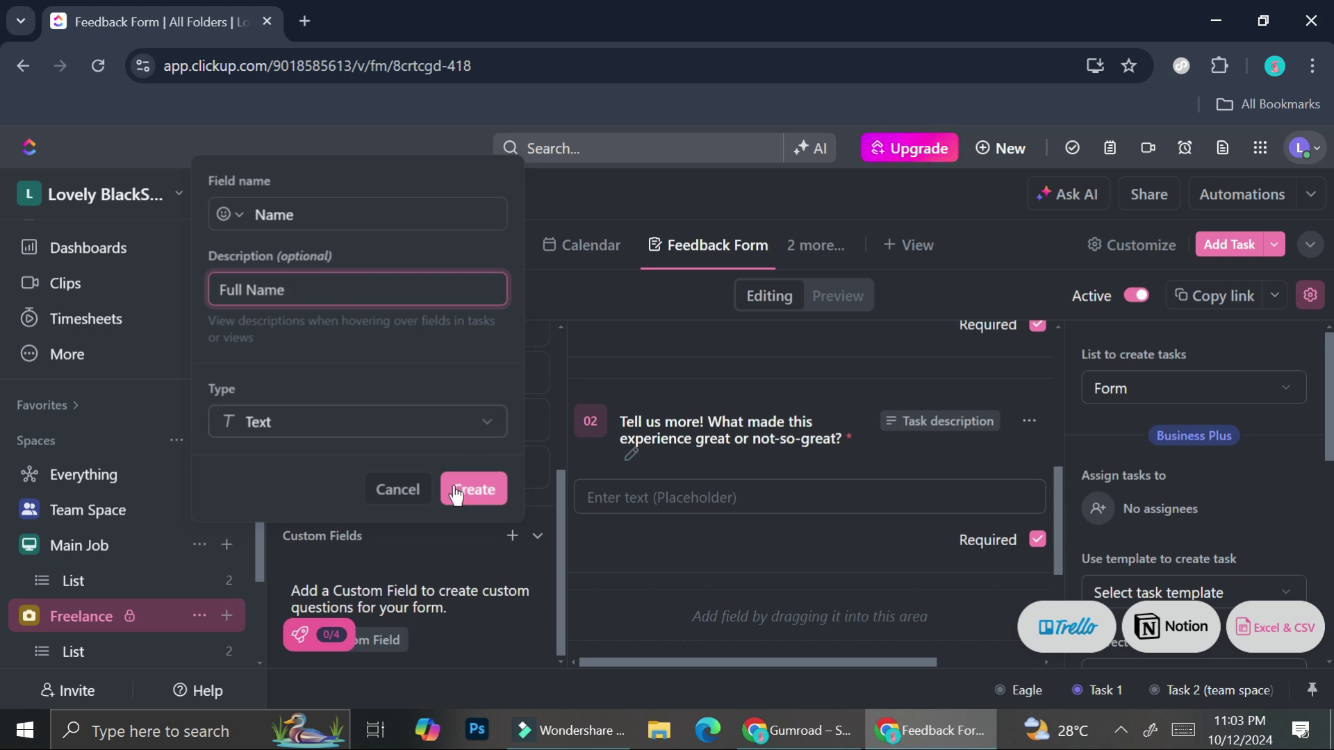
left_click(461, 483)
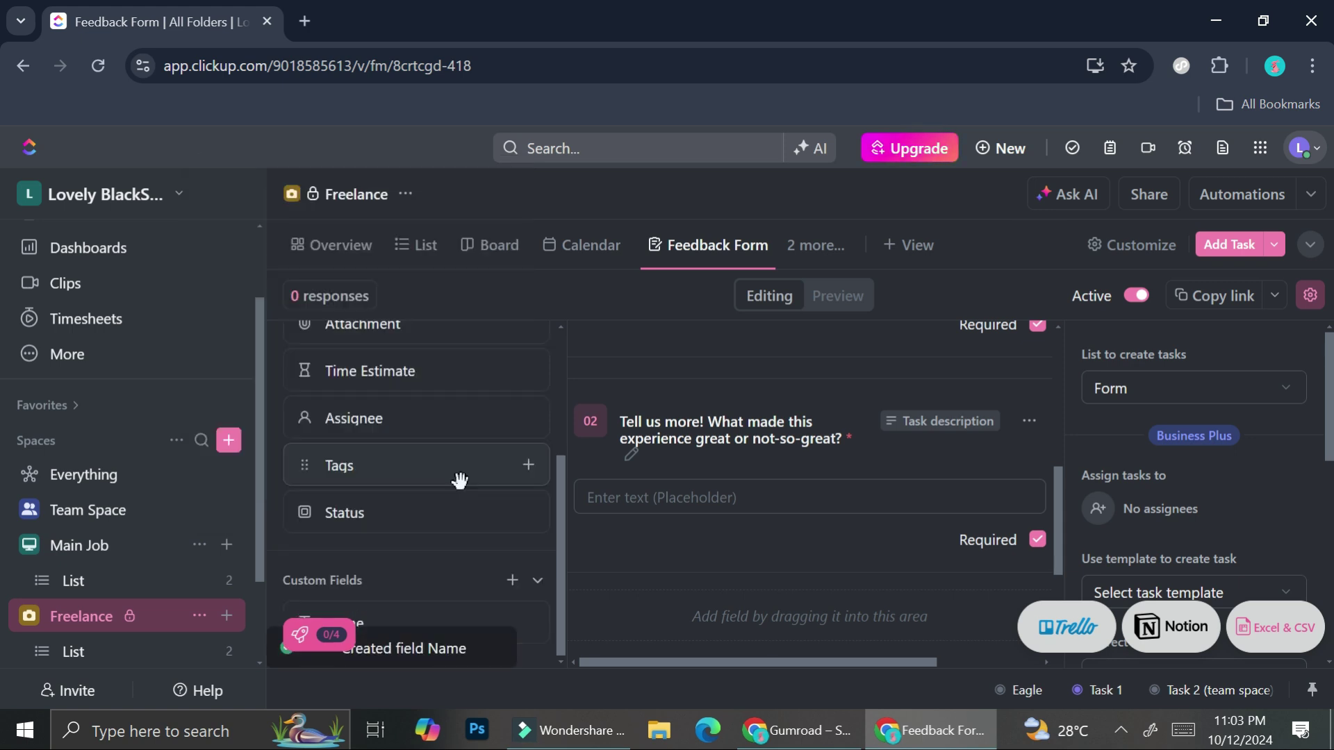
Add the Name custom field to the feedback form as a question.
left_click(525, 638)
scroll(780, 491, "up", 5)
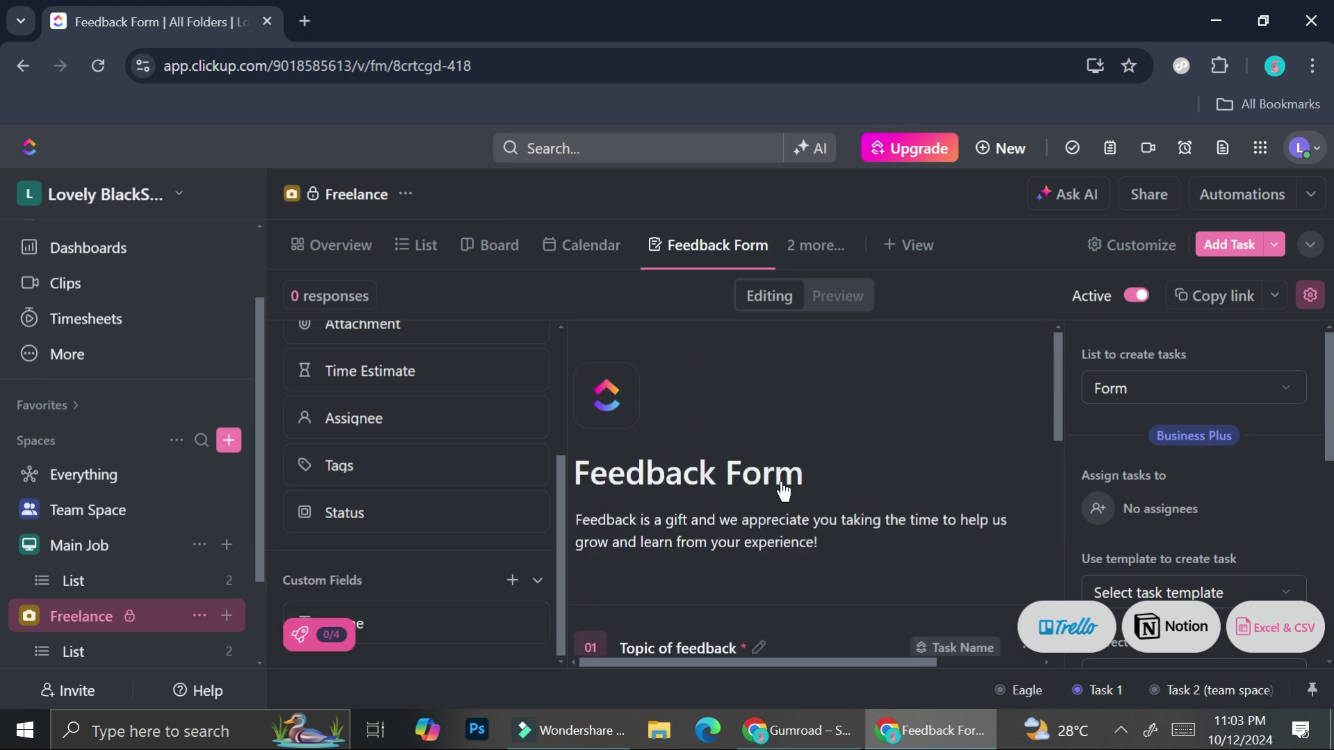
scroll(633, 526, "down", 3)
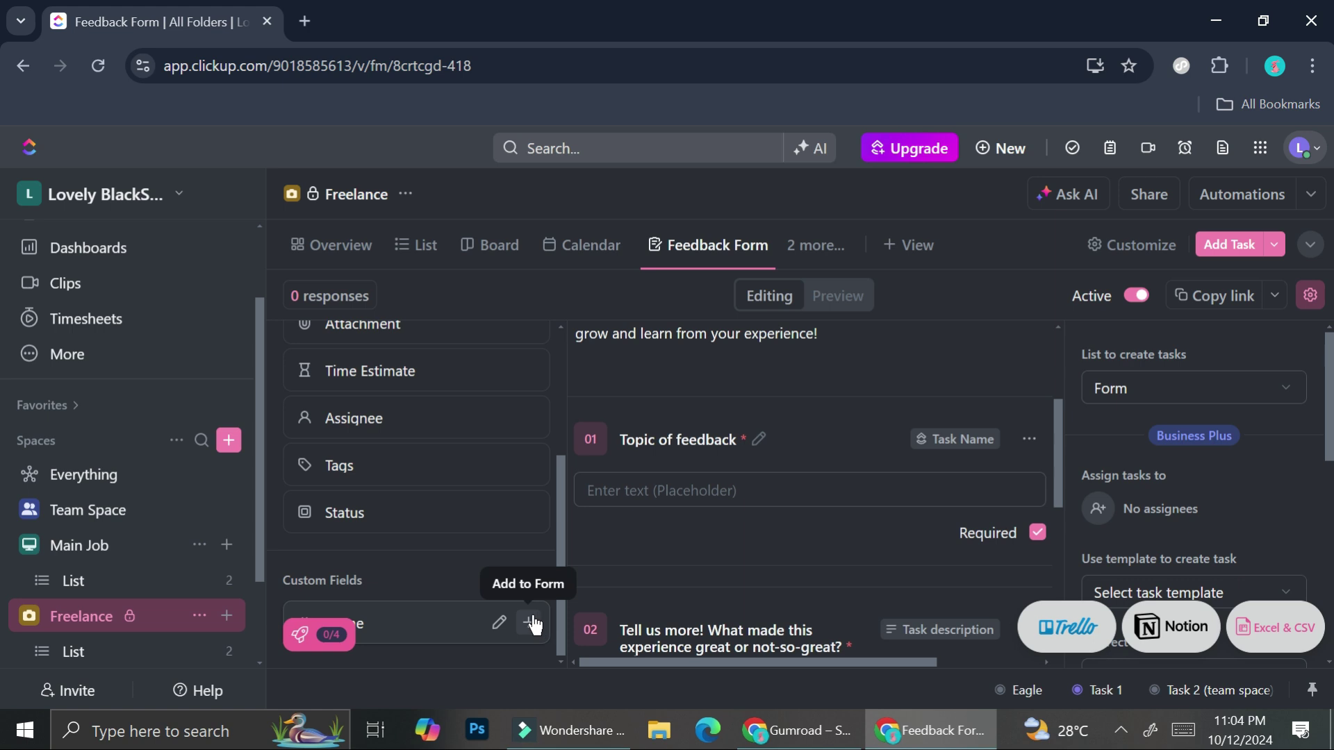
left_click(530, 623)
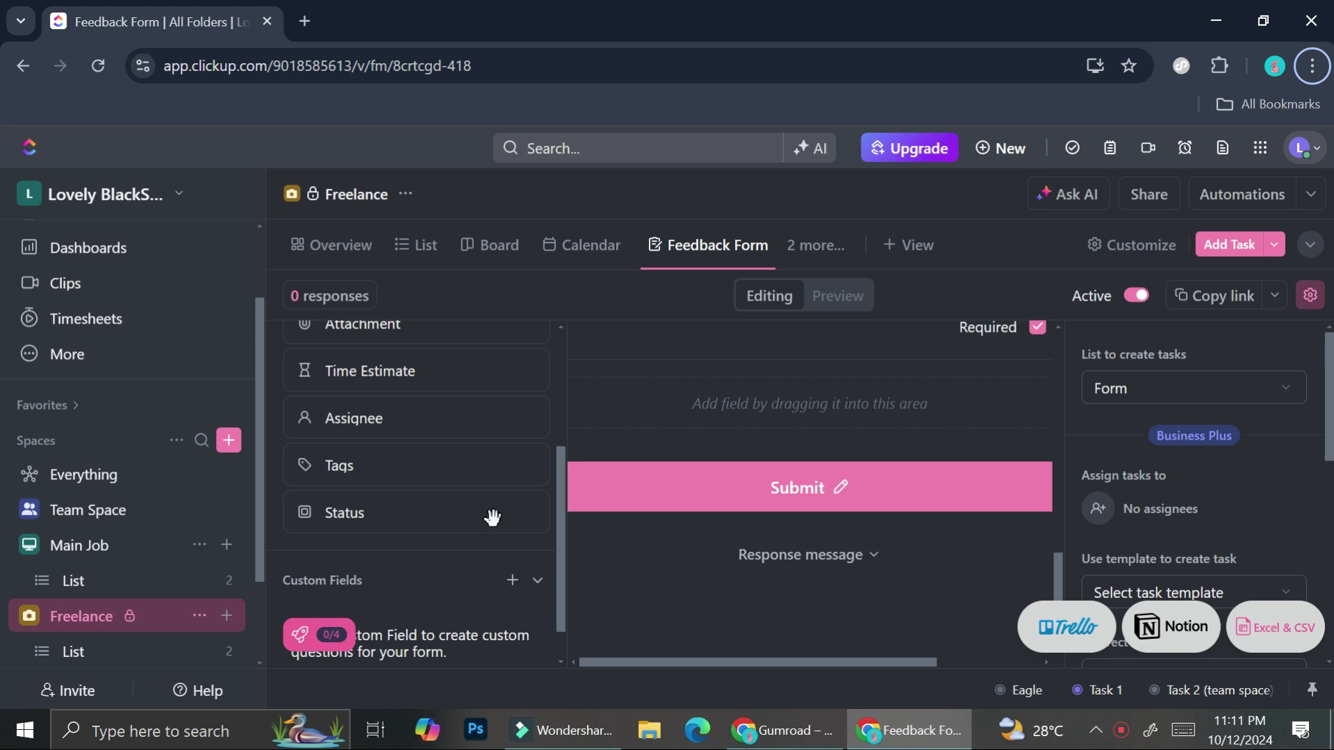
Create a Number custom field named Contact with the description "Phone Number".
scroll(493, 518, "down", 1)
left_click(510, 537)
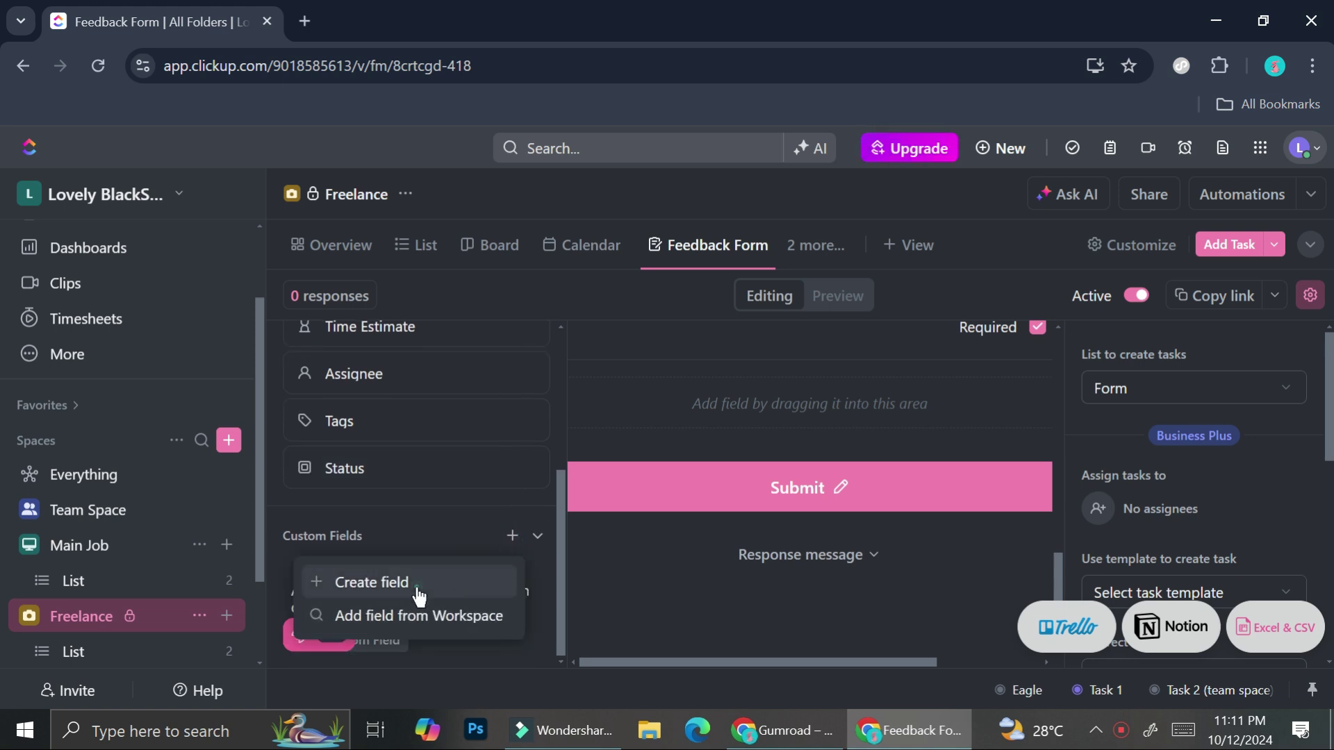
left_click(416, 590)
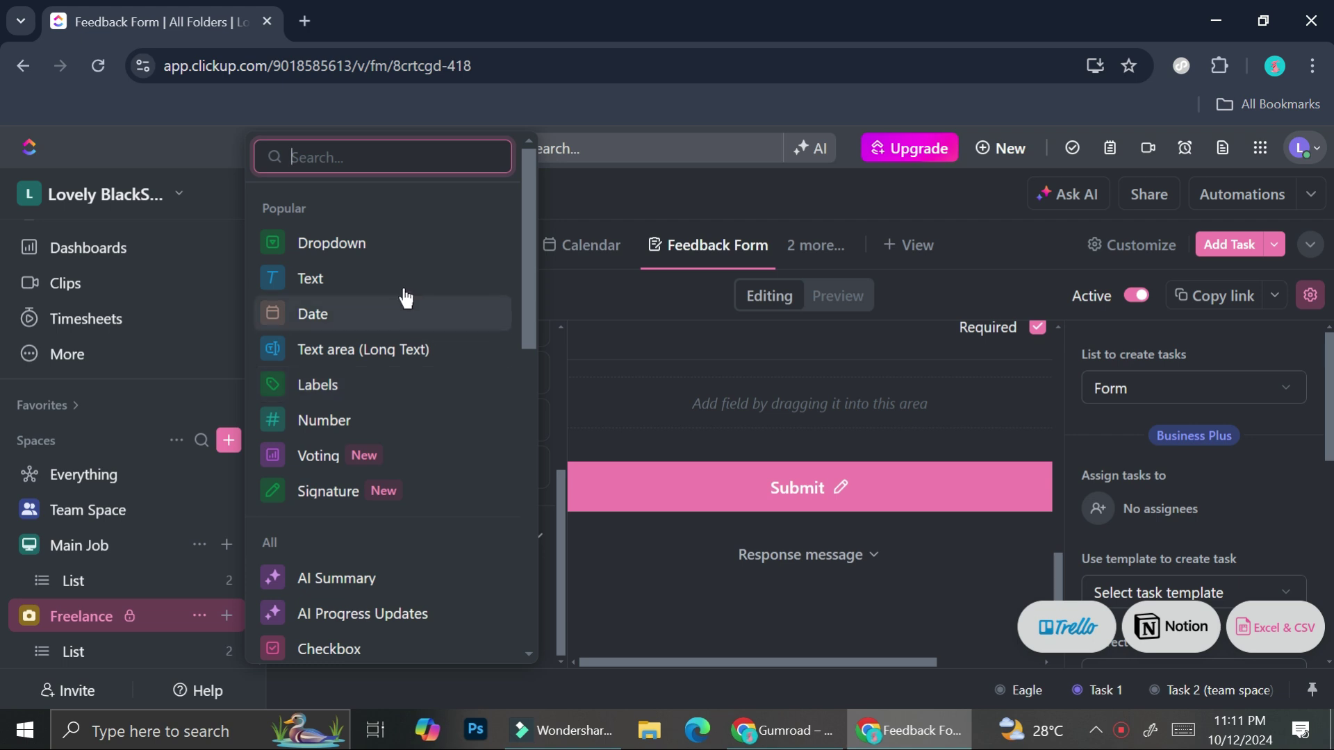
left_click(375, 418)
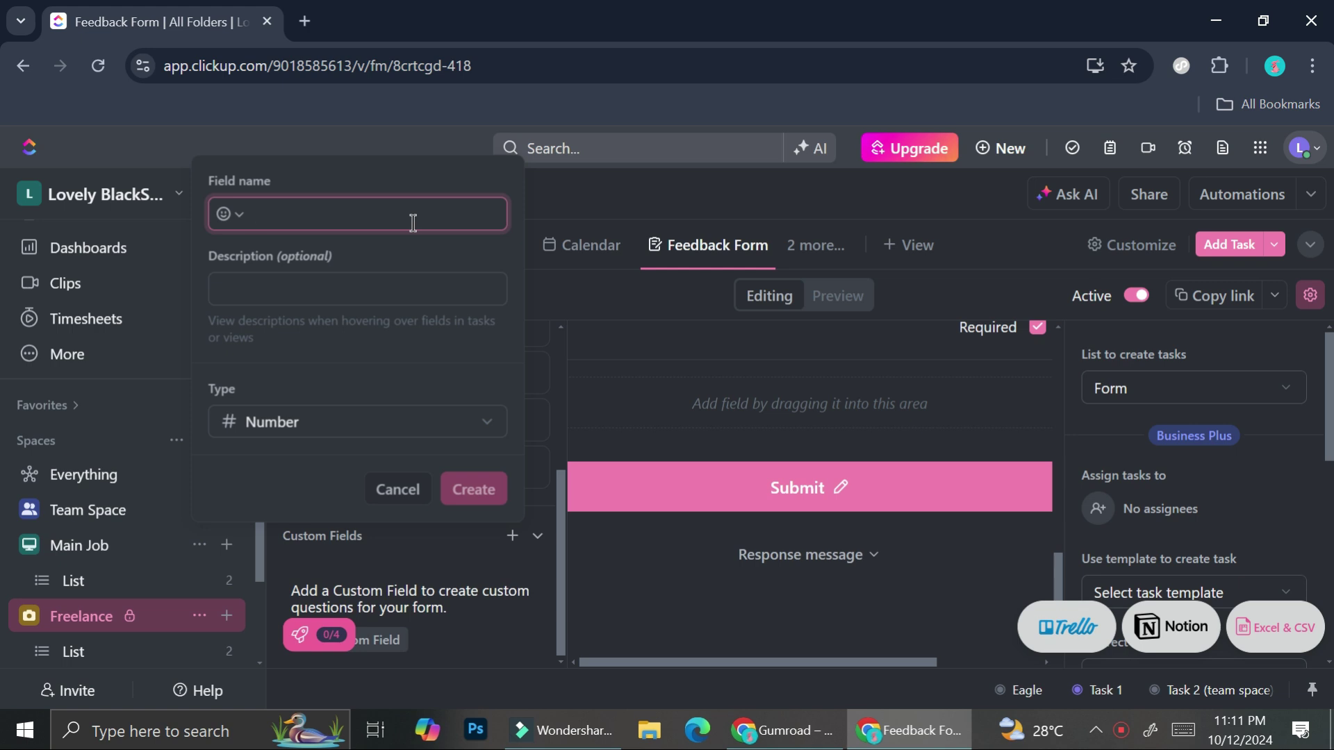
type("Co")
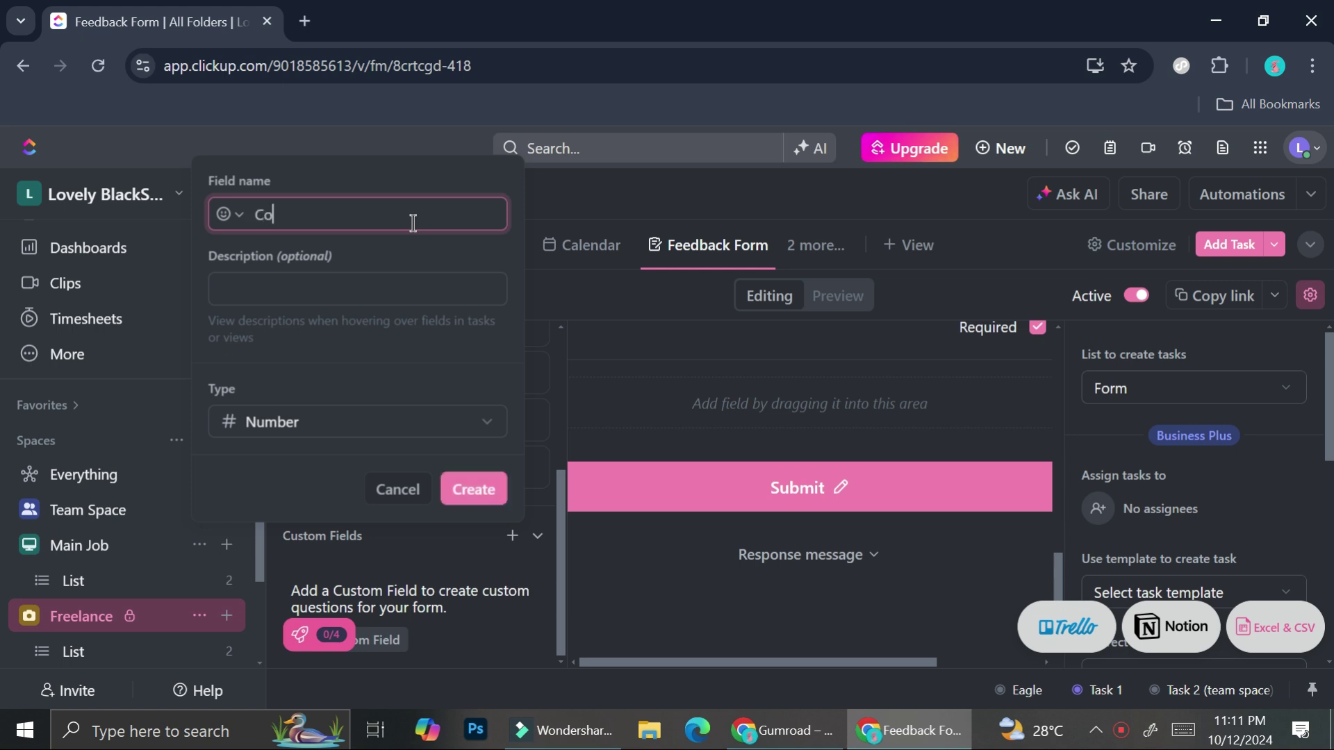
type("ntact")
left_click(415, 299)
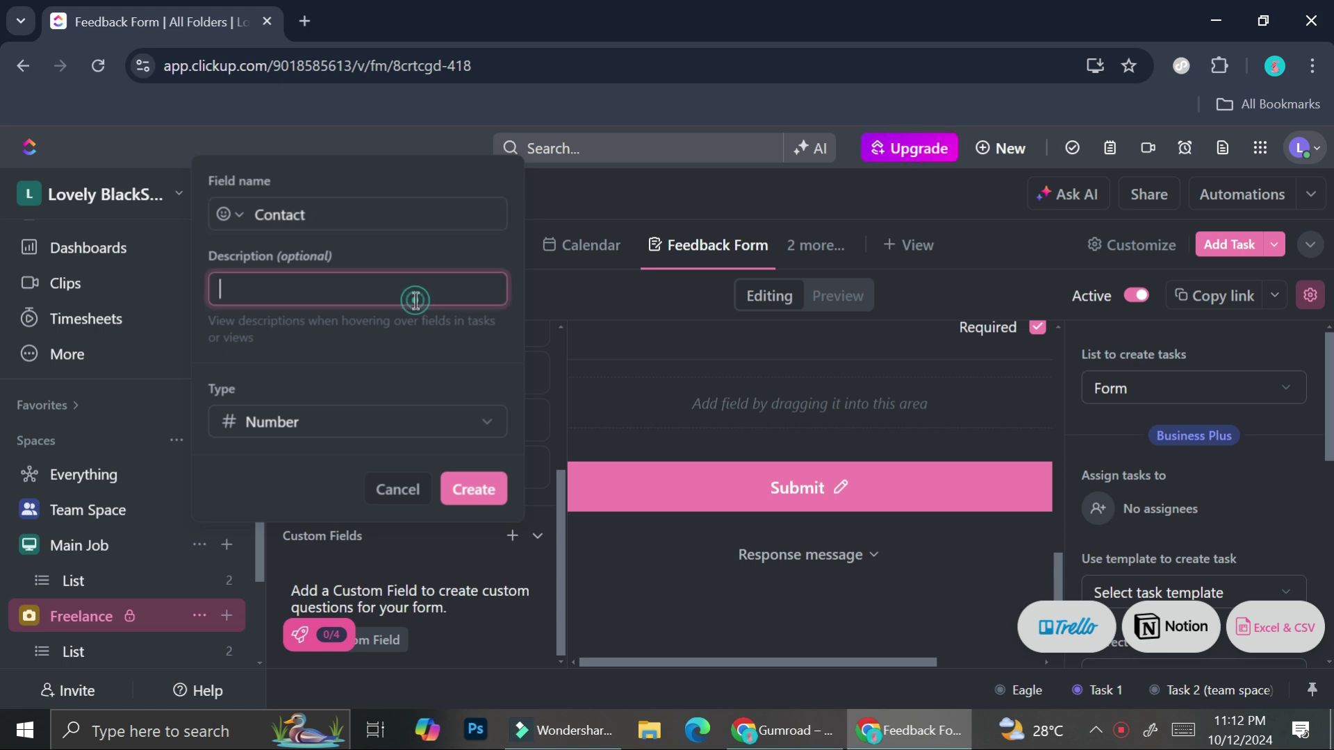
type("Phone")
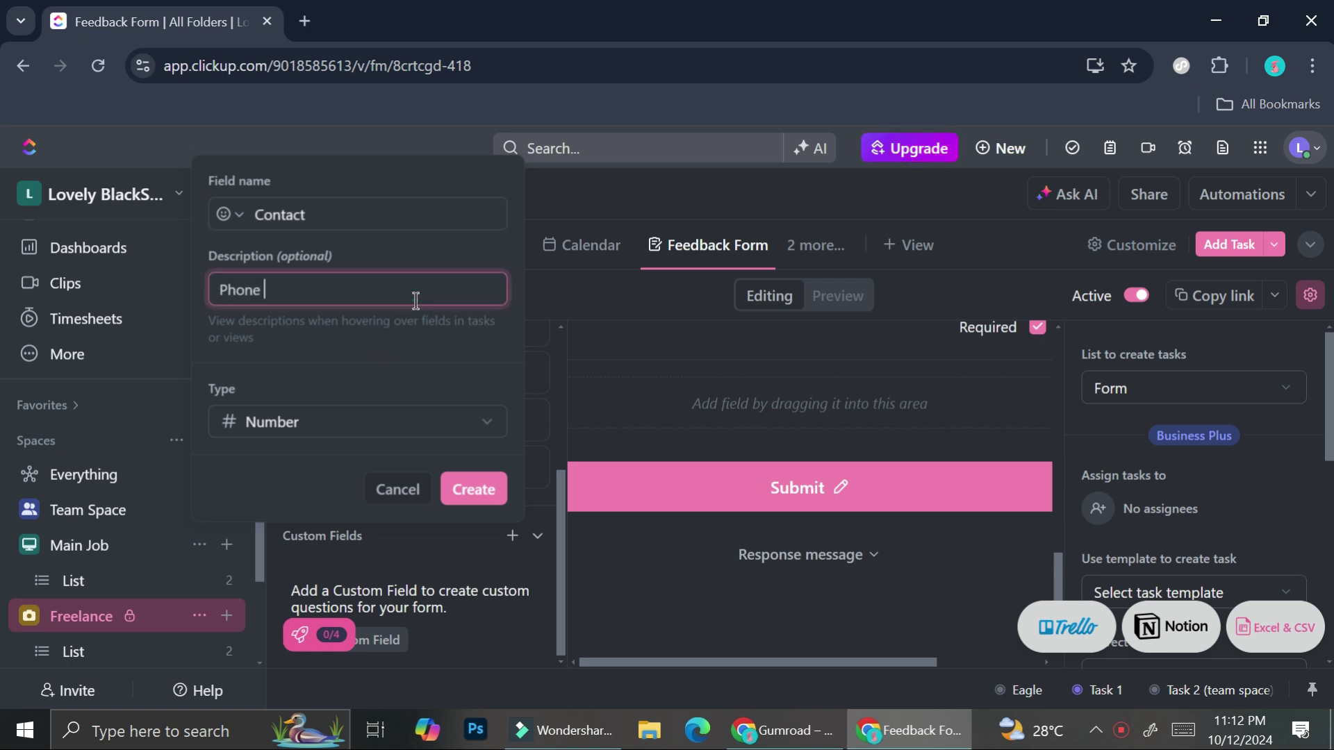
type(" Number")
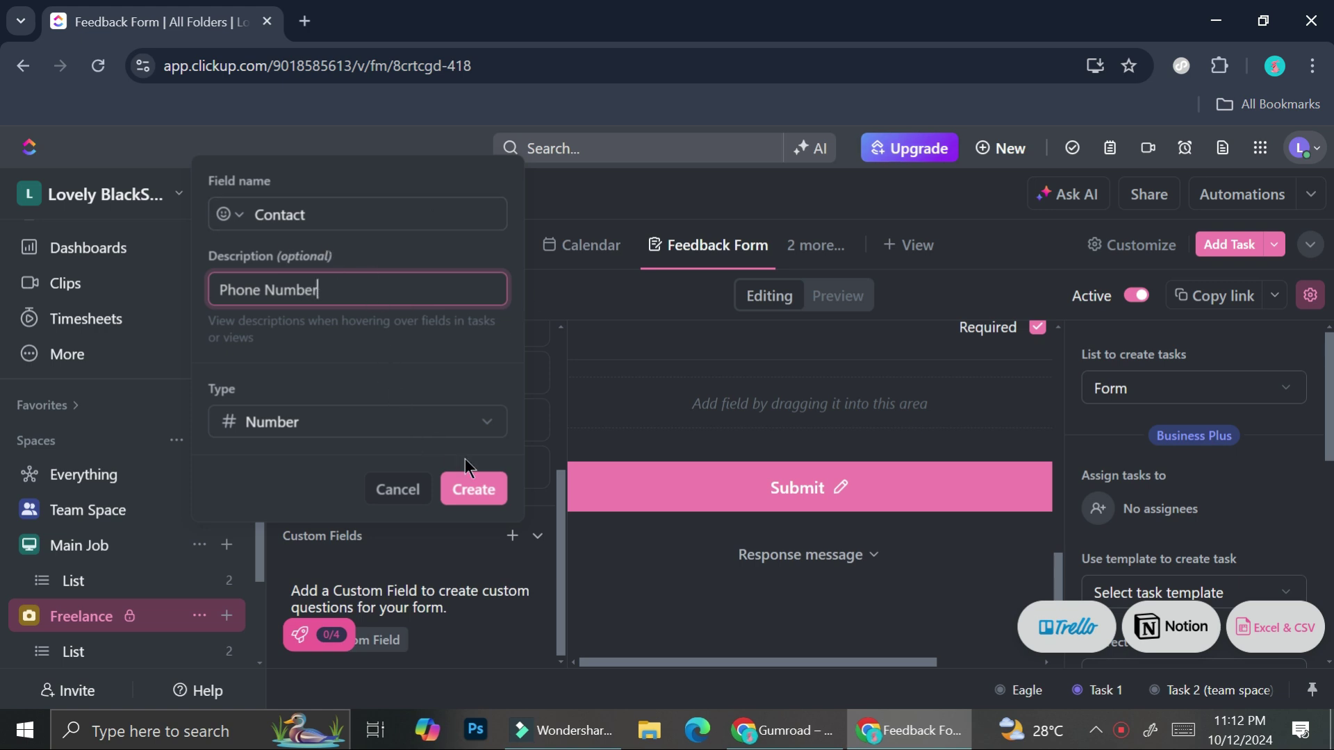
left_click(474, 500)
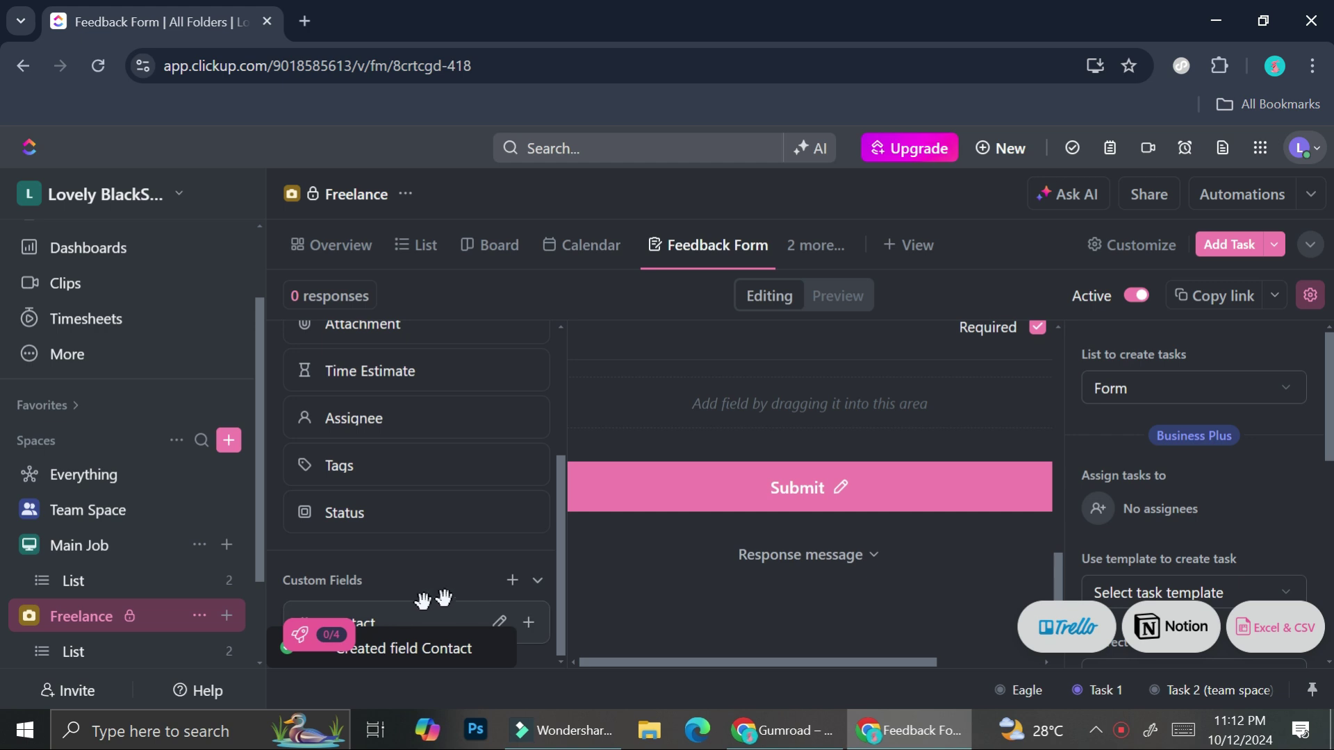
Add the Contact custom field to the feedback form as a question.
scroll(545, 608, "up", 1)
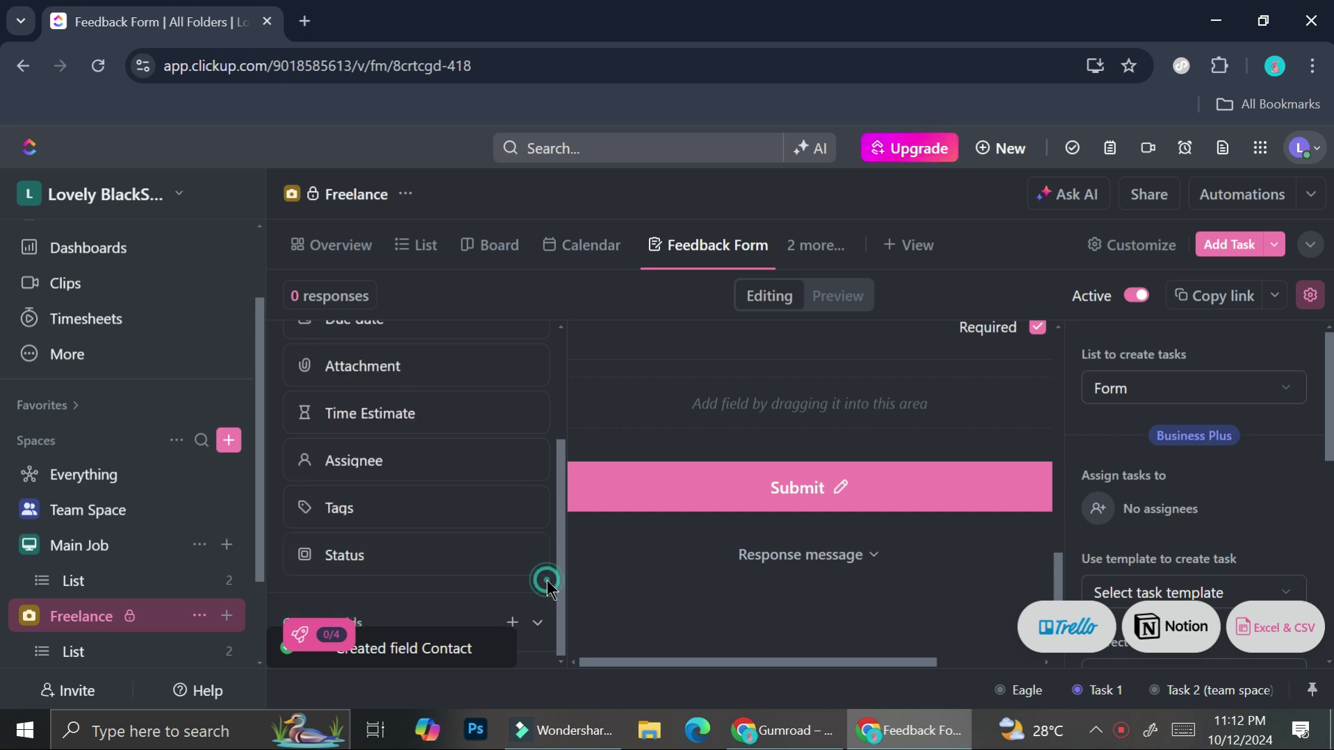
scroll(538, 622, "down", 1)
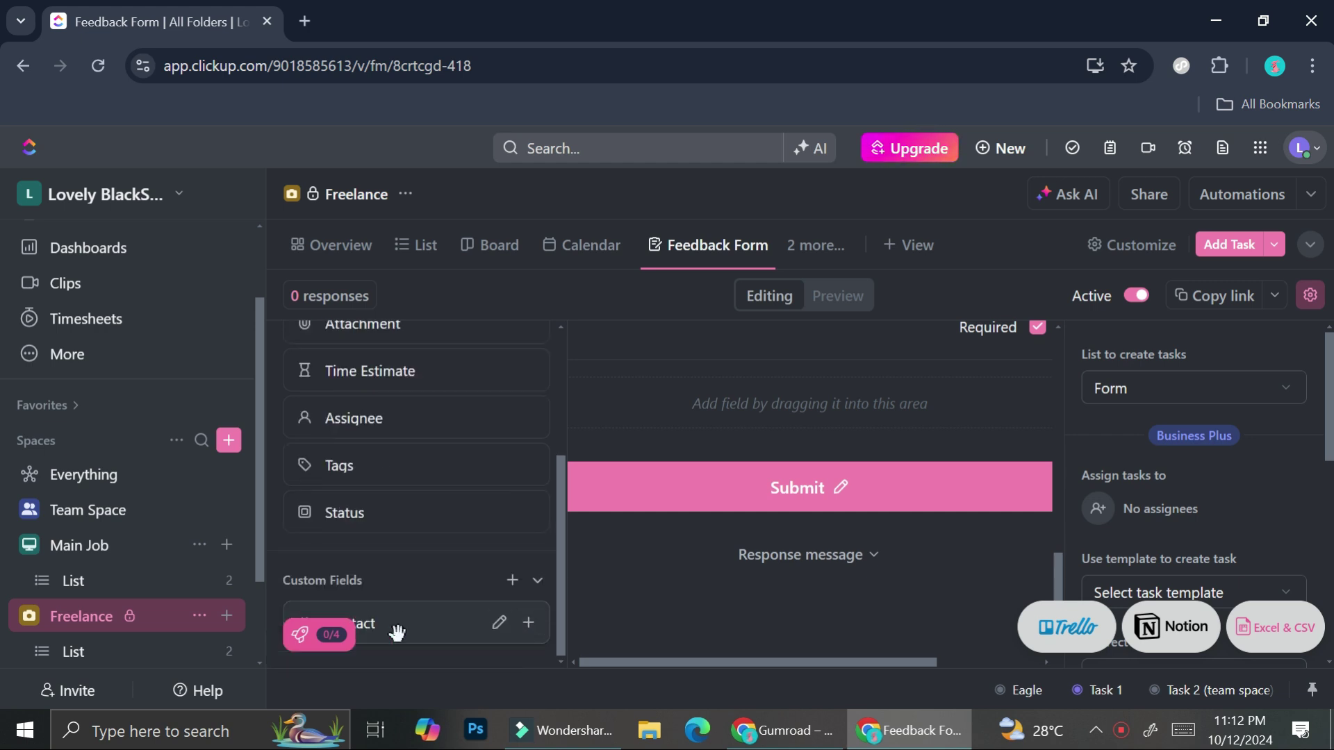
left_click(536, 635)
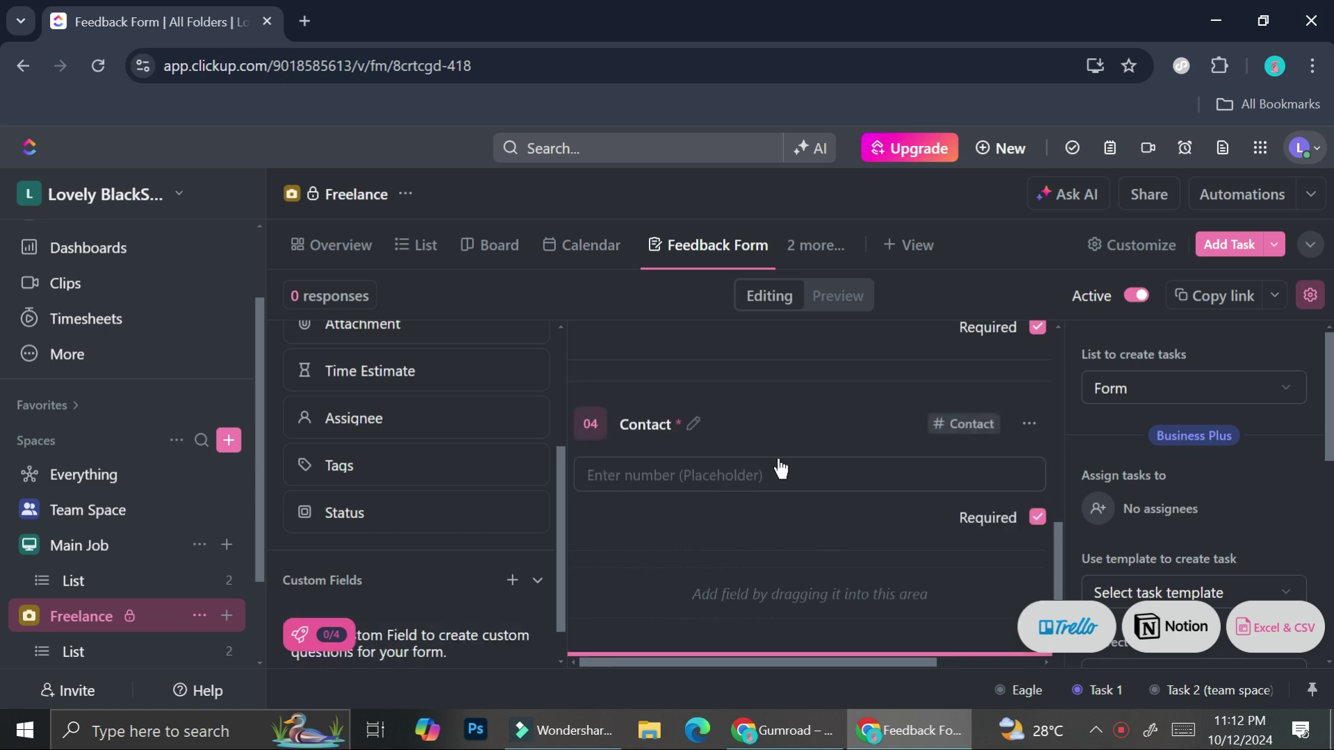
Review the form's heading and all its questions, including the added Name and Contact fields.
scroll(778, 462, "up", 2)
scroll(778, 458, "up", 8)
scroll(778, 459, "down", 3)
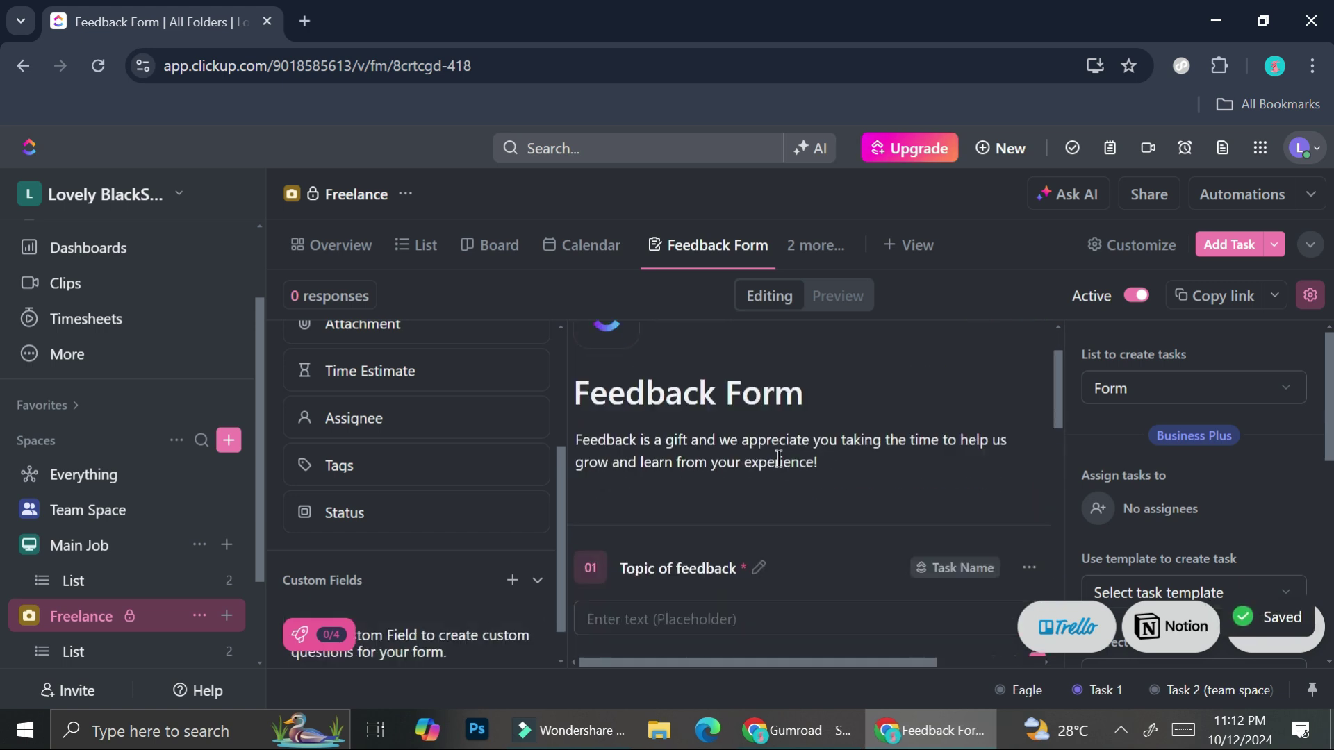
scroll(716, 510, "down", 4)
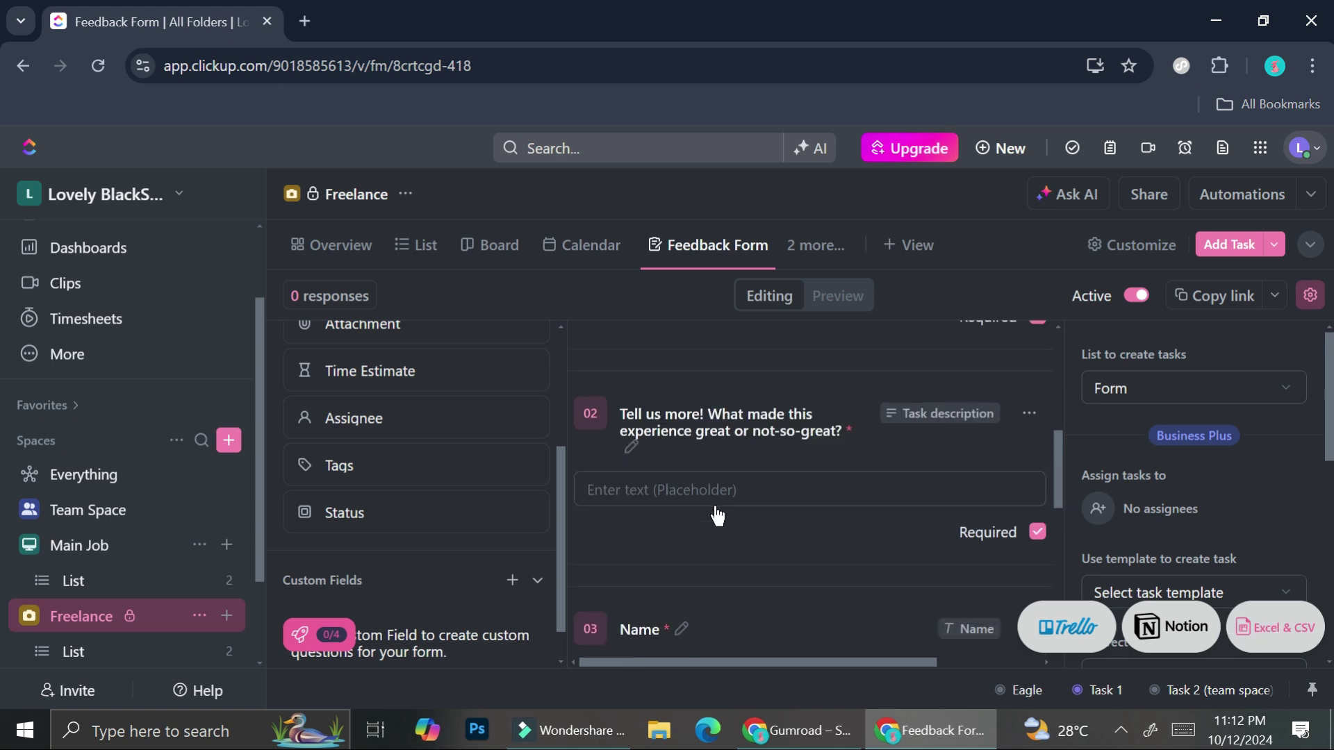
scroll(709, 403, "up", 1)
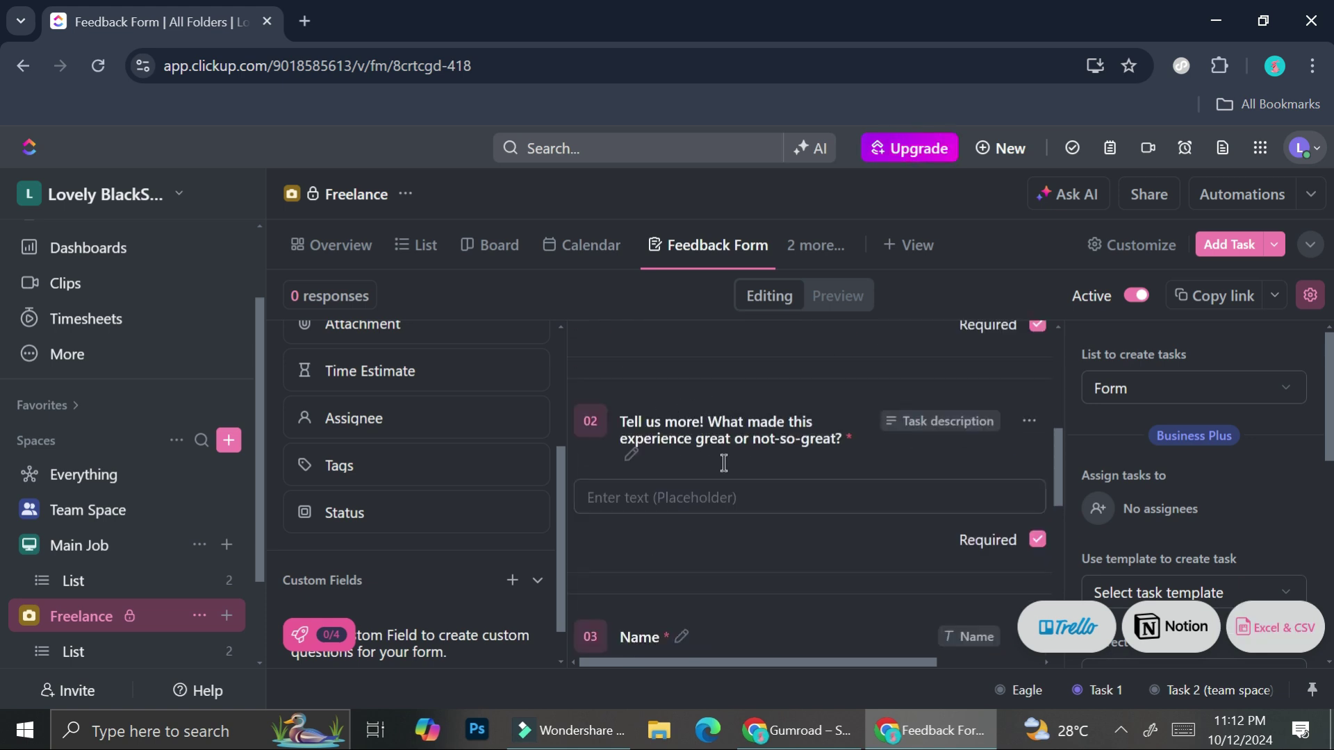
scroll(726, 469, "down", 2)
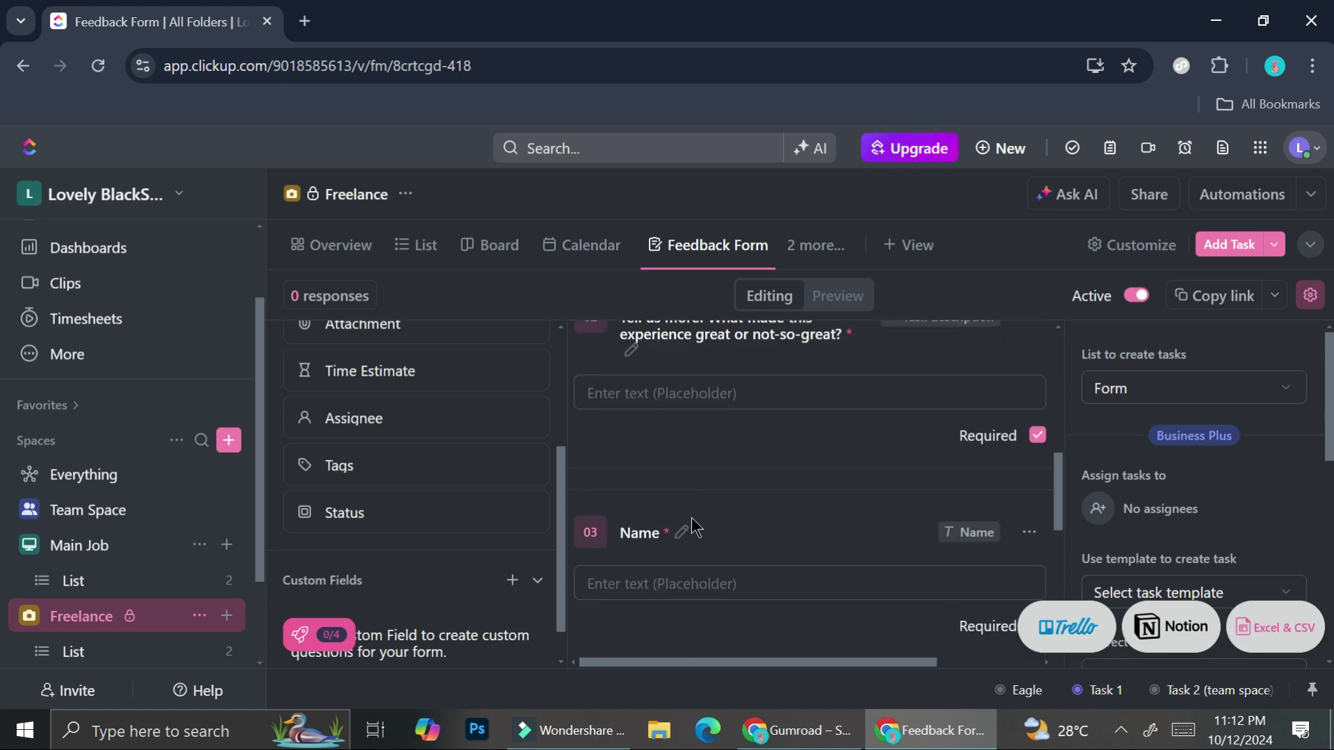
scroll(694, 528, "down", 5)
scroll(763, 458, "up", 10)
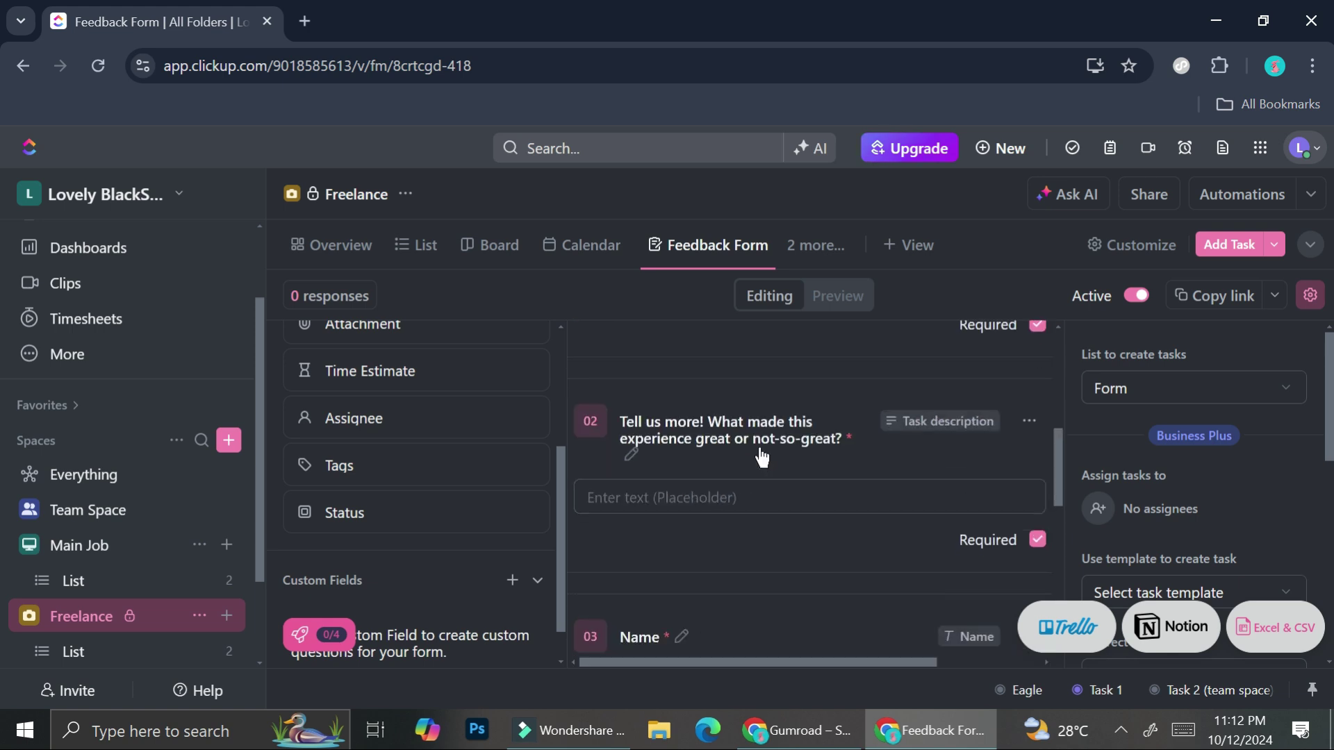
Change the title of question 01, Topic of feedback, to "How do you feel about...".
scroll(763, 459, "up", 2)
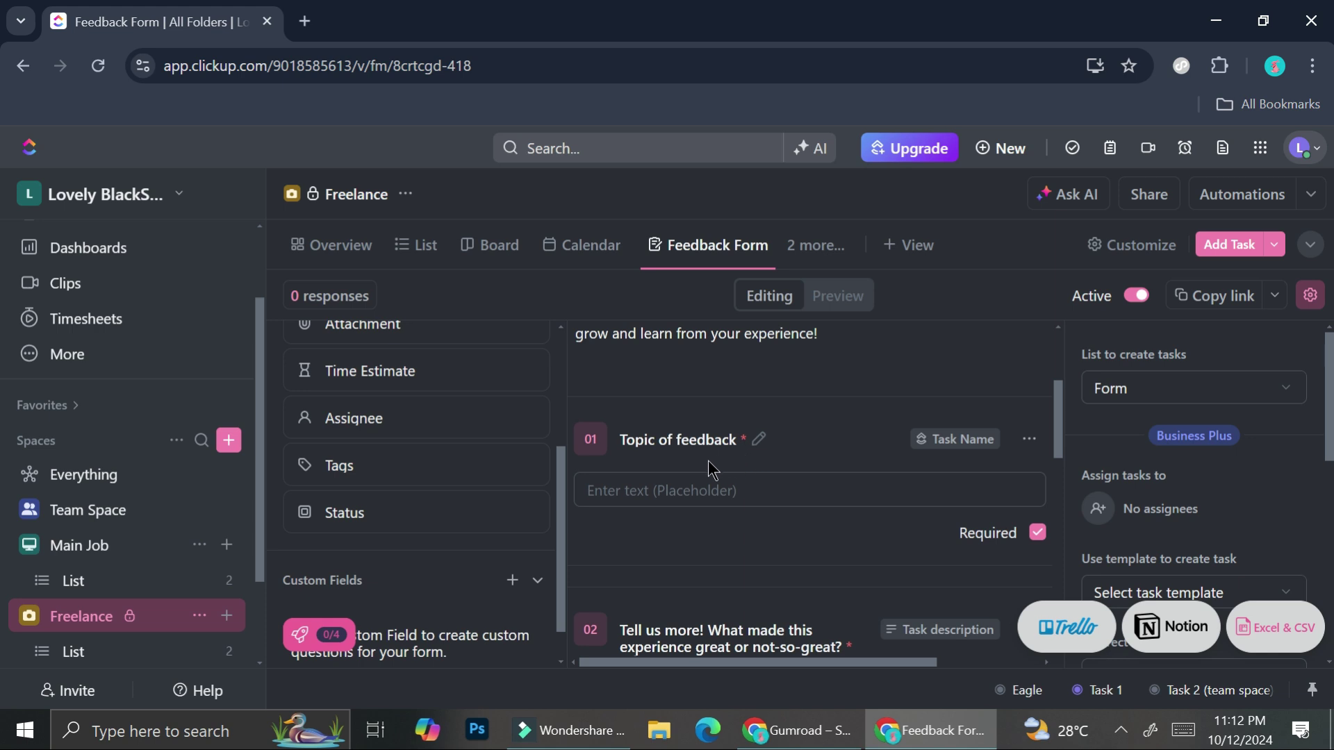
left_click(725, 440)
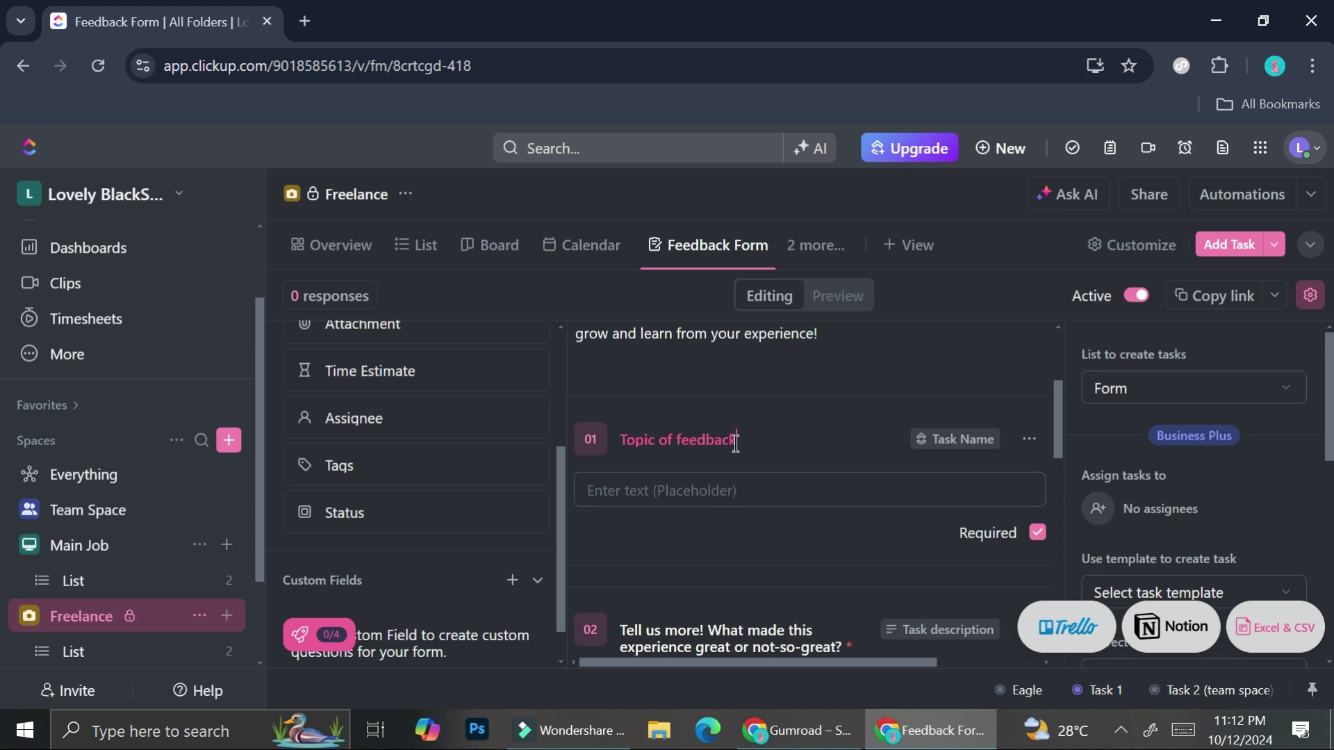
left_click_drag(741, 445, 605, 428)
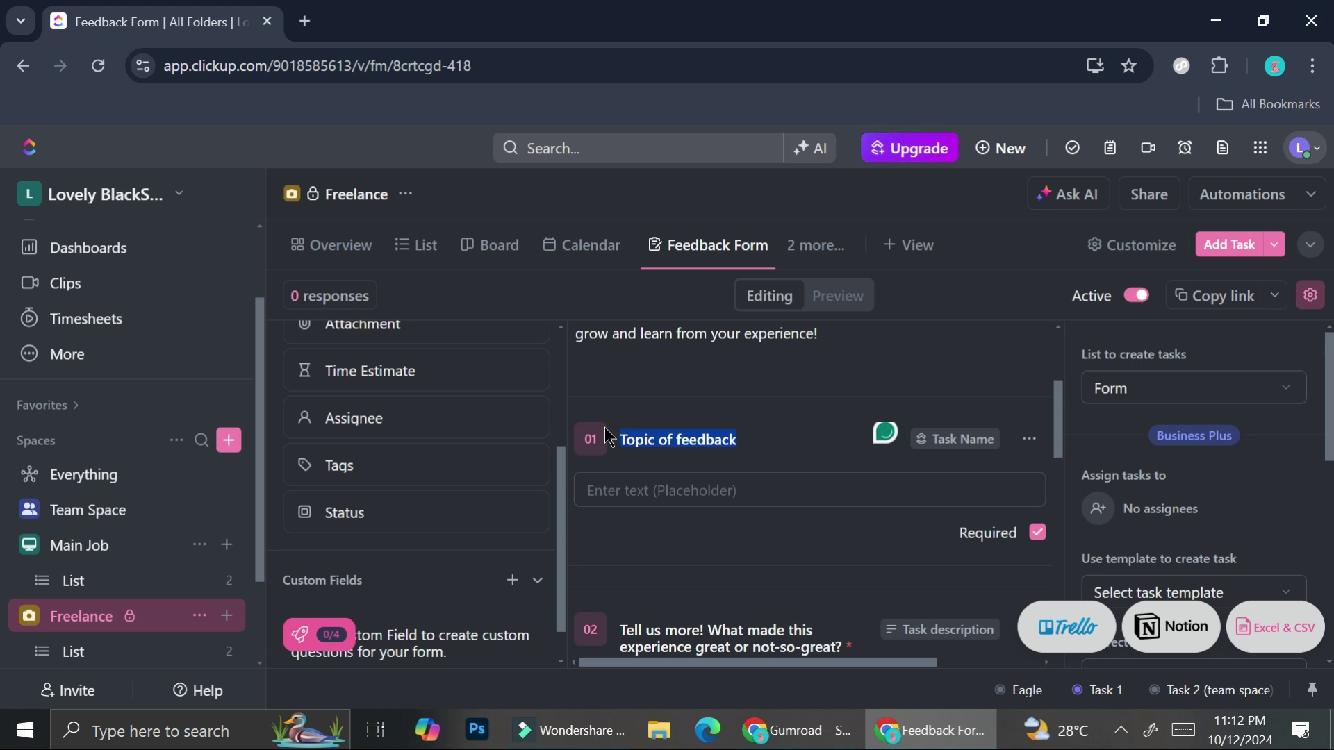
type("How do y")
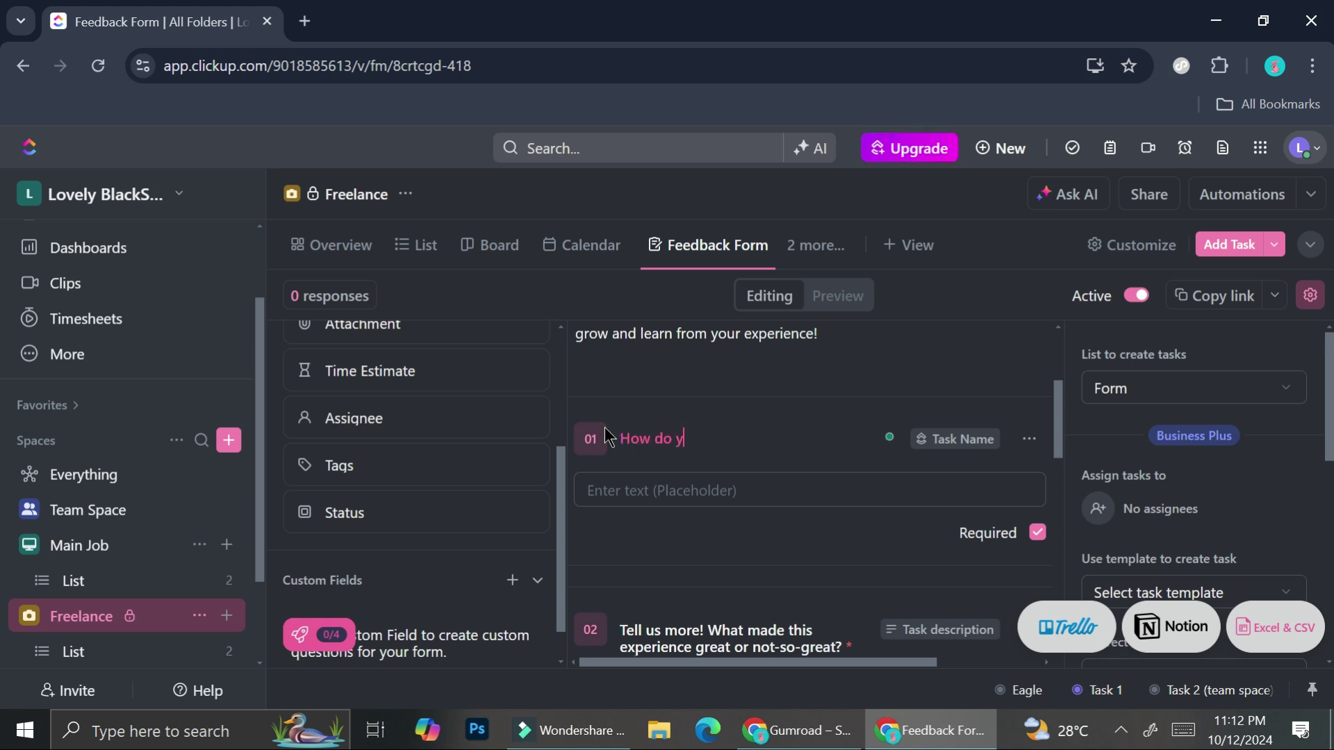
type("ou fe")
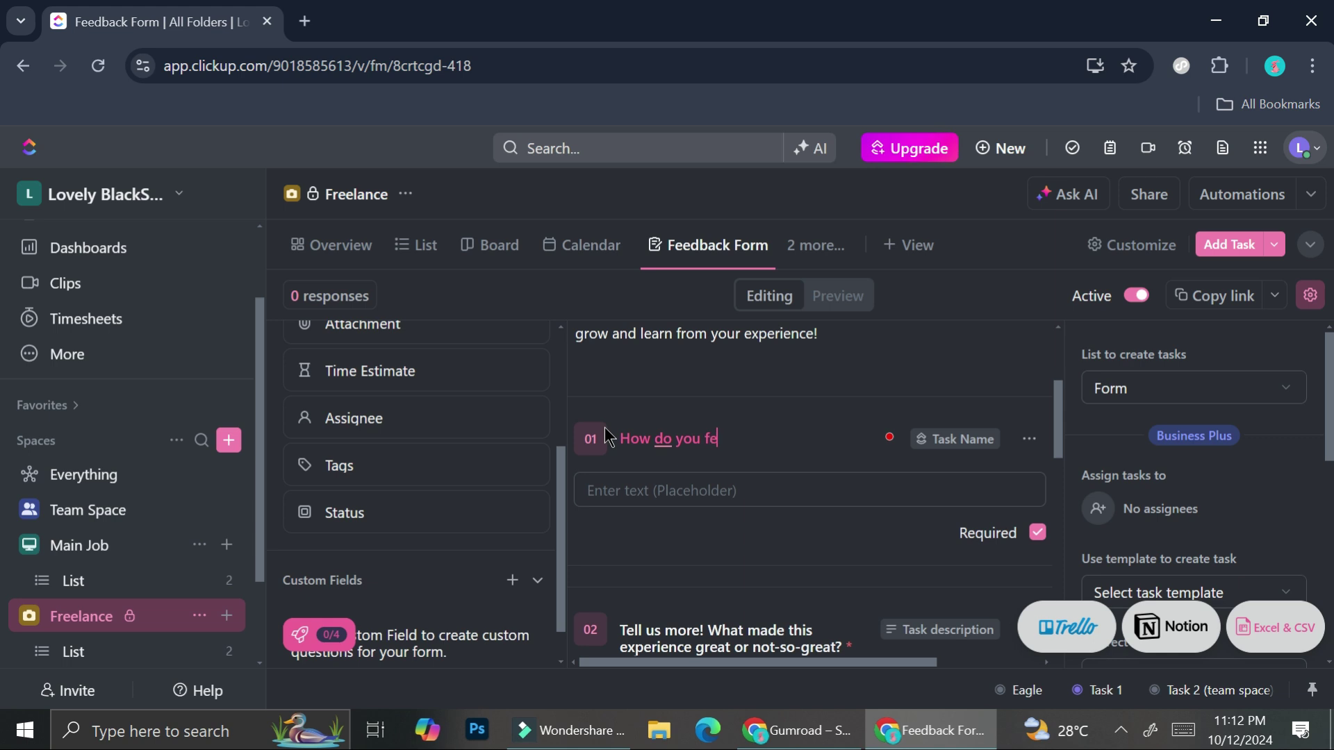
type("el abou...")
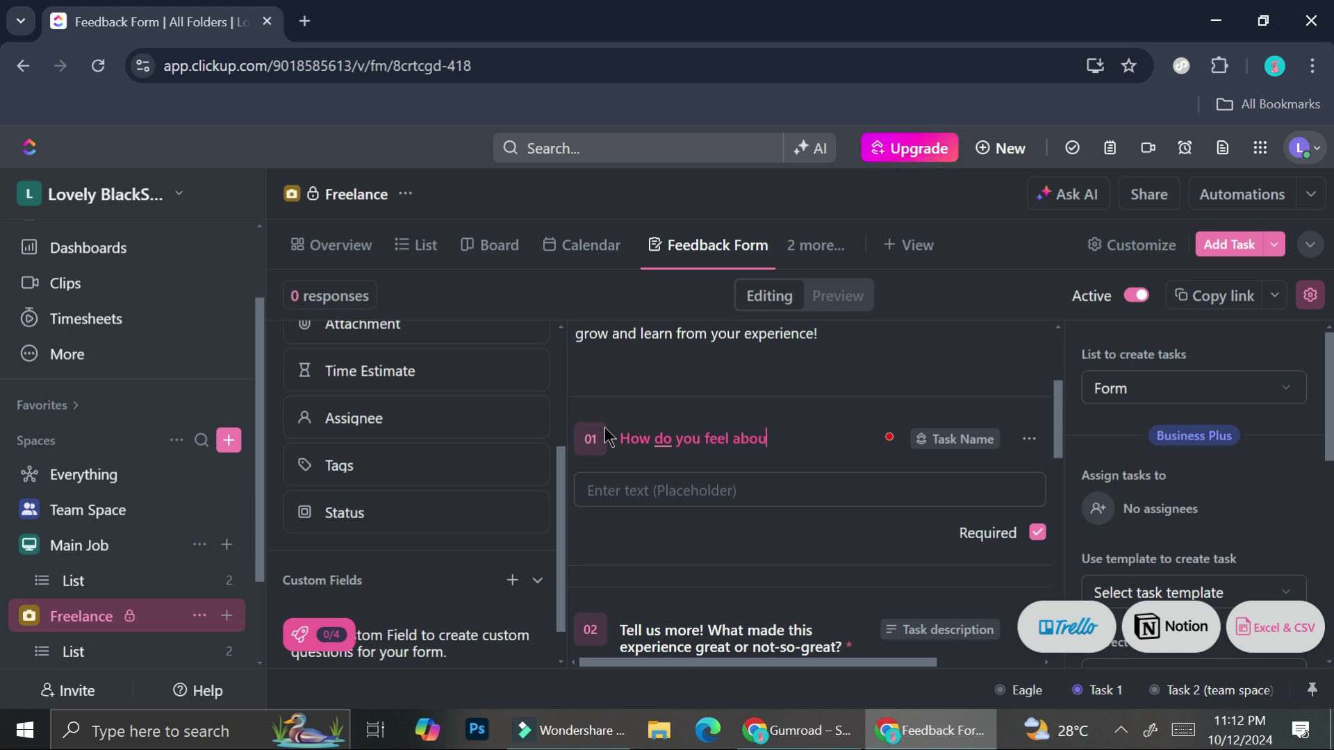
key("BackSpace")
key("BackSpace")
key("BackSpace")
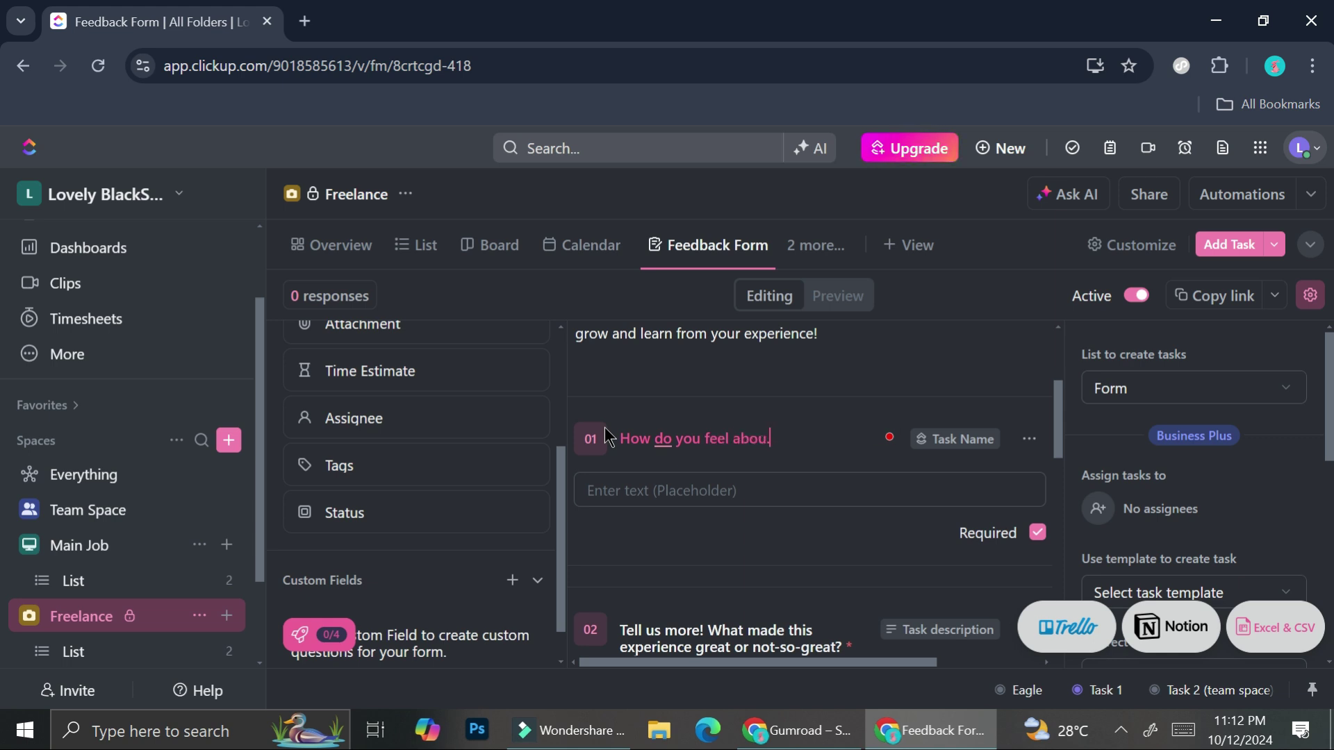
type("t...")
scroll(820, 605, "down", 2)
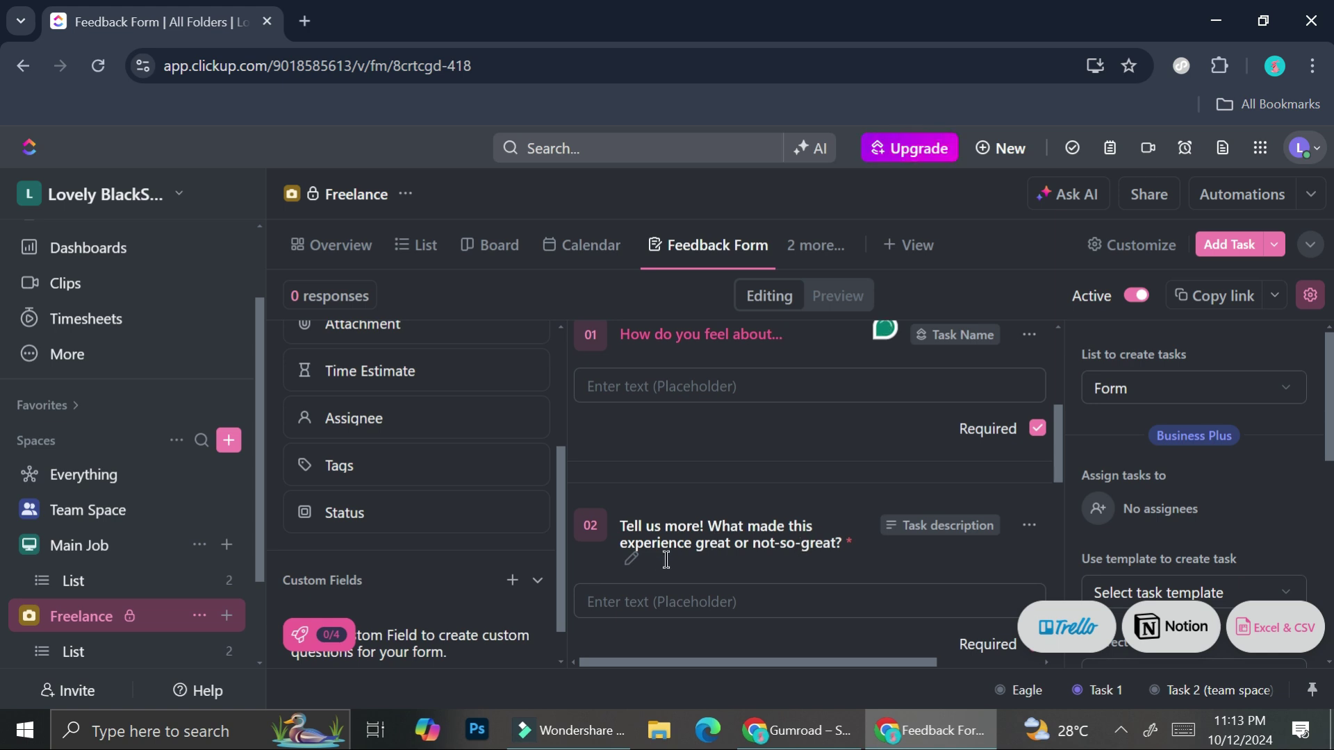
left_click(634, 557)
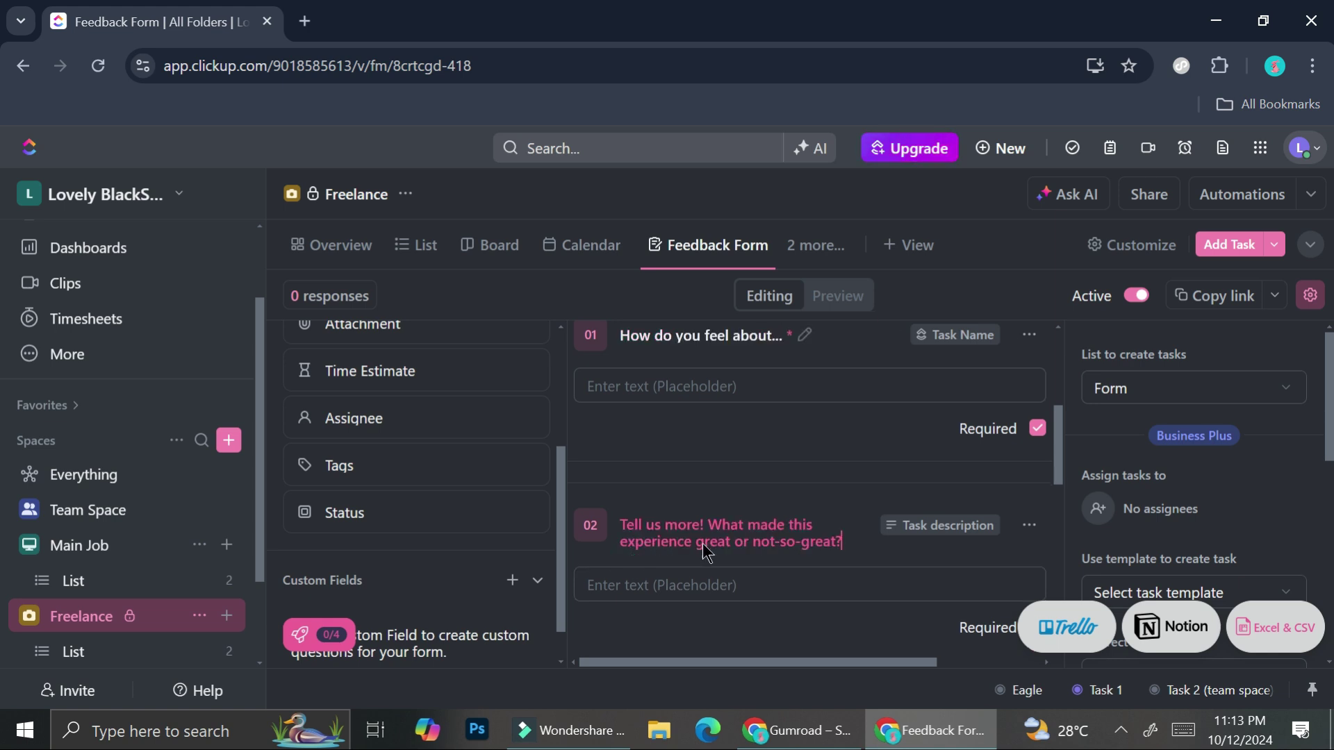
left_click(831, 533)
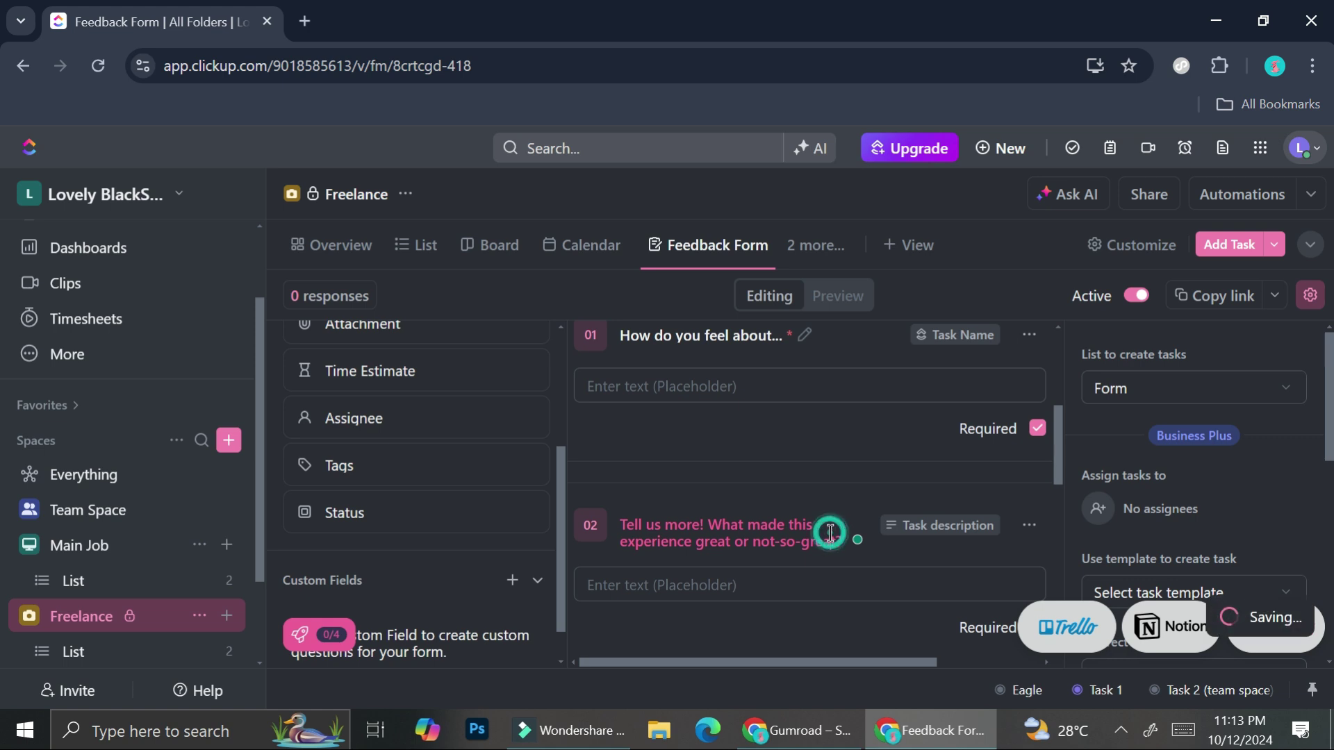
left_click(900, 545)
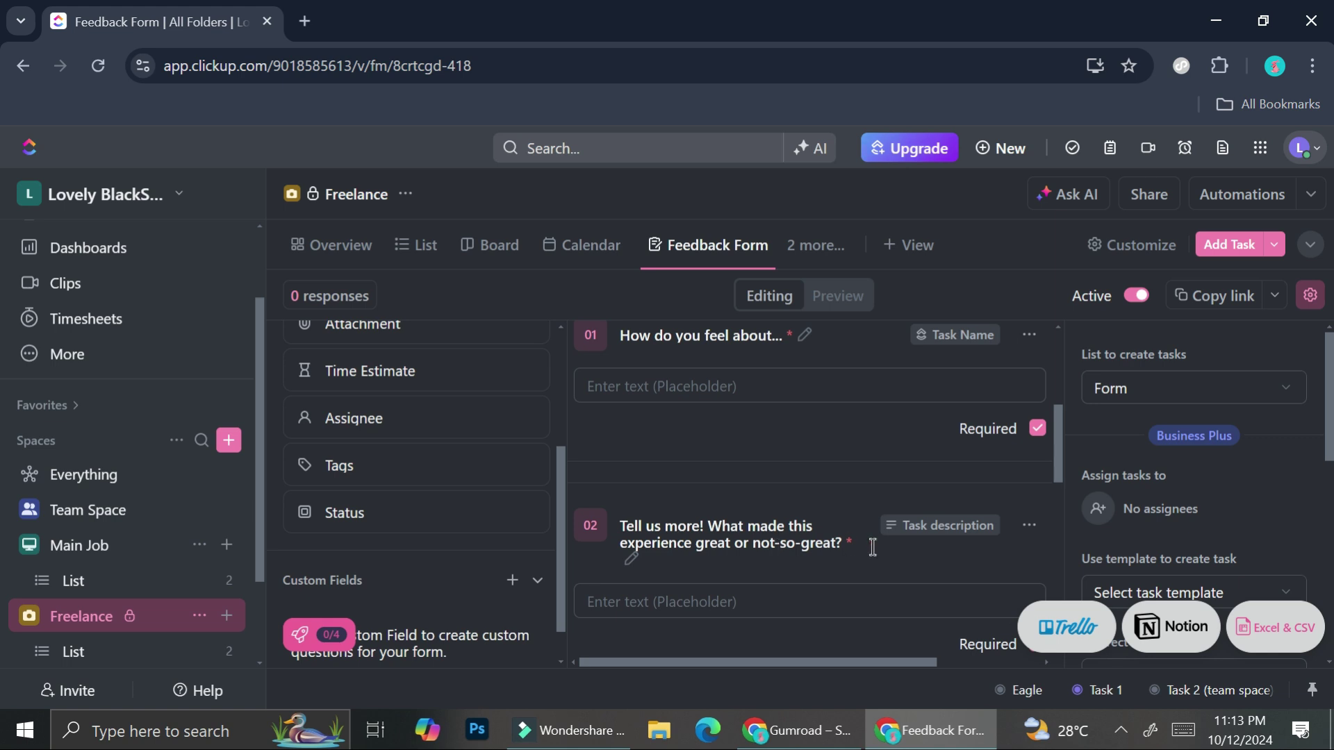
left_click(1019, 522)
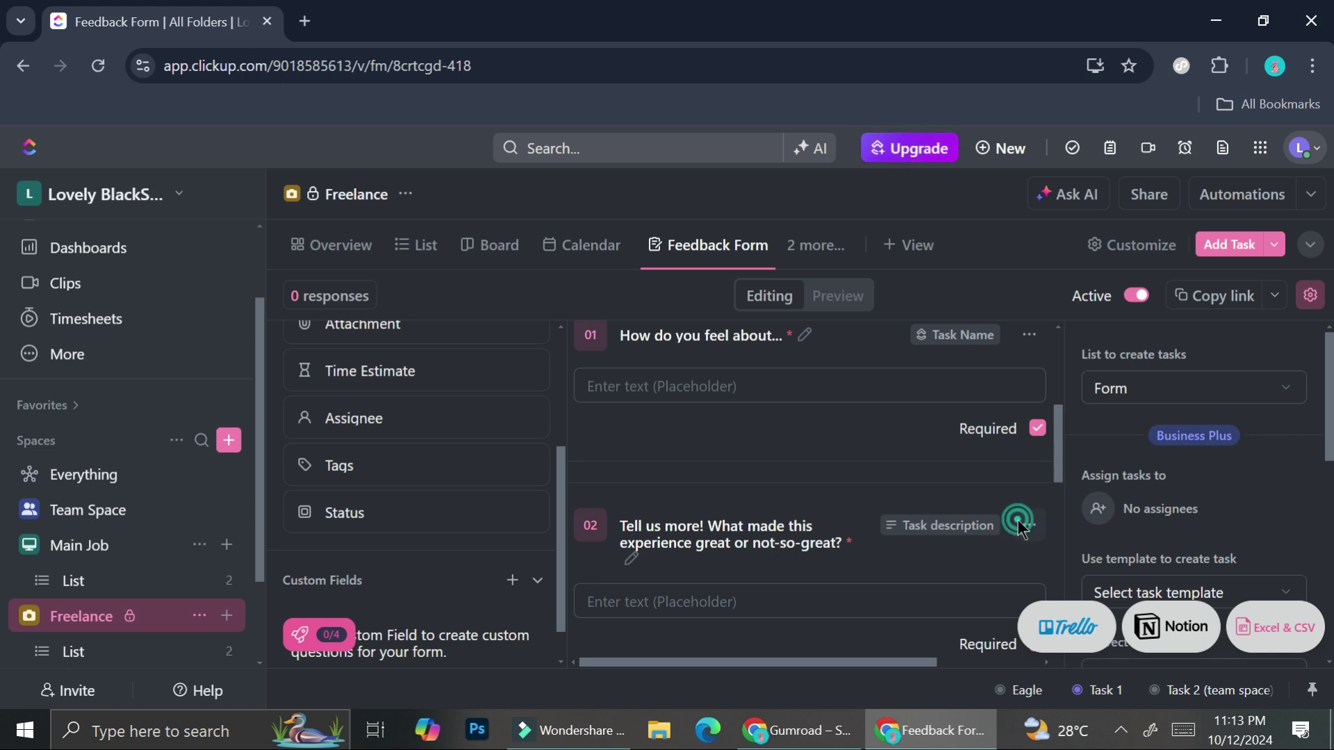
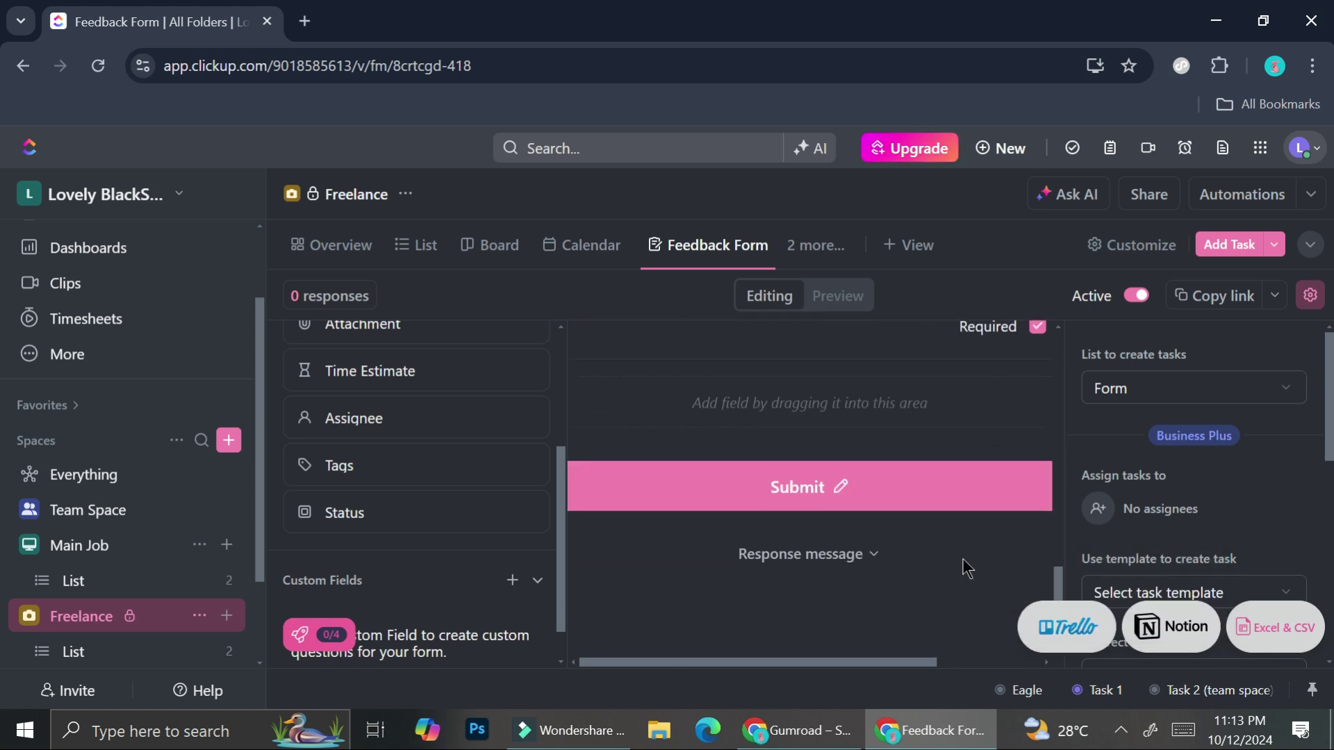
Review the form's questions down to the submit button, and open the button's label for editing.
scroll(820, 417, "up", 5)
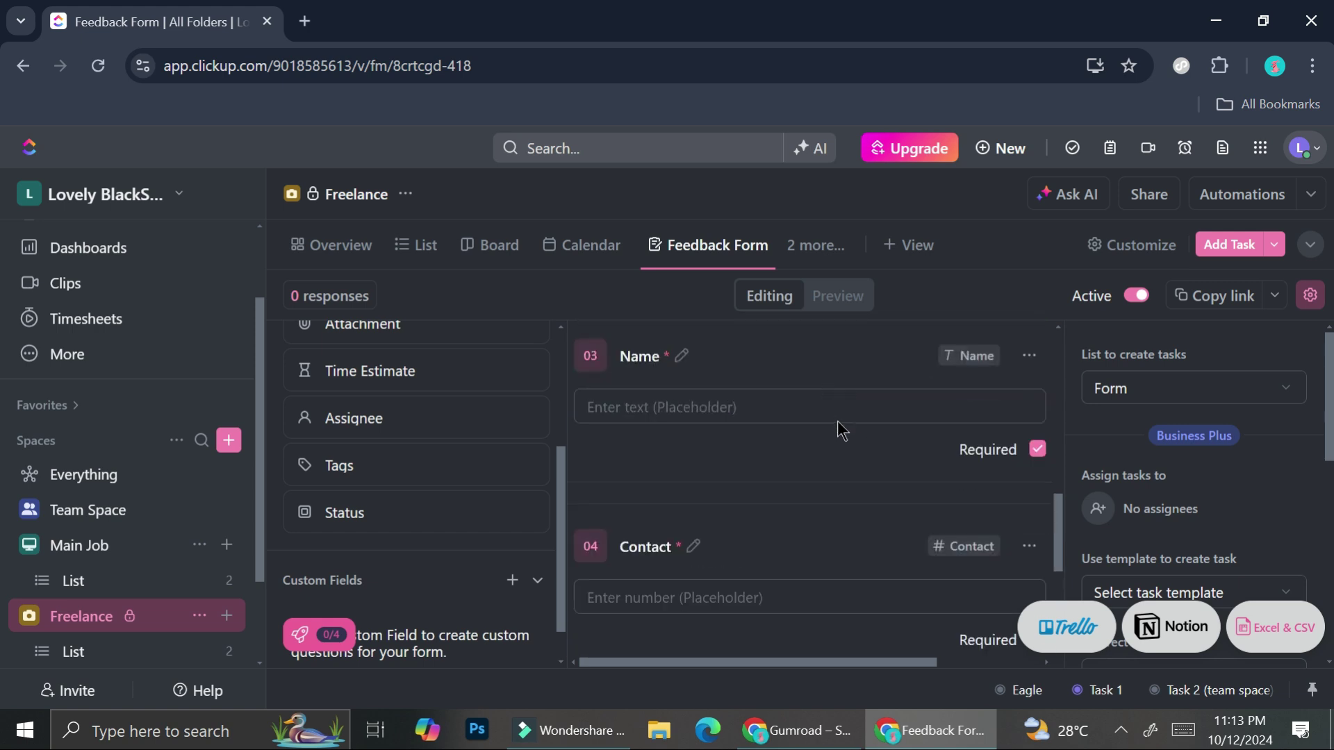
scroll(833, 511, "down", 5)
scroll(841, 518, "up", 9)
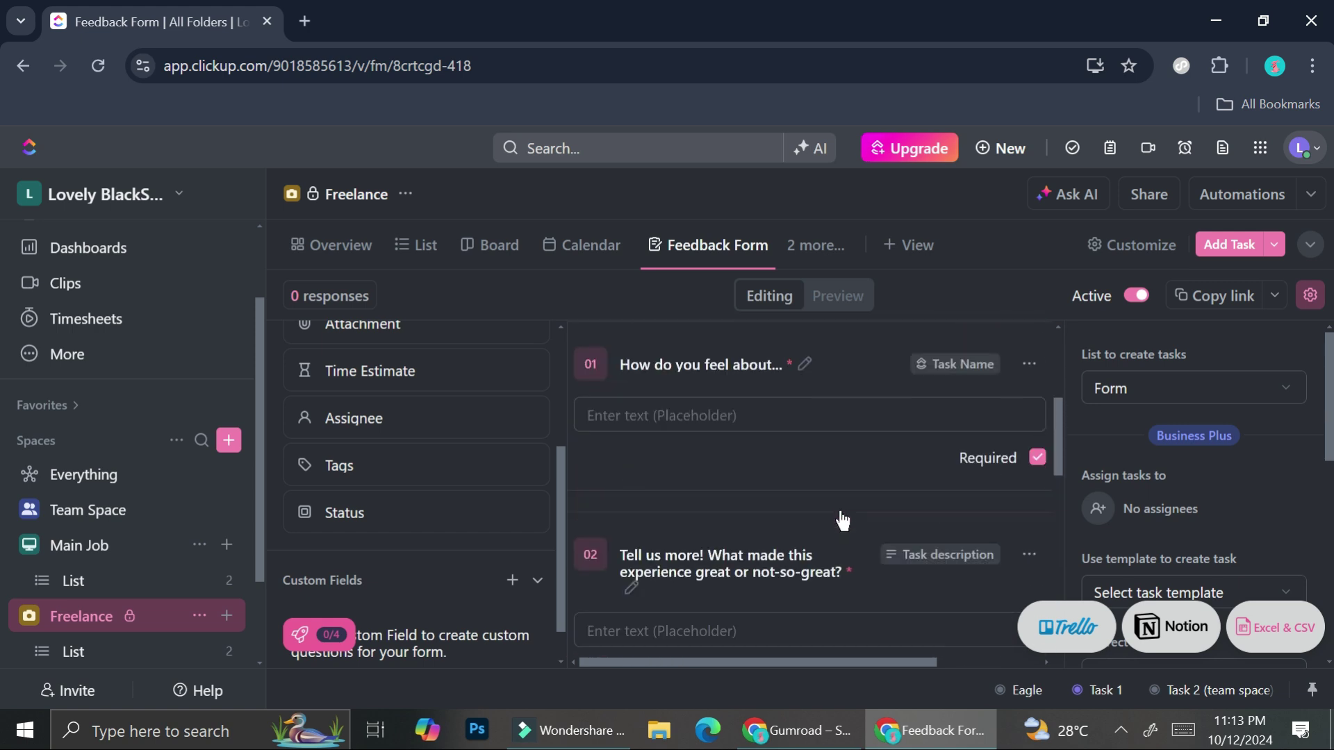
scroll(841, 520, "down", 8)
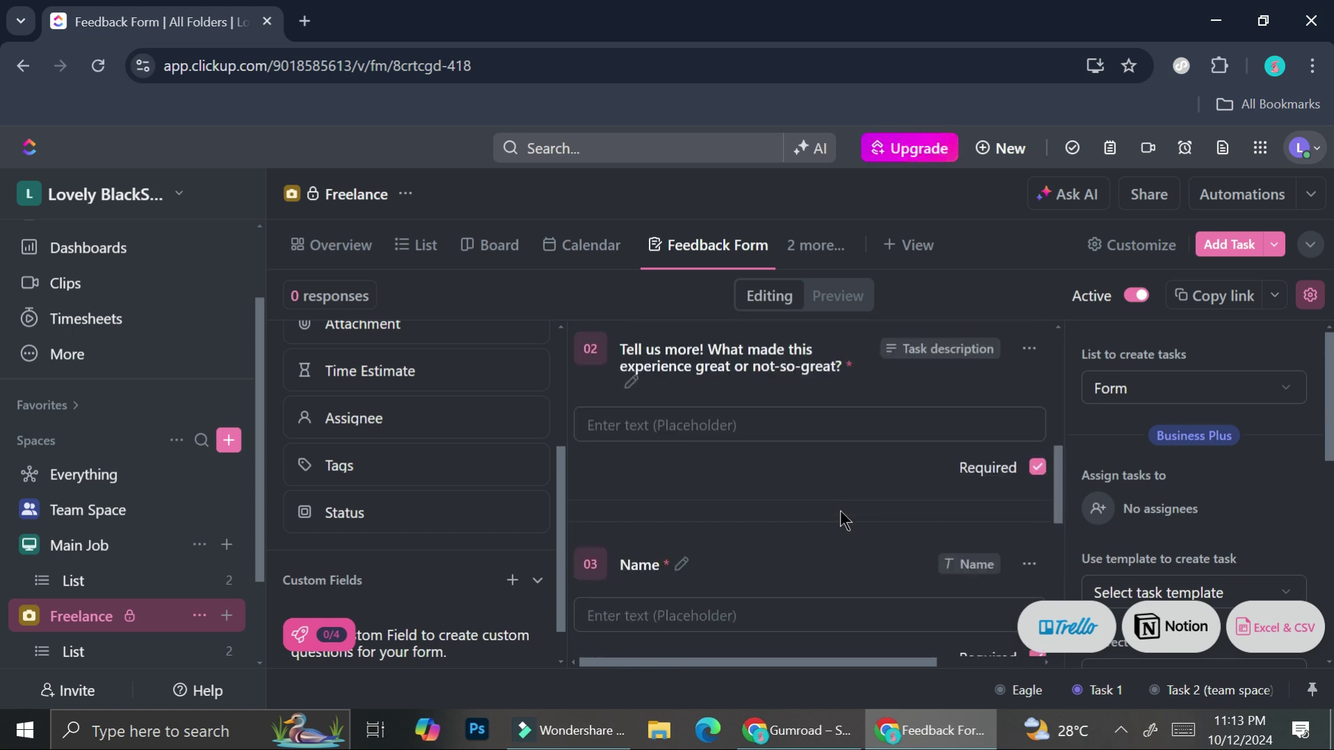
left_click(826, 495)
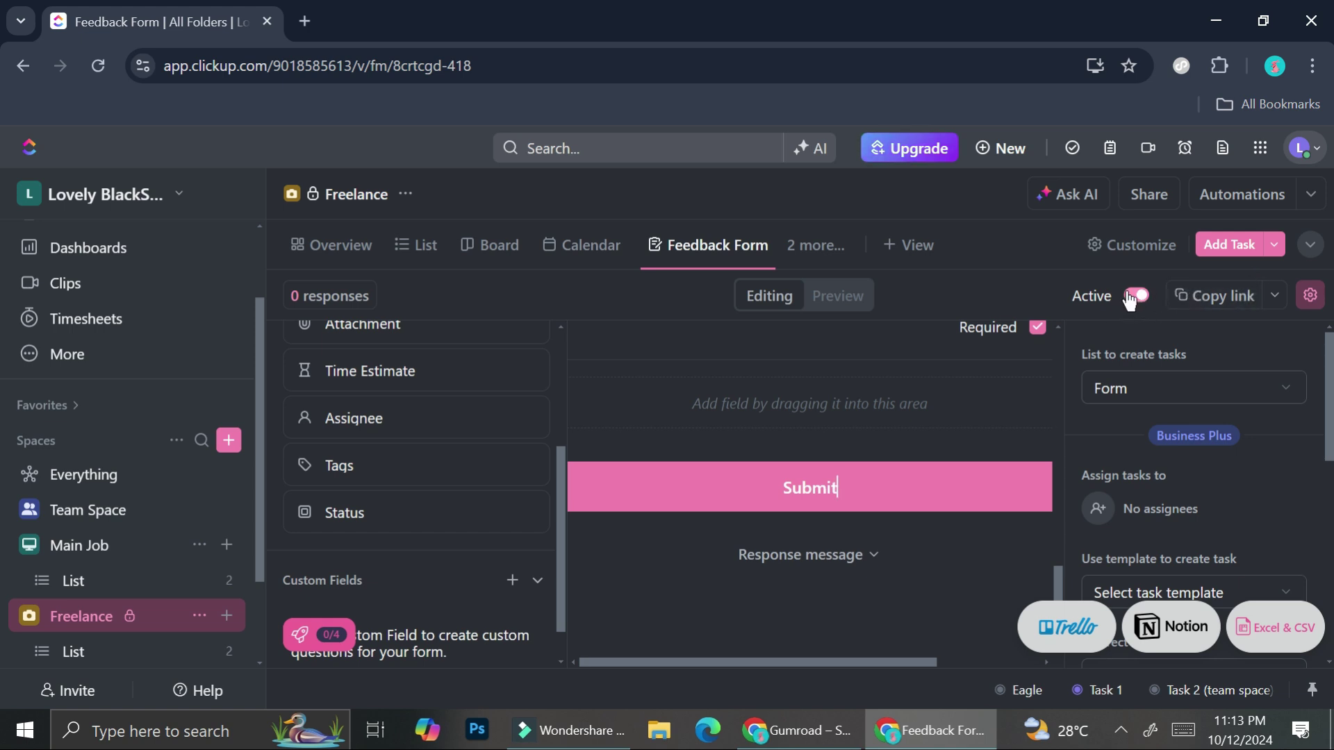
Preview the feedback form and look through its heading, all questions and the submit button.
left_click(854, 298)
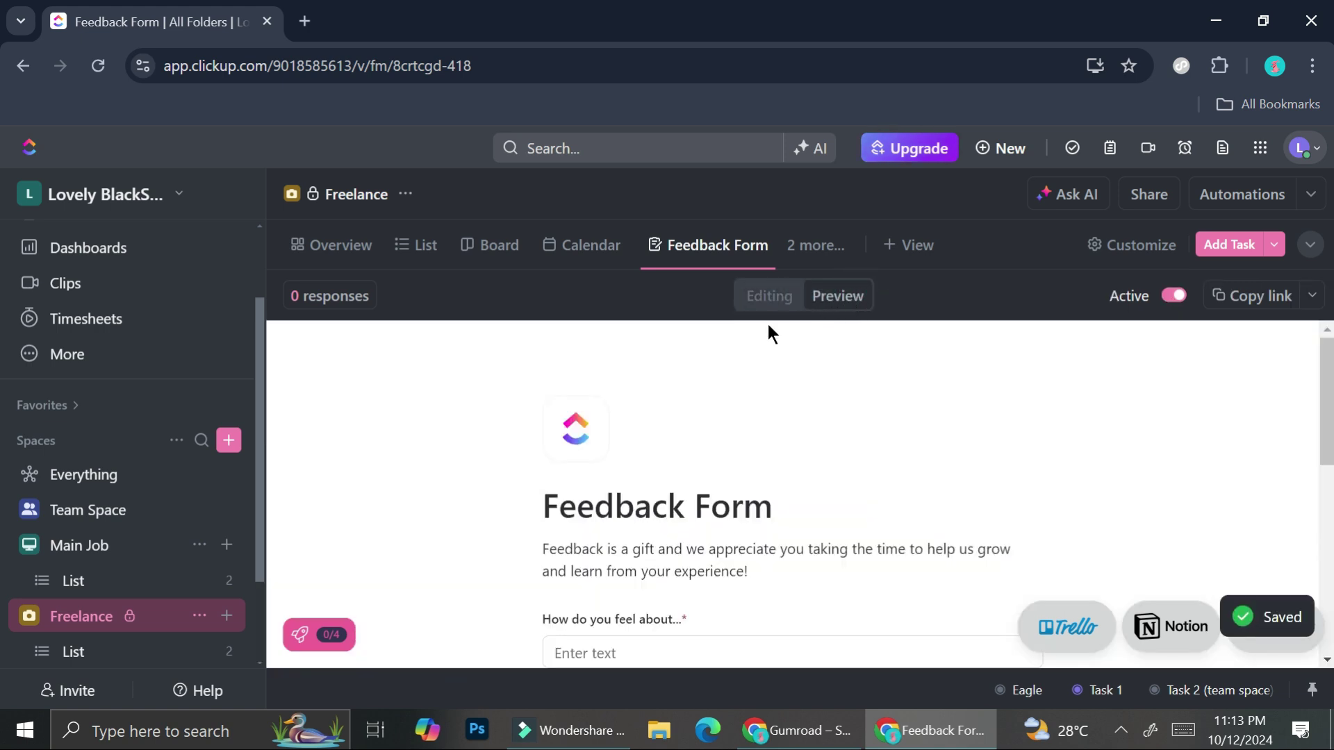
scroll(780, 375, "down", 10)
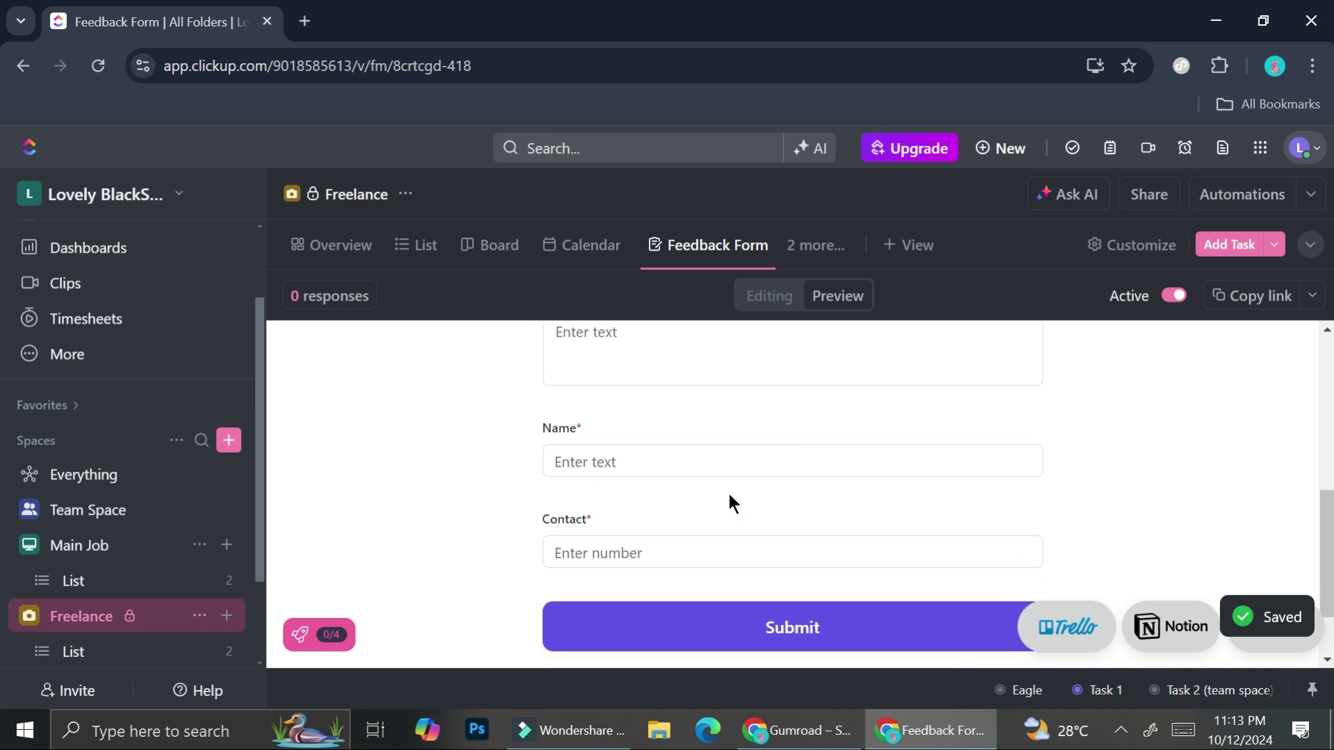
scroll(727, 490, "up", 5)
scroll(727, 497, "down", 3)
scroll(711, 506, "down", 3)
scroll(712, 506, "up", 8)
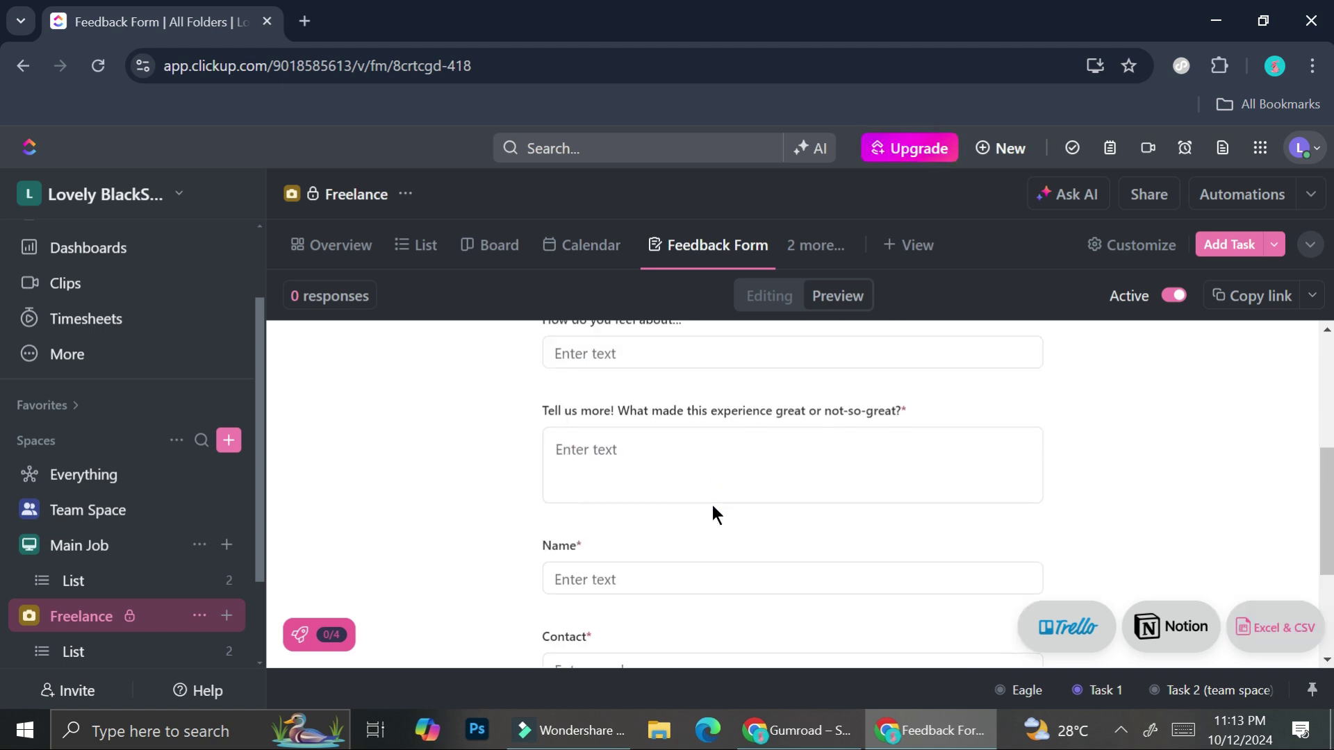
Return to editing the form and try to switch its theme to Dark.
left_click(769, 295)
left_click(1176, 445)
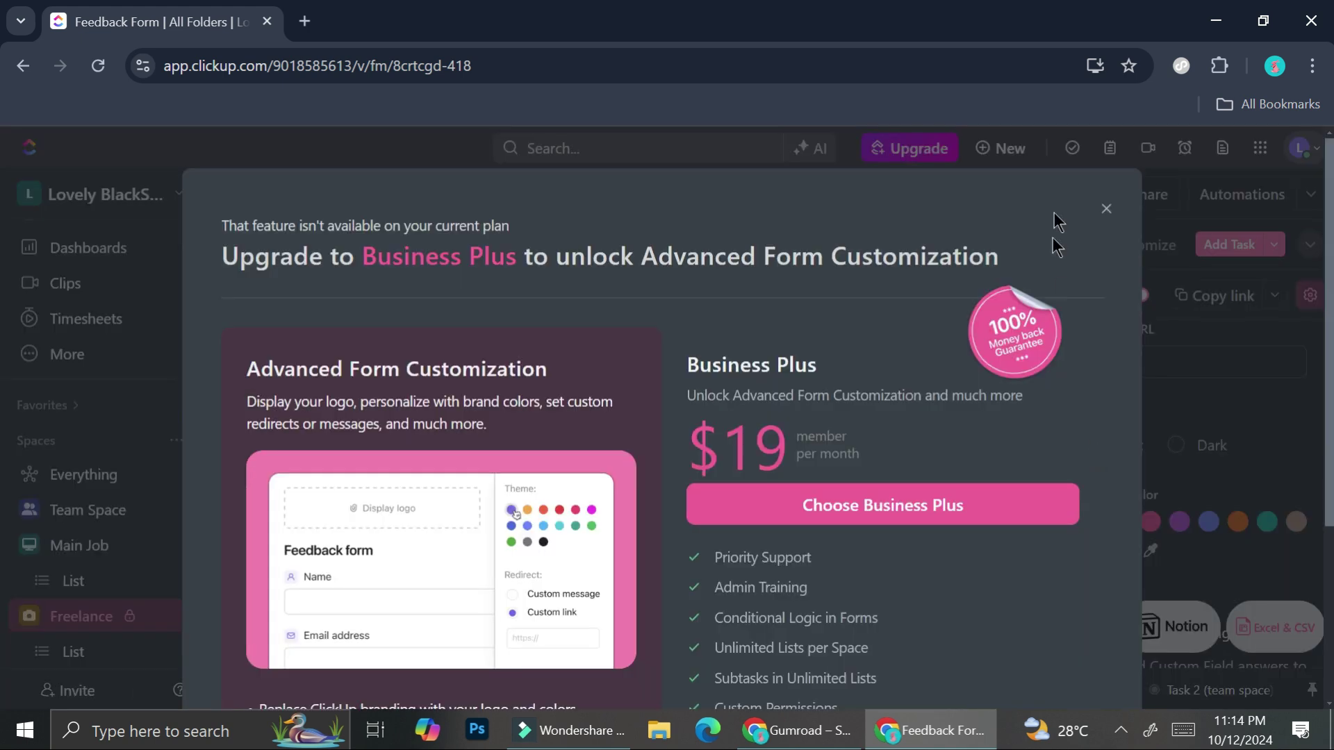
left_click(1105, 206)
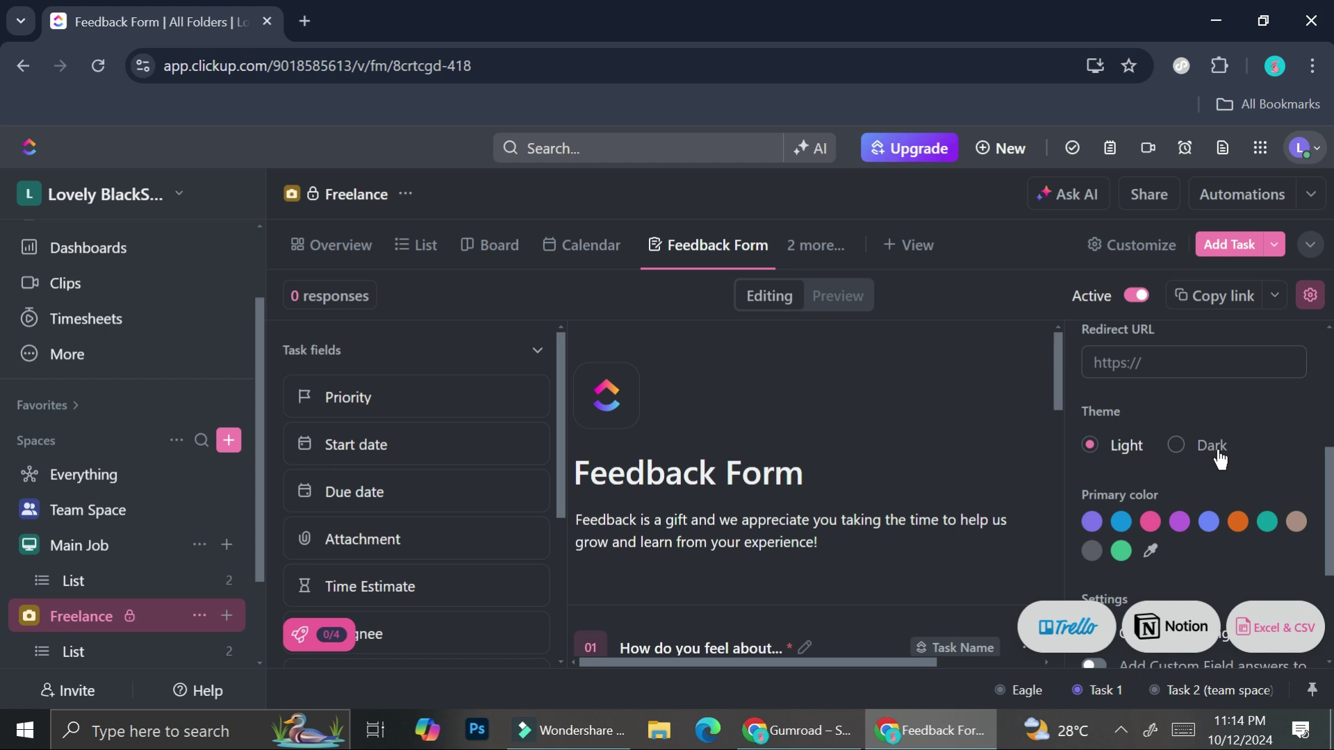
left_click(1176, 446)
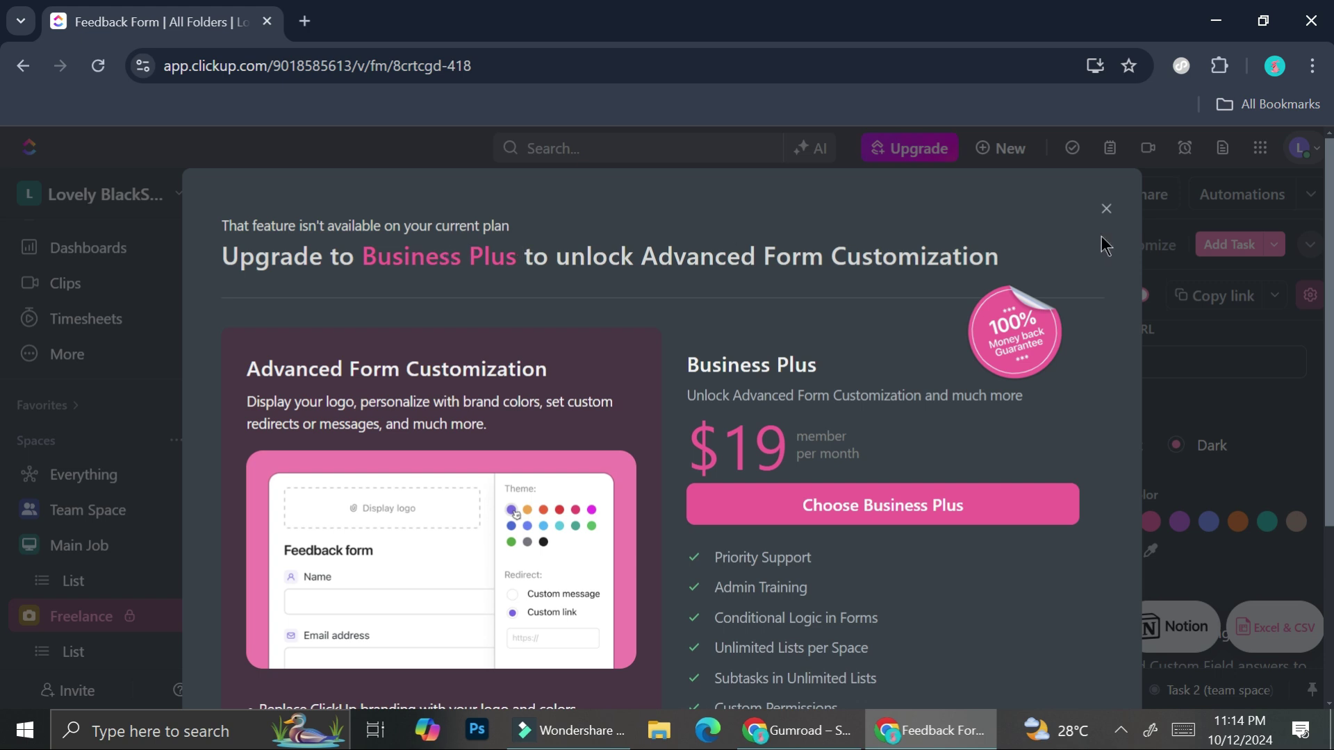
left_click(1103, 210)
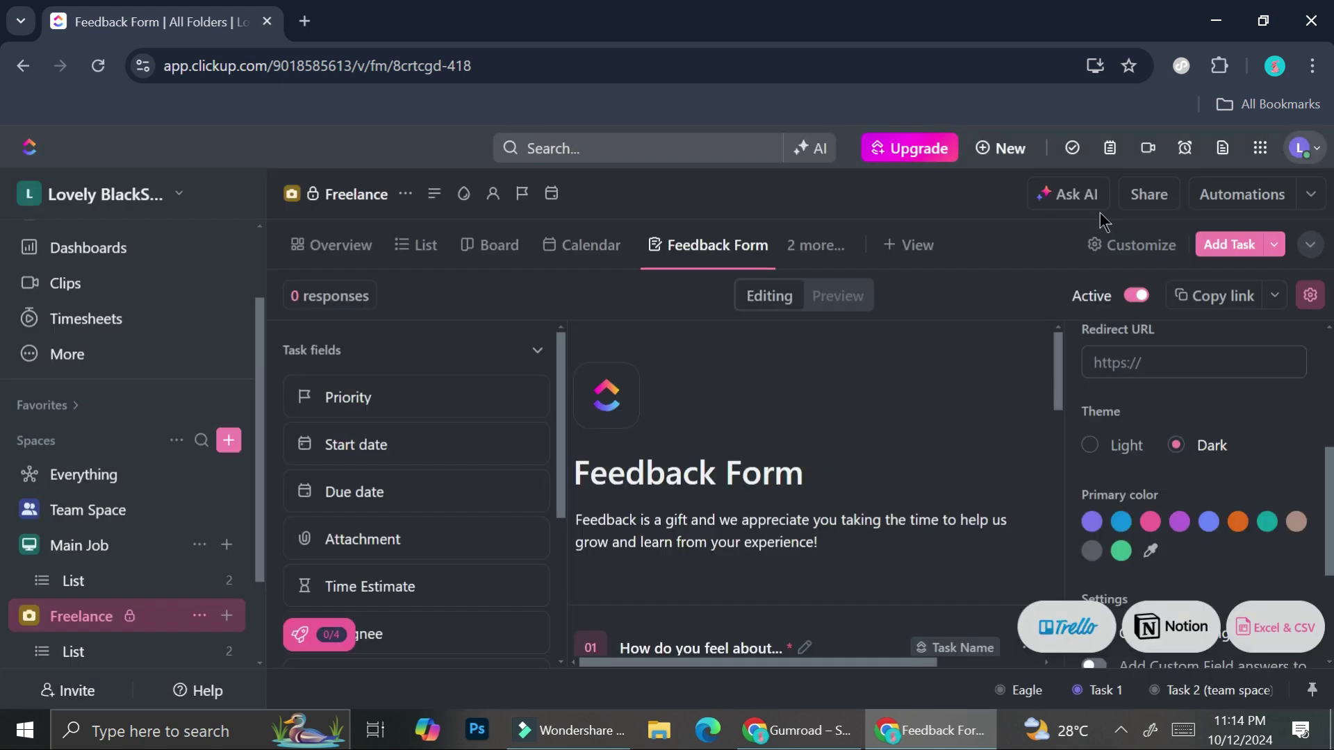
Set the form's theme back to Light and try the blue and pink primary colors.
left_click(1125, 445)
left_click(1121, 523)
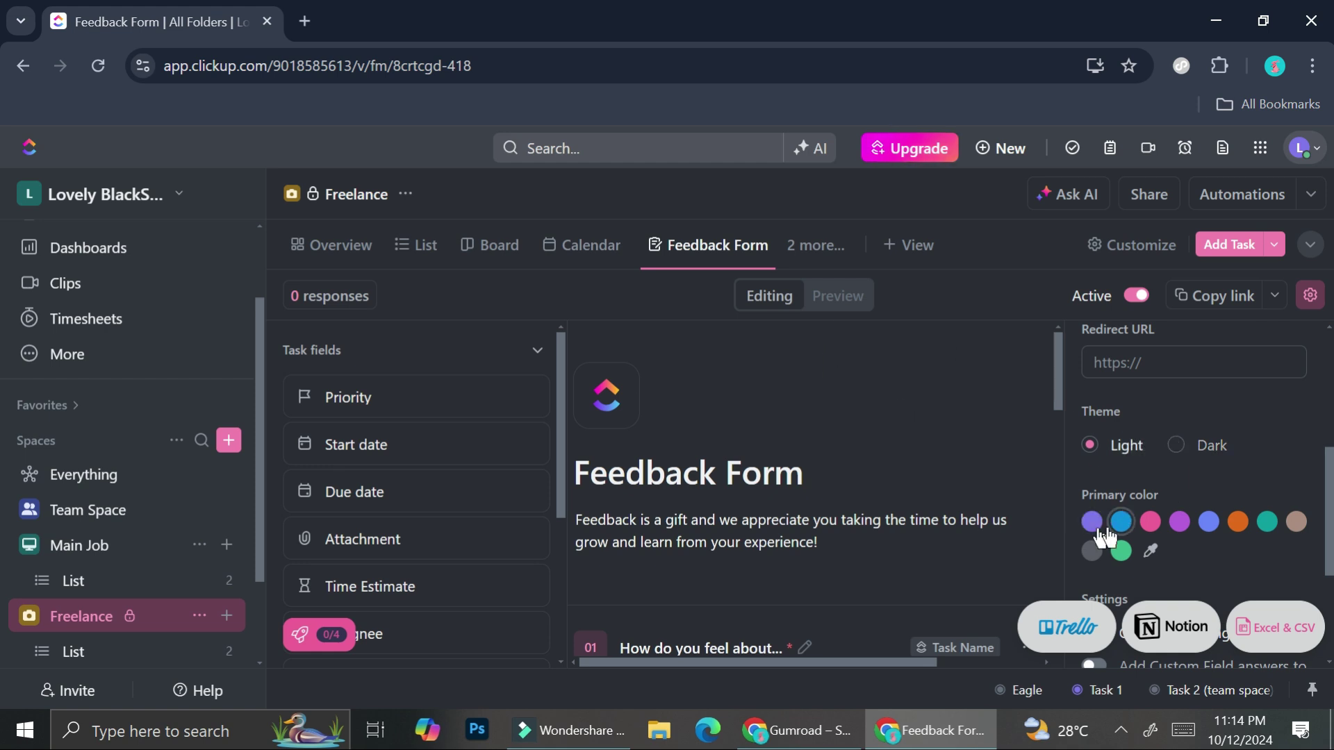
left_click(1150, 522)
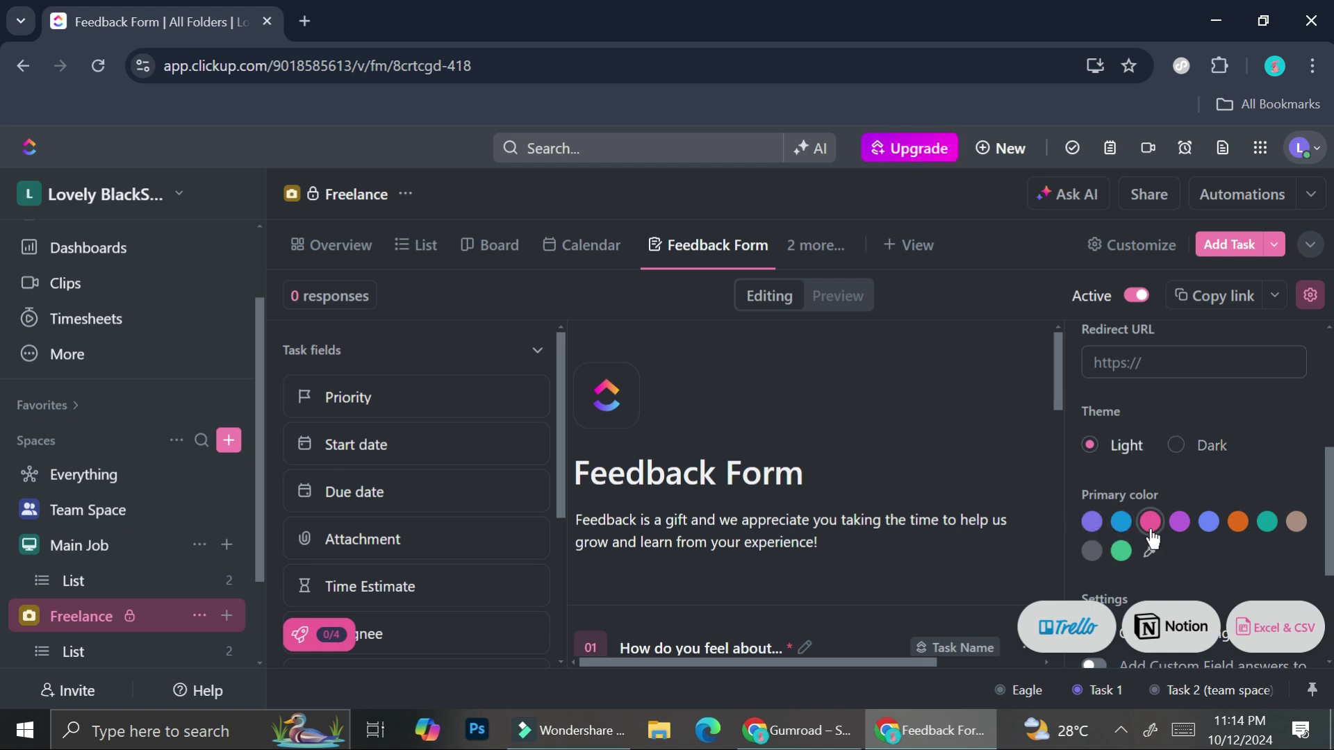
Open the custom primary color picker and examine its hex options and the form's branding, field-width, reCAPTCHA and resubmission settings.
scroll(827, 531, "down", 5)
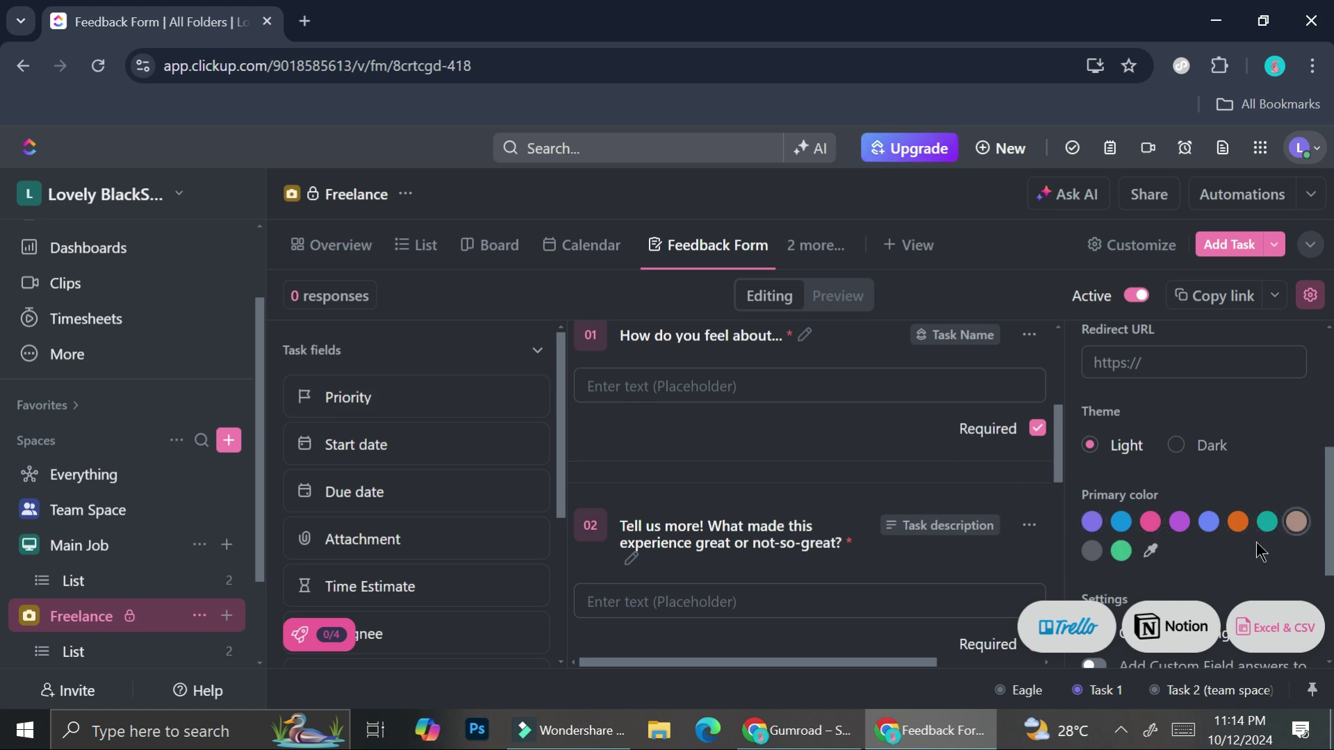
left_click(1150, 551)
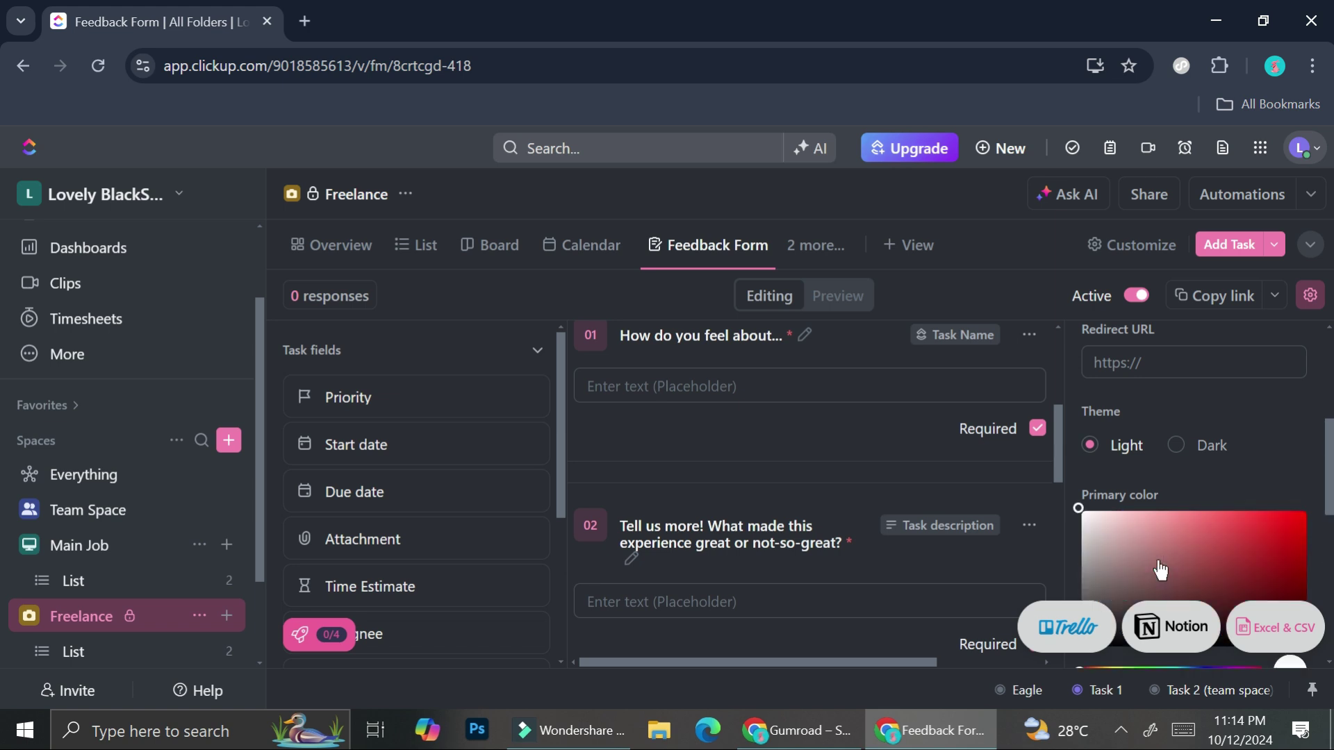
scroll(1157, 560, "down", 3)
scroll(1157, 560, "down", 3)
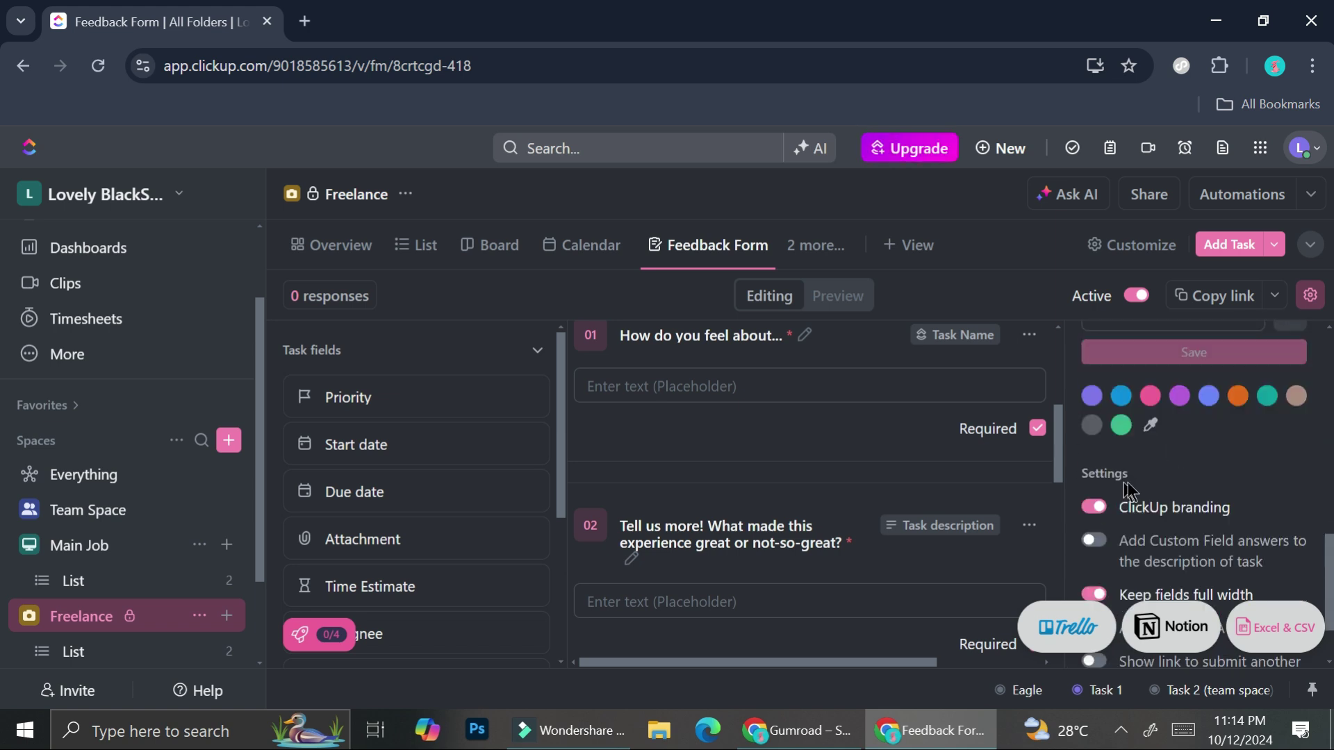
scroll(1203, 448, "up", 4)
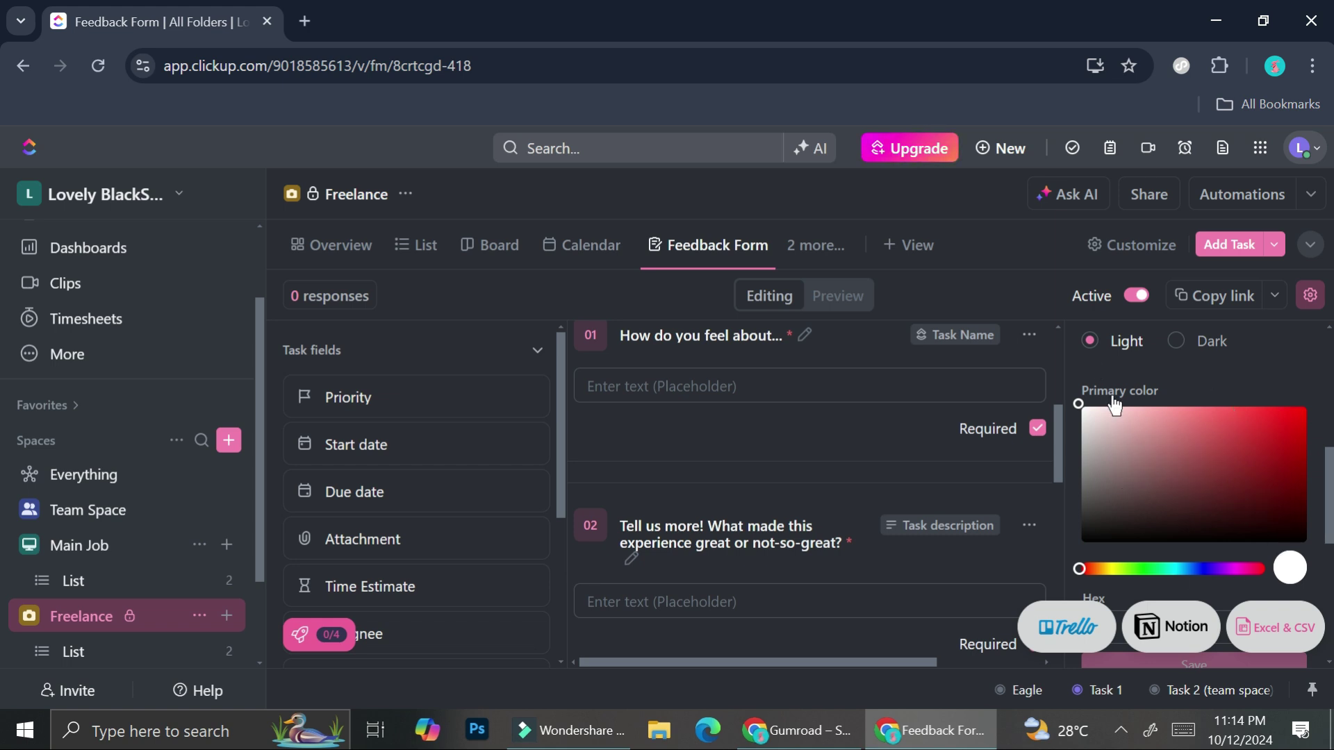
scroll(1230, 389, "down", 2)
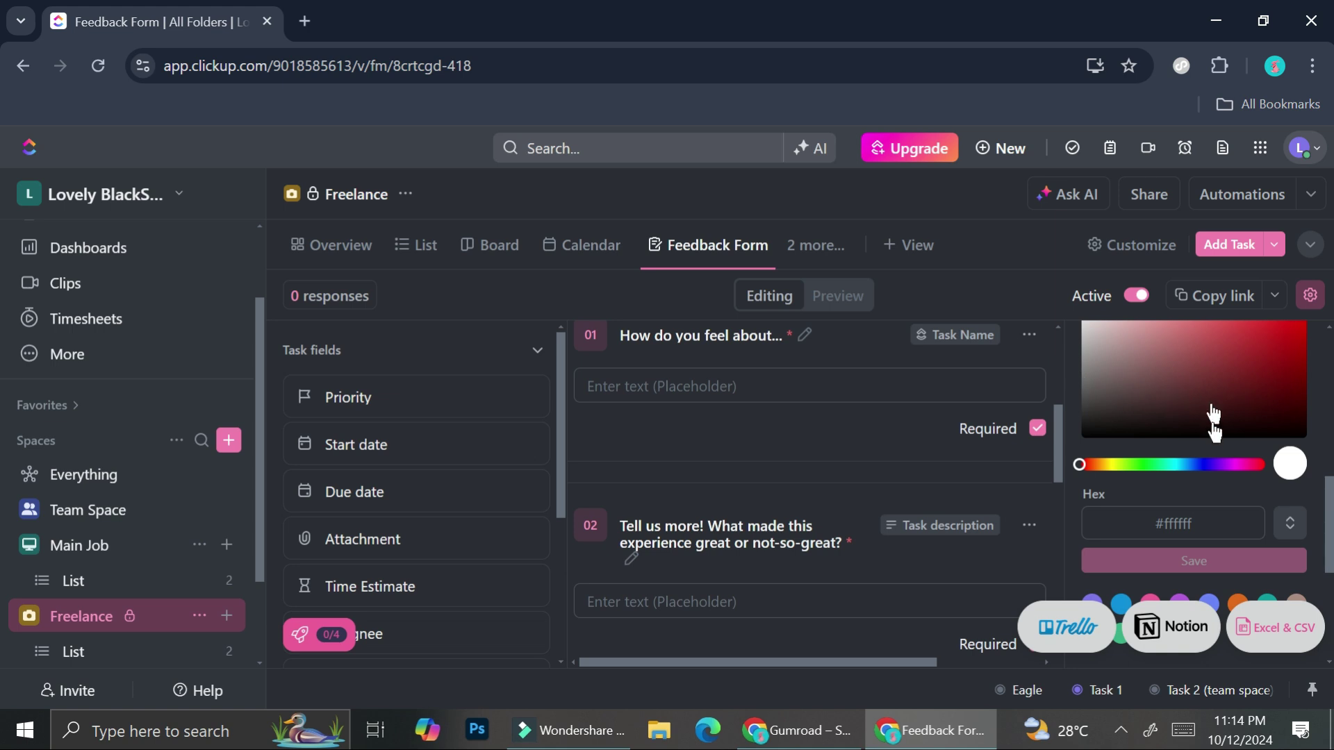
scroll(1211, 433, "down", 3)
scroll(1211, 432, "up", 2)
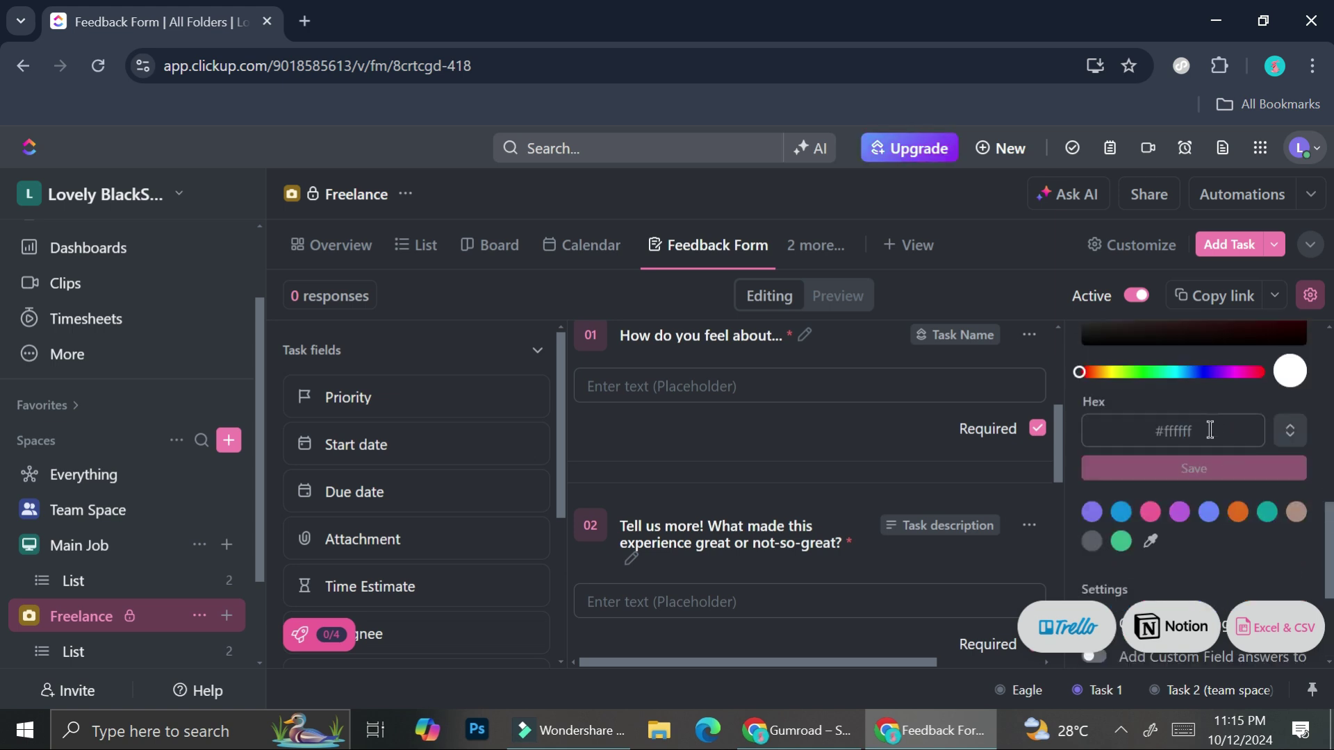
scroll(1210, 430, "down", 4)
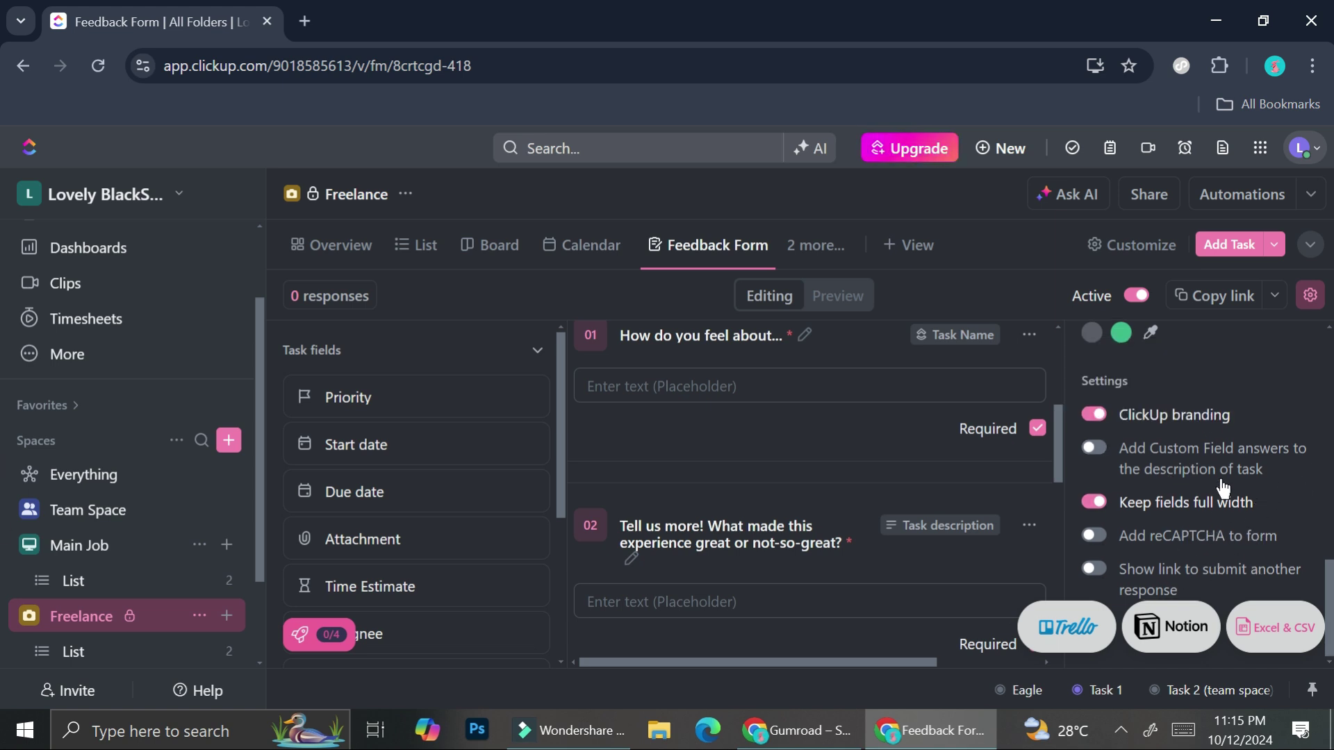
scroll(1230, 514, "up", 3)
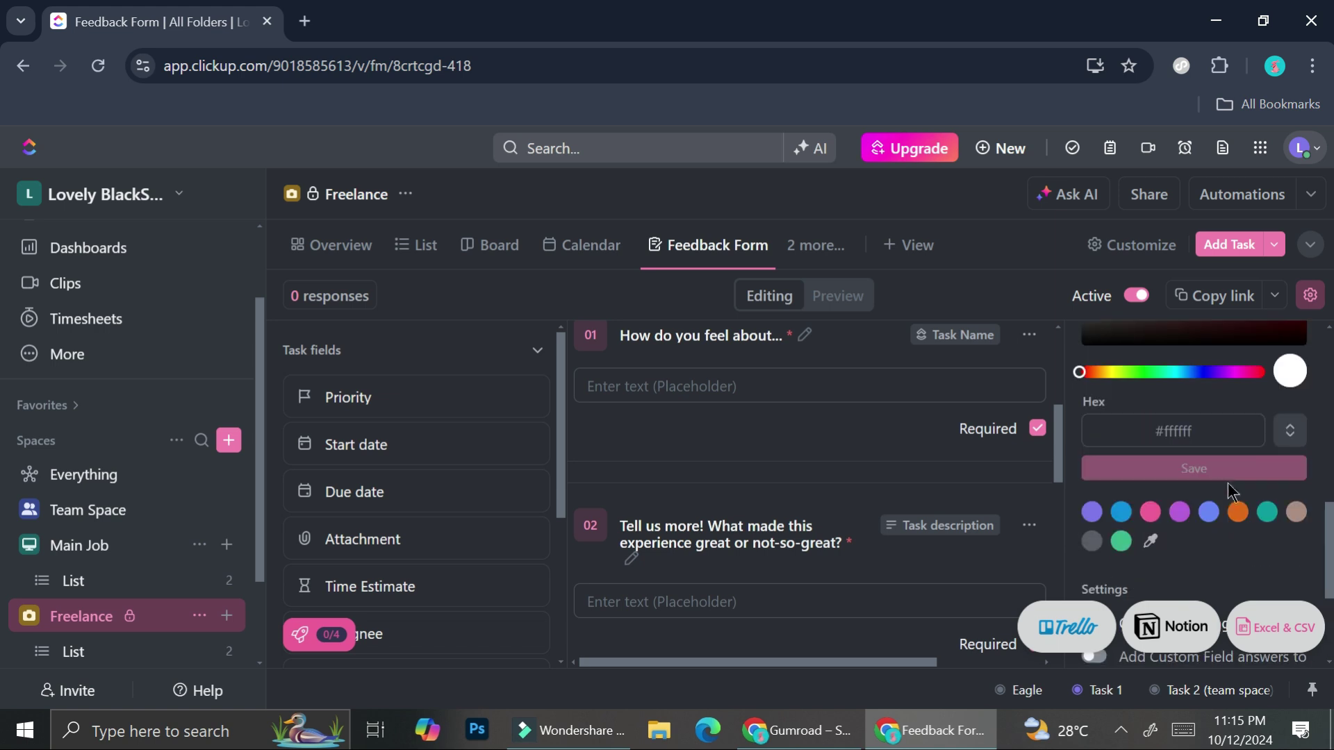
Check the form link's sharing settings, including the expiry option.
left_click(1275, 297)
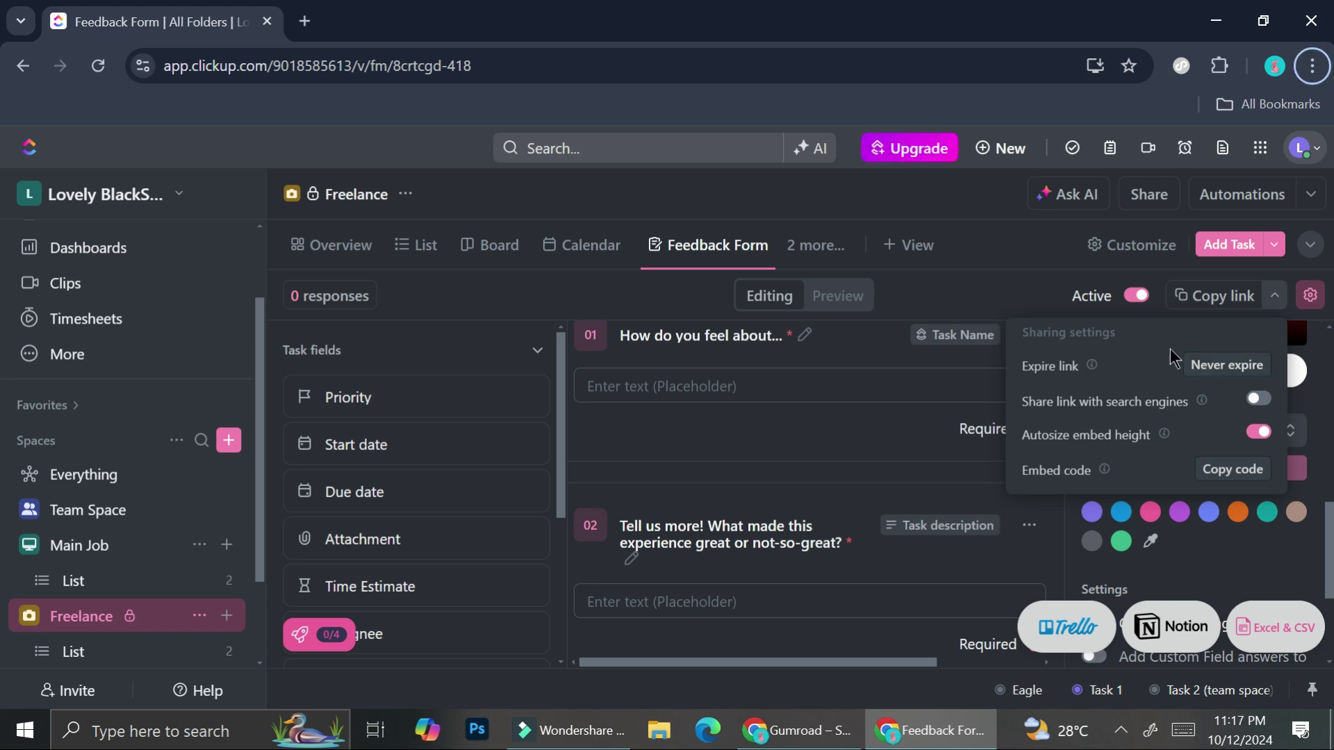
left_click(1235, 373)
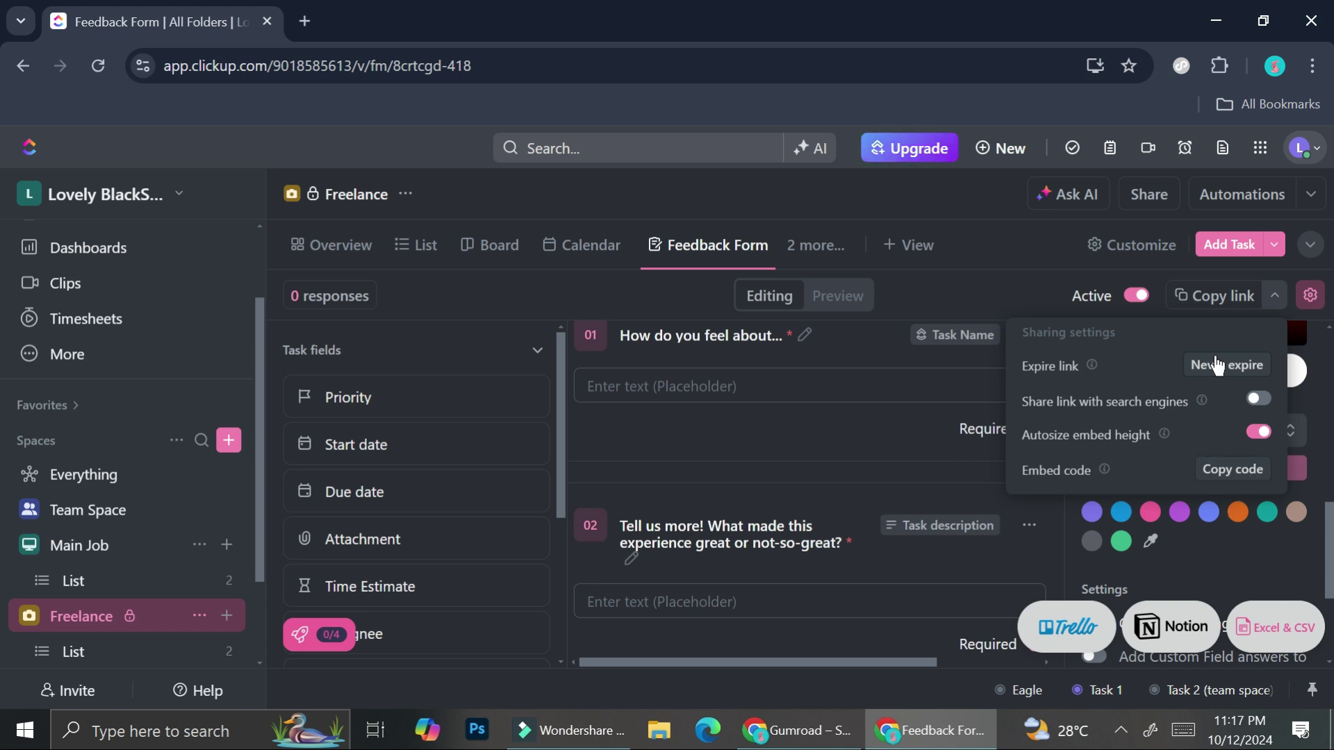
left_click(864, 378)
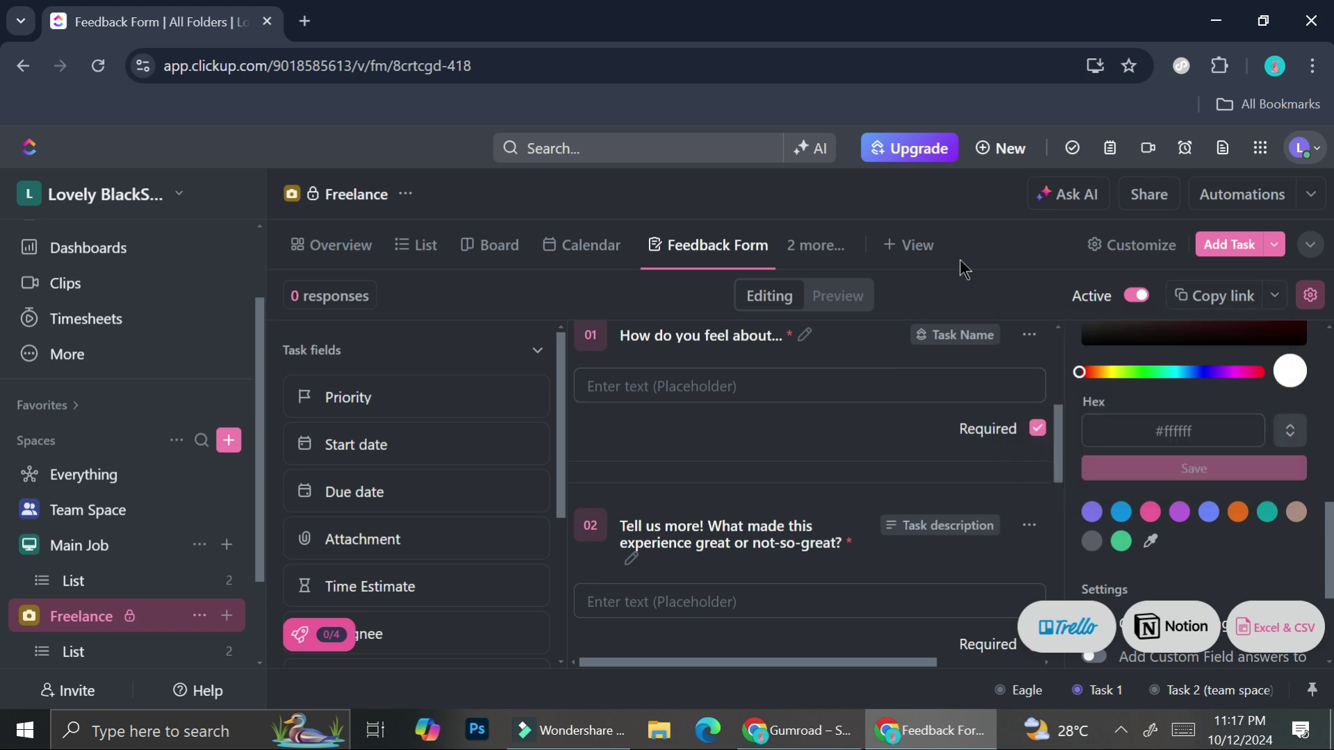
Copy the form's link, open it in a new browser tab and look over the published form.
left_click(1199, 295)
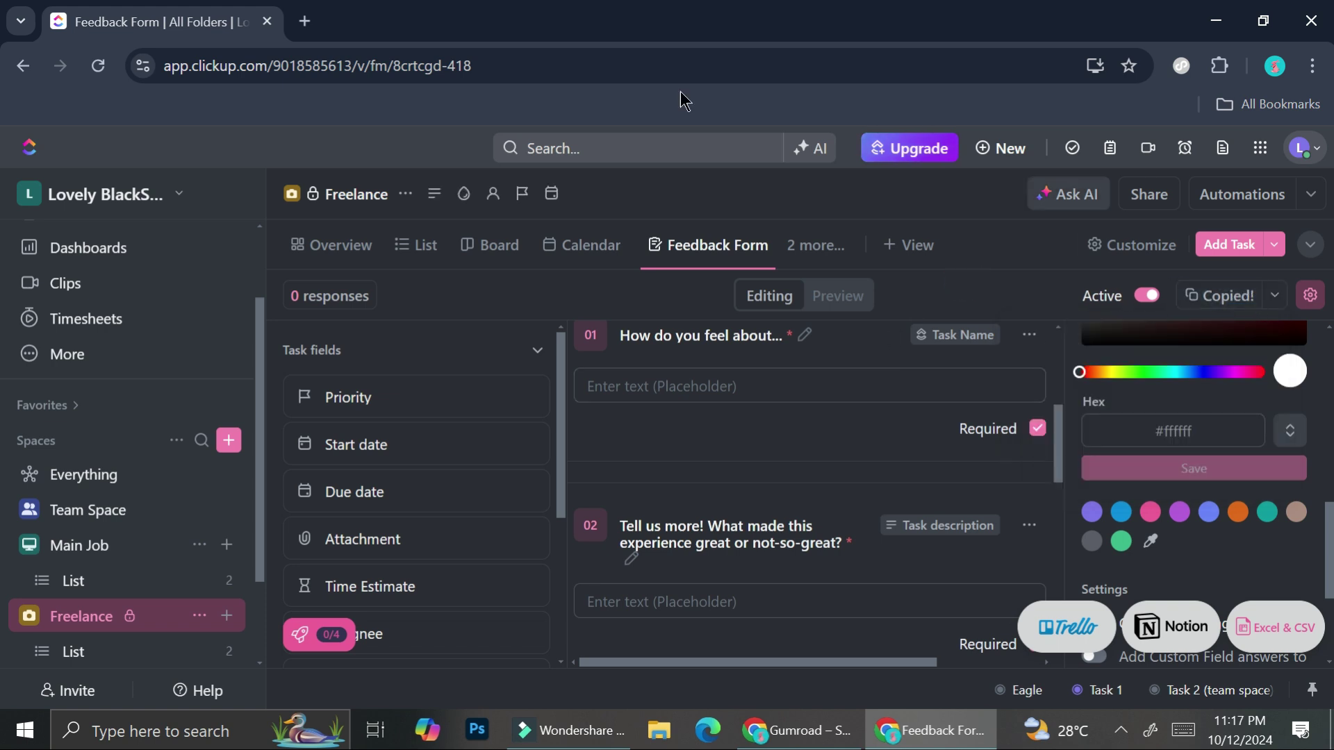
left_click(305, 22)
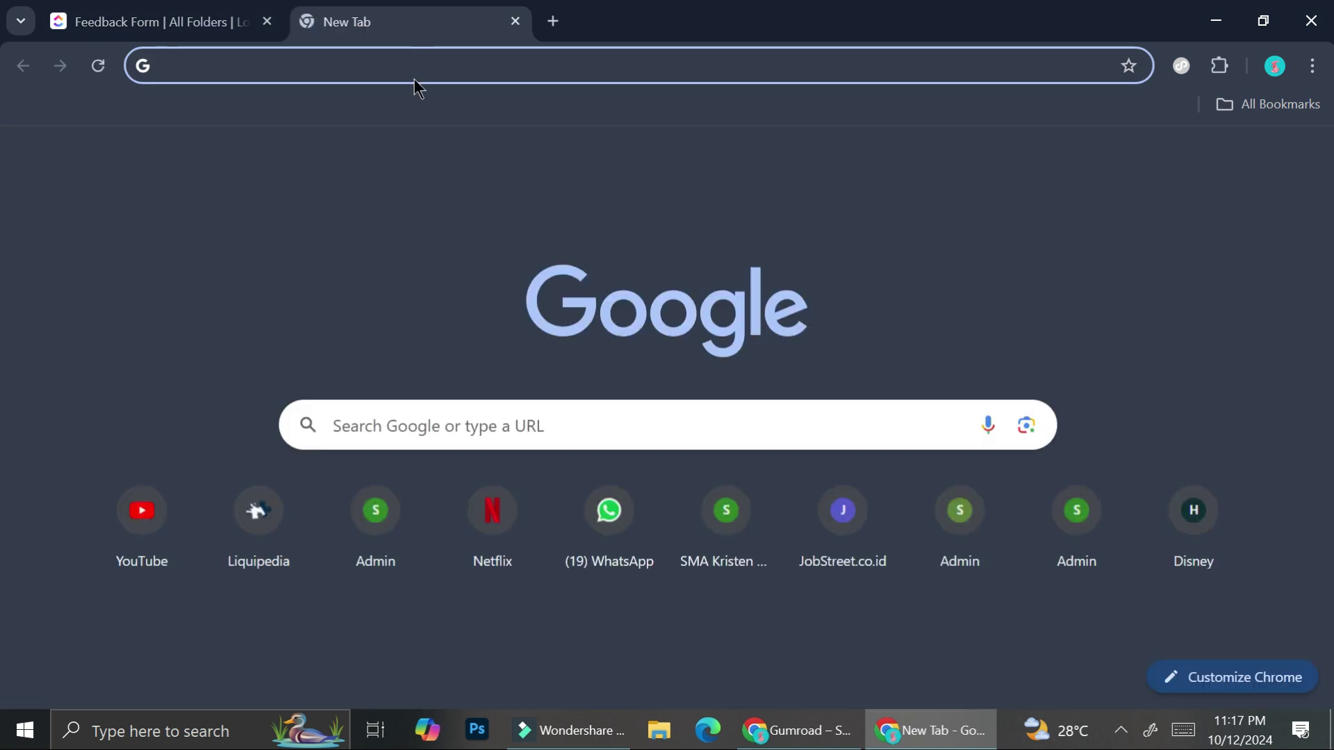
key("ctrl+v")
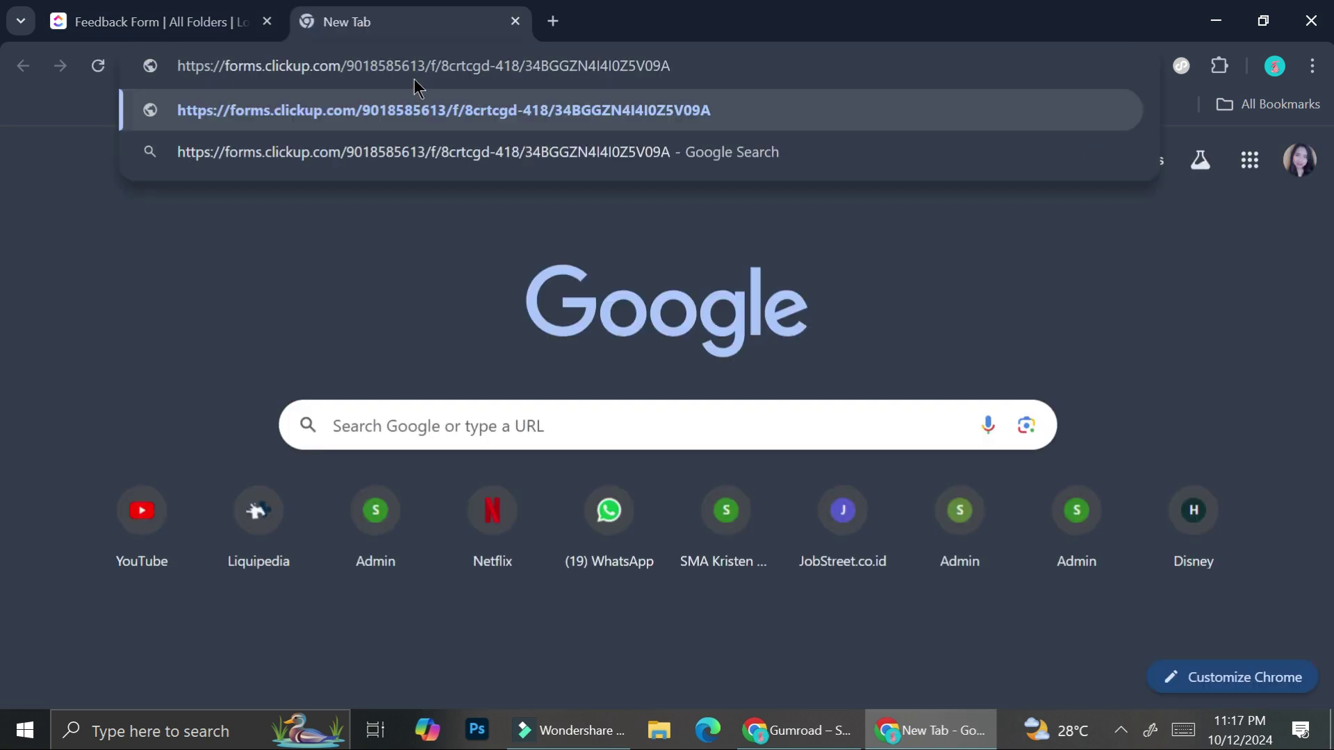
key("Return")
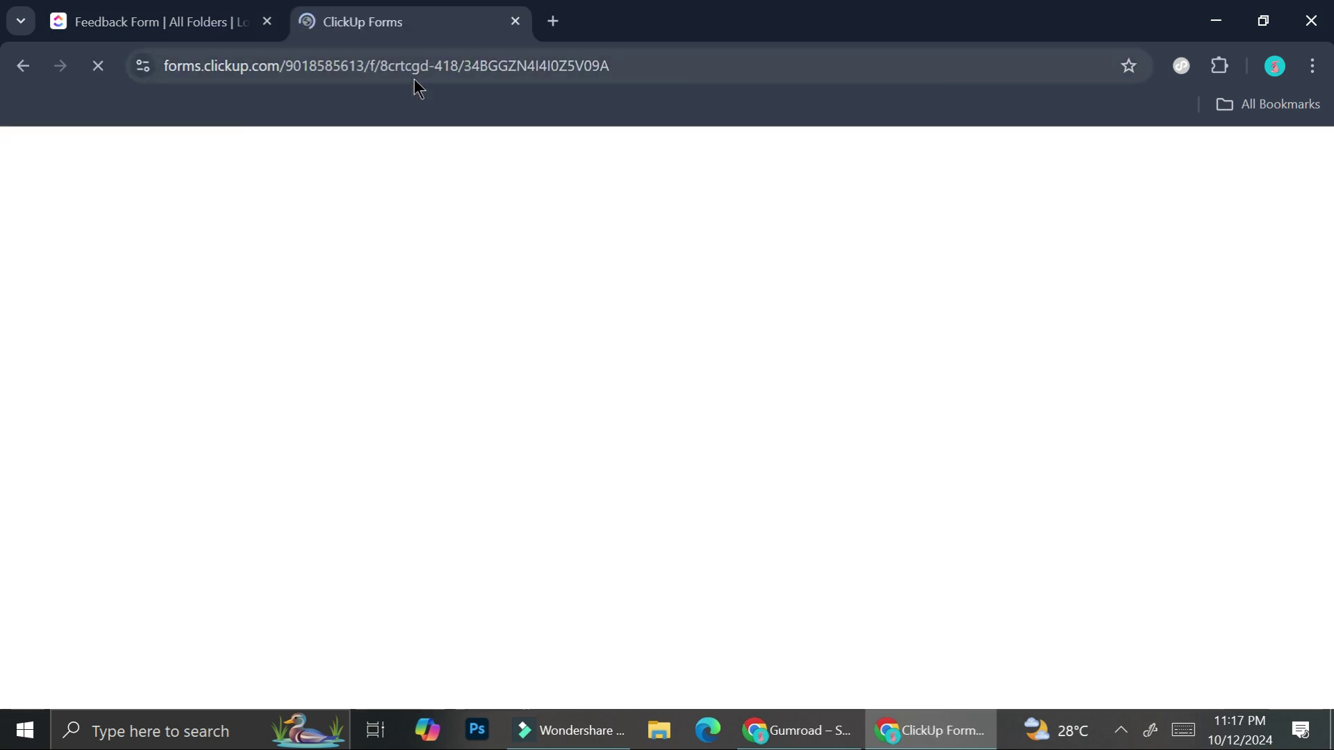
scroll(661, 360, "down", 4)
scroll(570, 367, "up", 3)
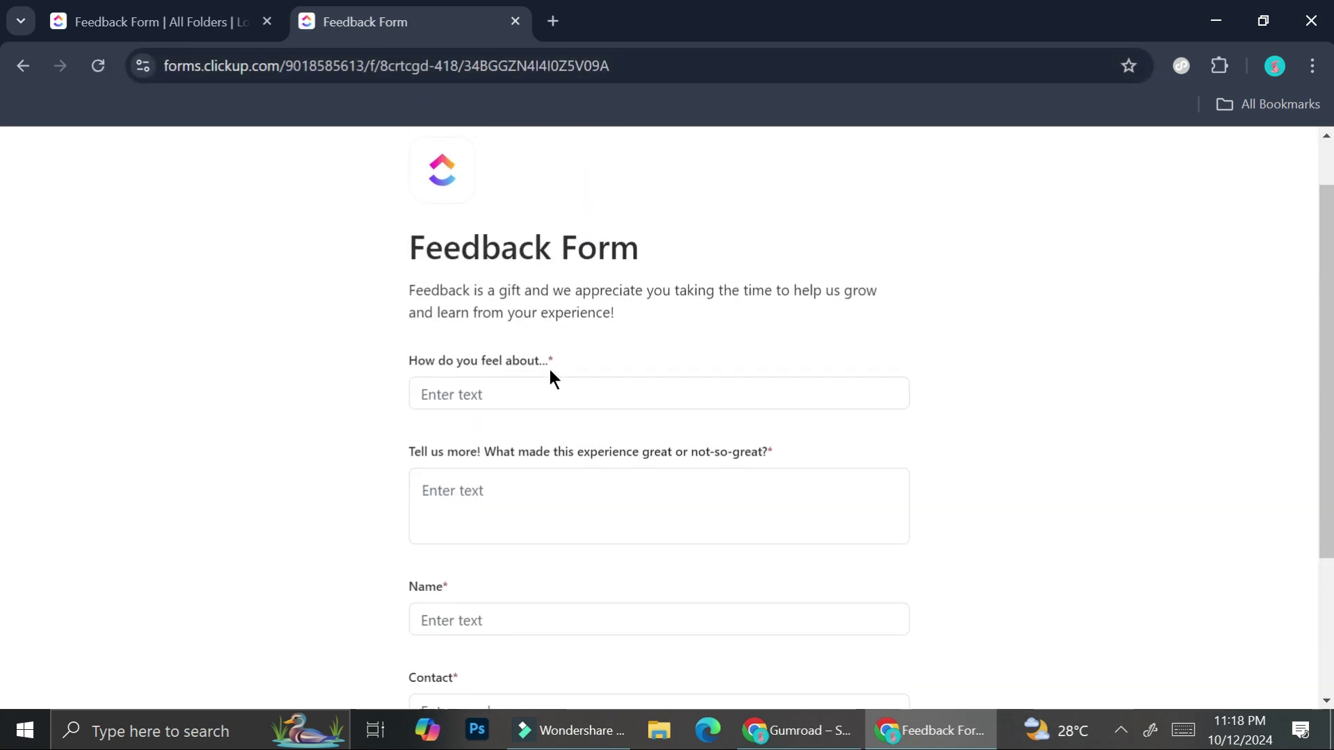
Fill in the feedback form with "It was alright", "The whole thing was alright", a name and a contact number, and submit it.
left_click(575, 393)
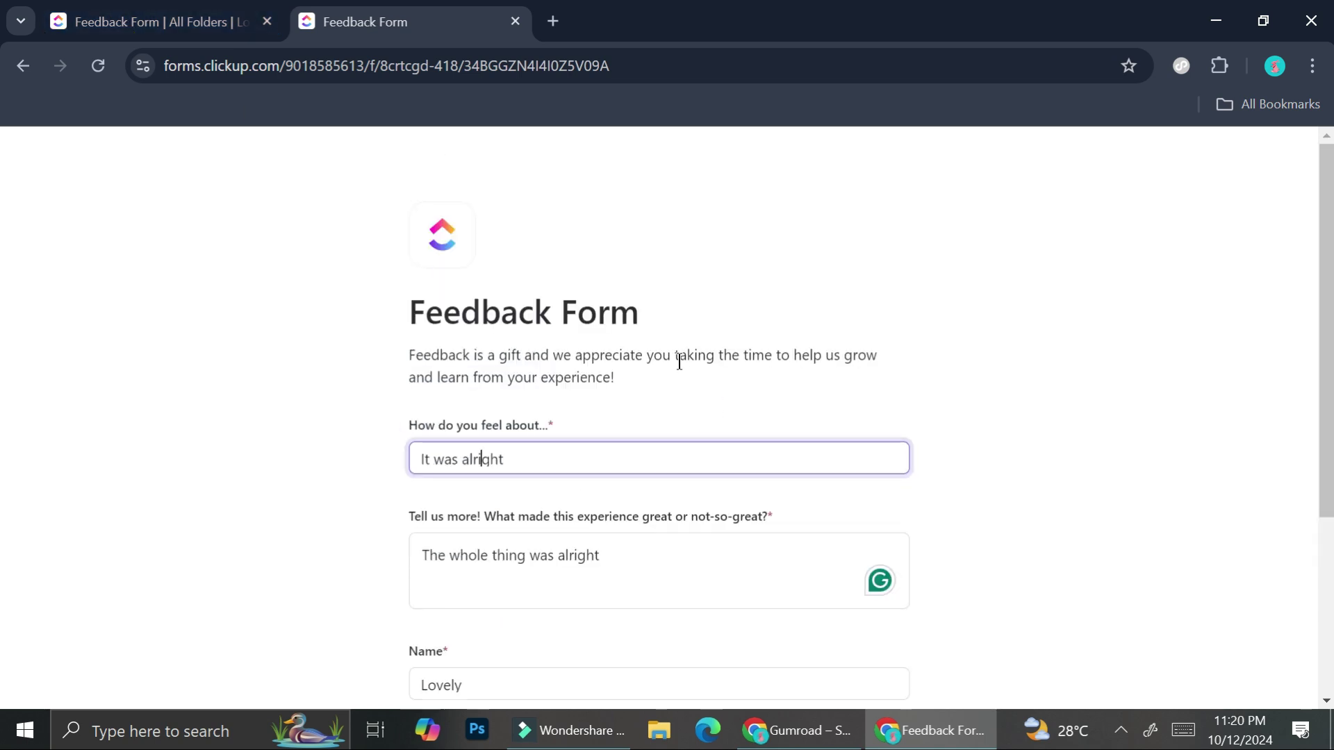
scroll(679, 362, "down", 3)
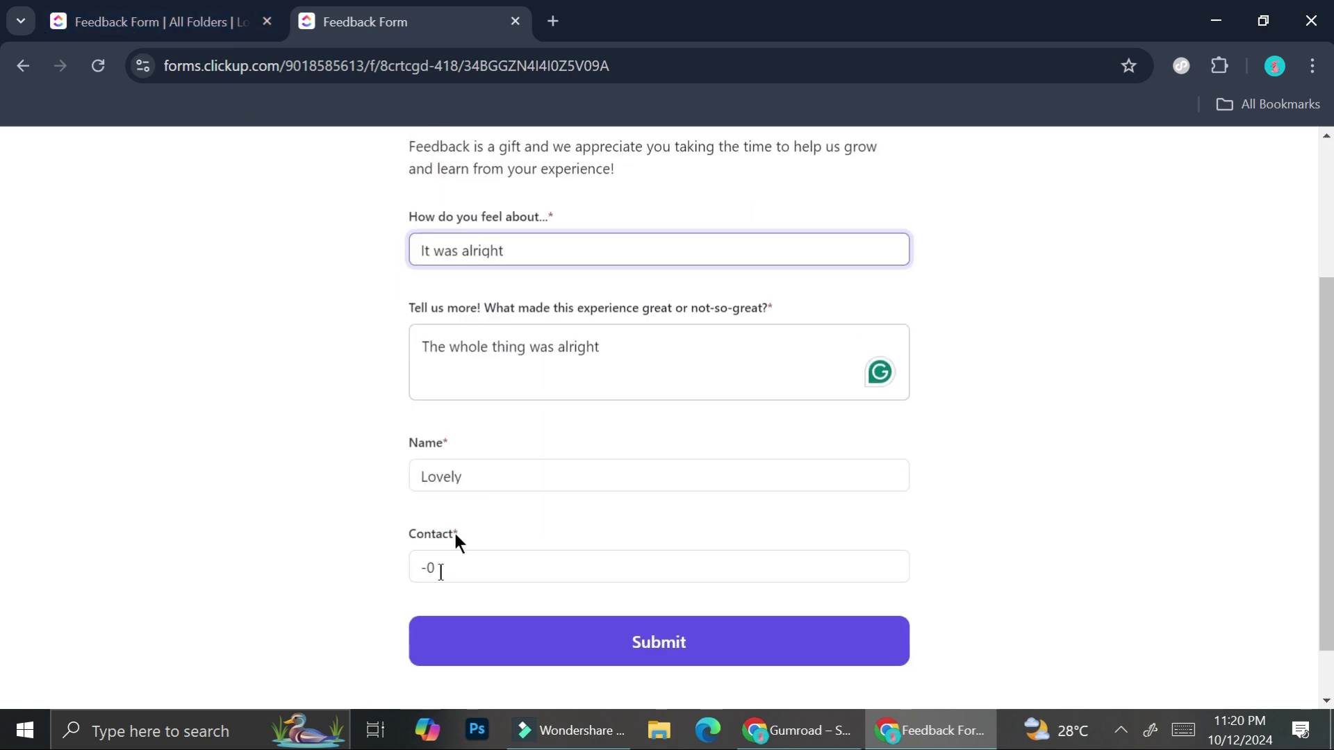
left_click(585, 657)
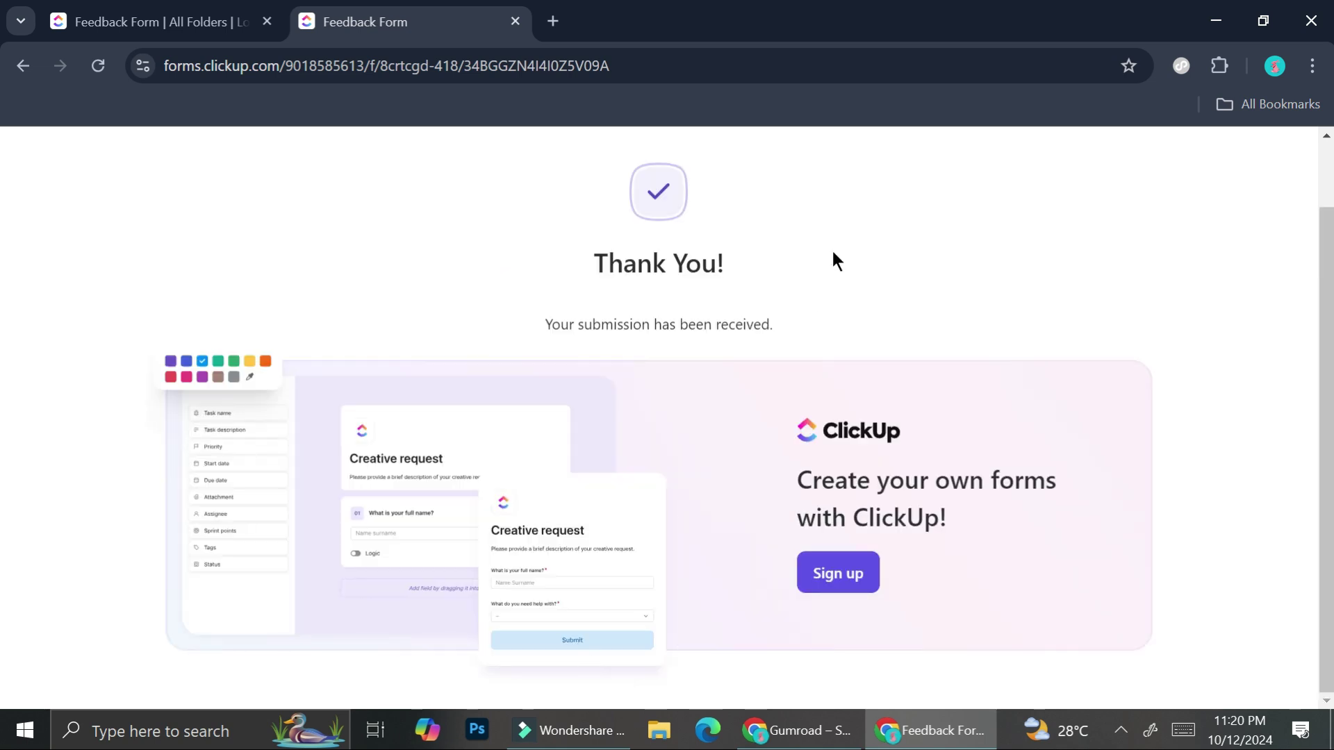
Return to the ClickUp workspace, reload the Feedback Form view and open the list of its responses.
left_click(199, 4)
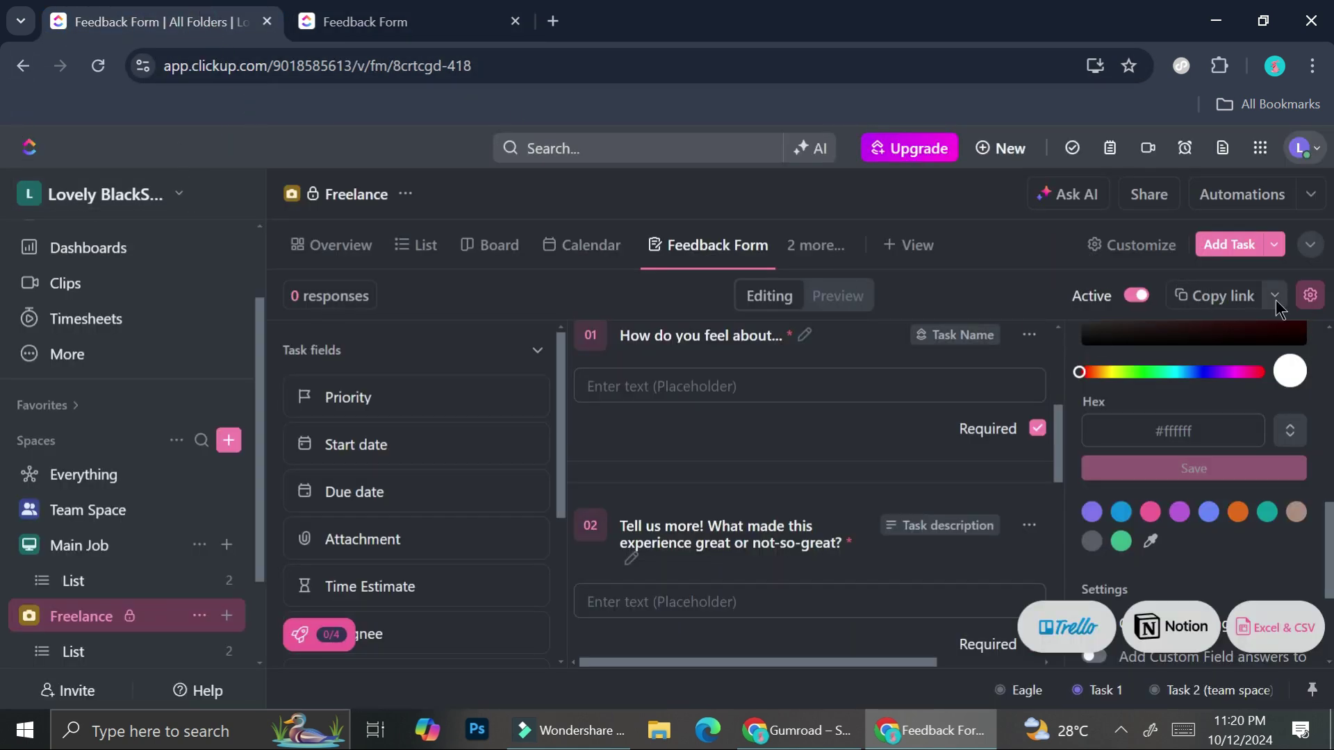
left_click(98, 66)
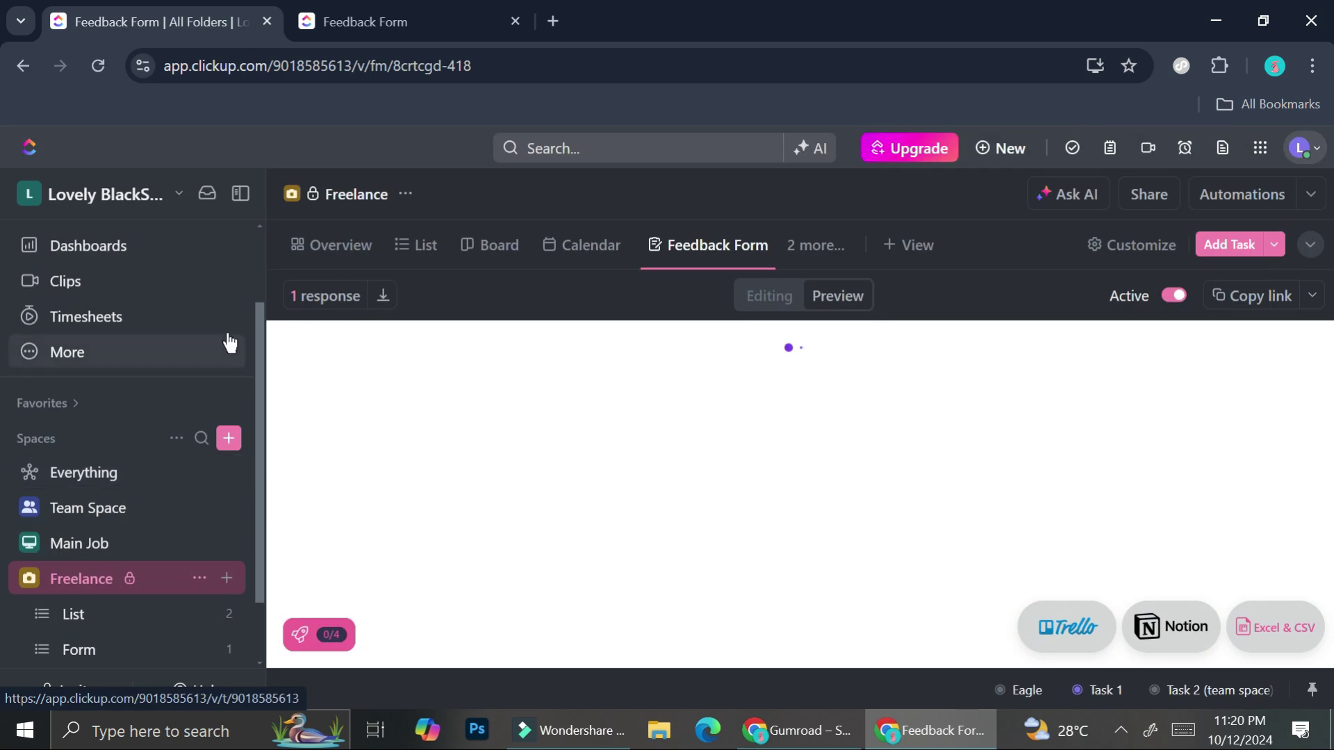
left_click(321, 299)
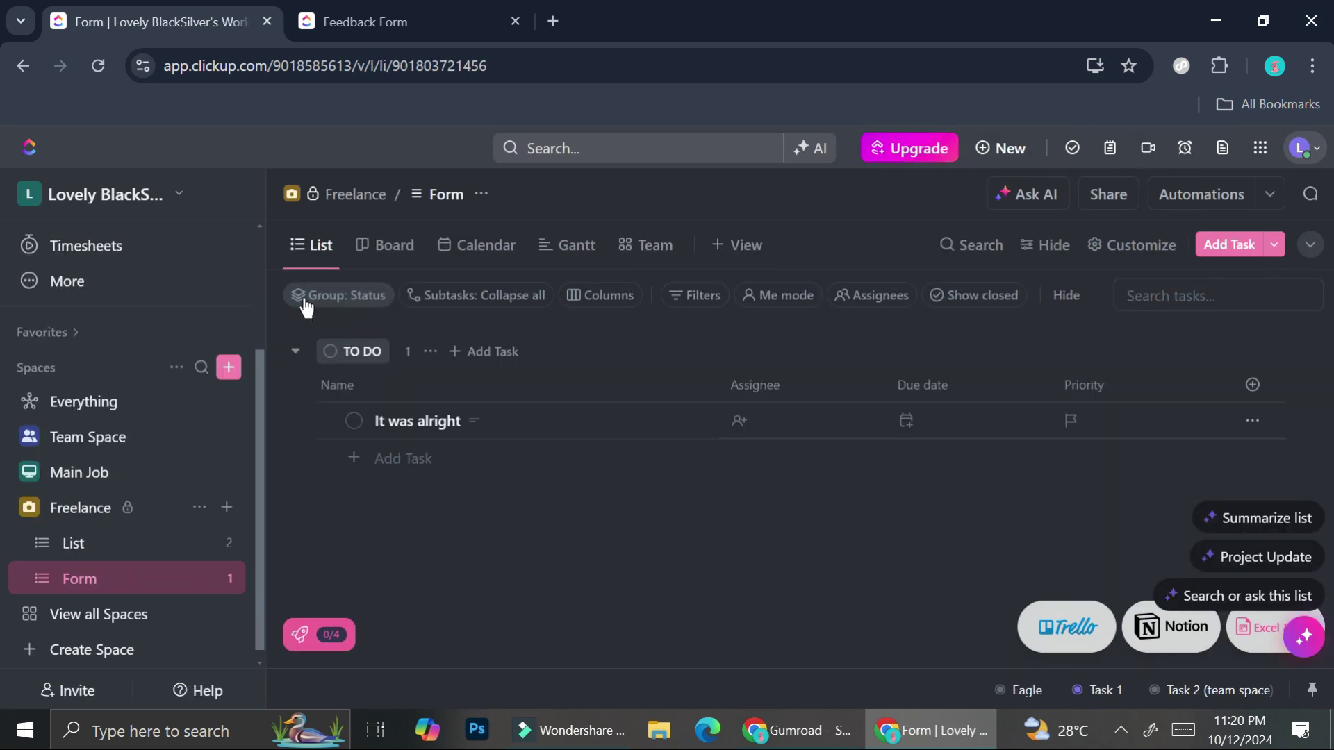
Open the "It was alright" task, review its title, description and the Contact and Name custom fields, and close it.
left_click(581, 421)
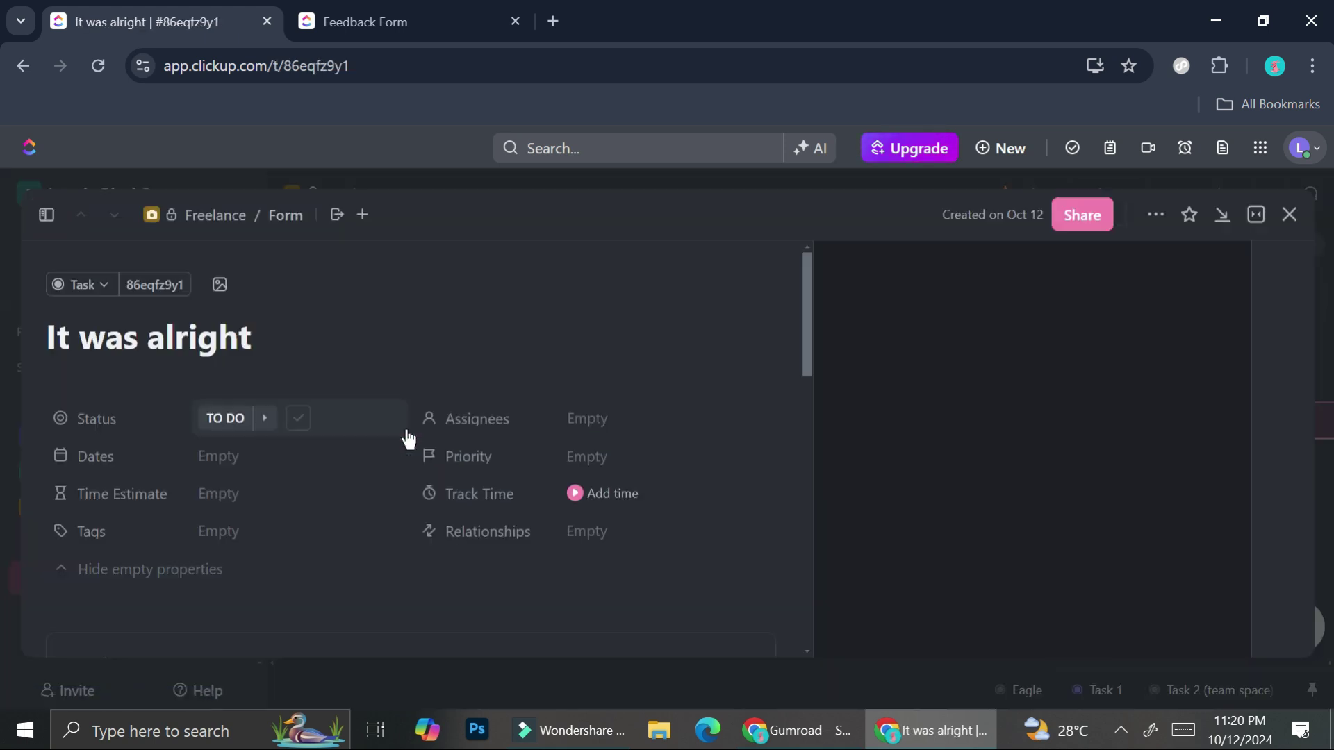
scroll(293, 427, "down", 8)
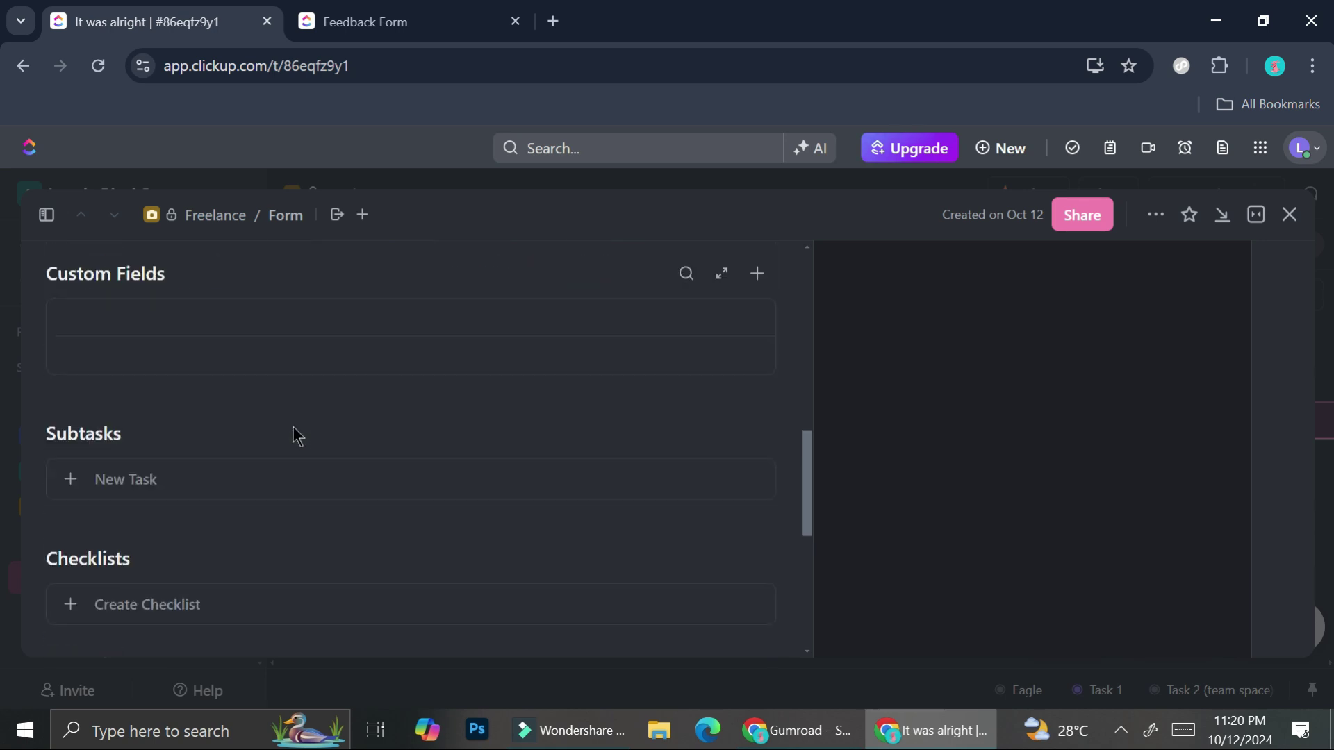
scroll(293, 427, "up", 5)
scroll(295, 435, "up", 3)
scroll(264, 421, "down", 5)
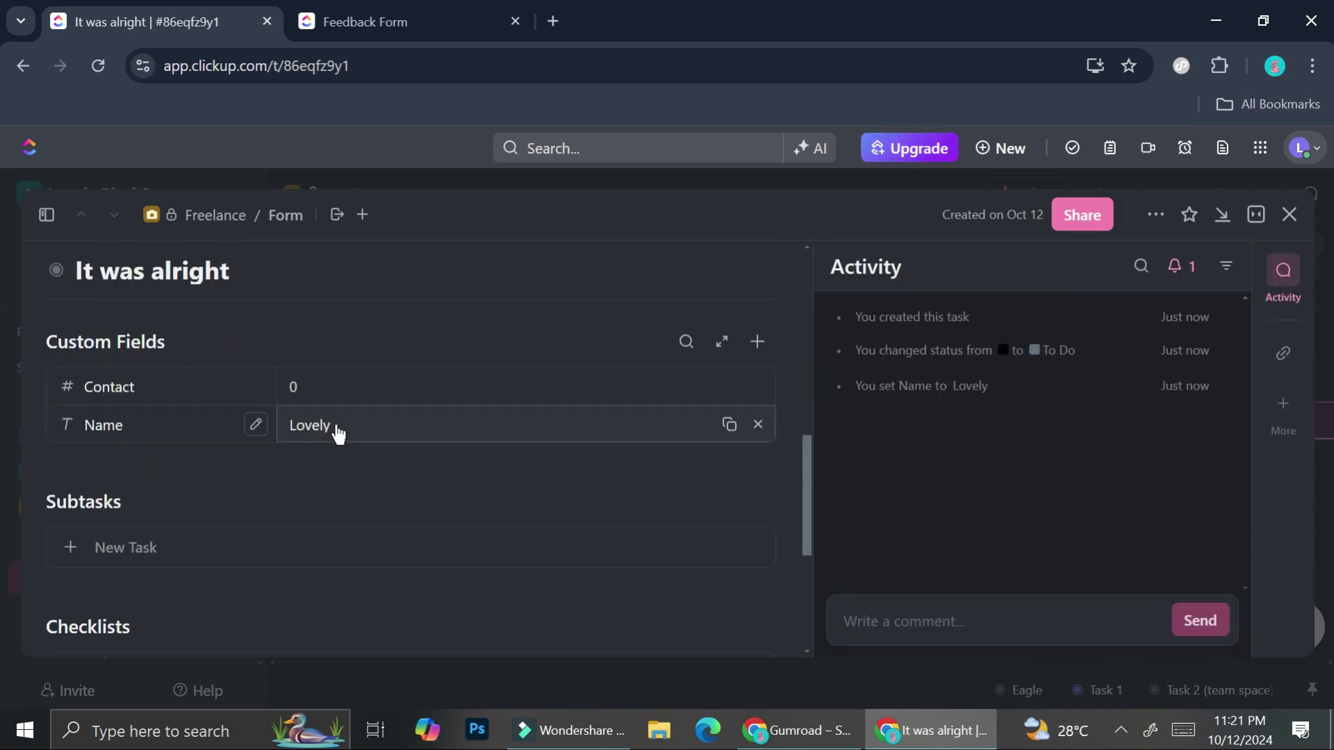
scroll(336, 428, "up", 4)
scroll(339, 434, "up", 5)
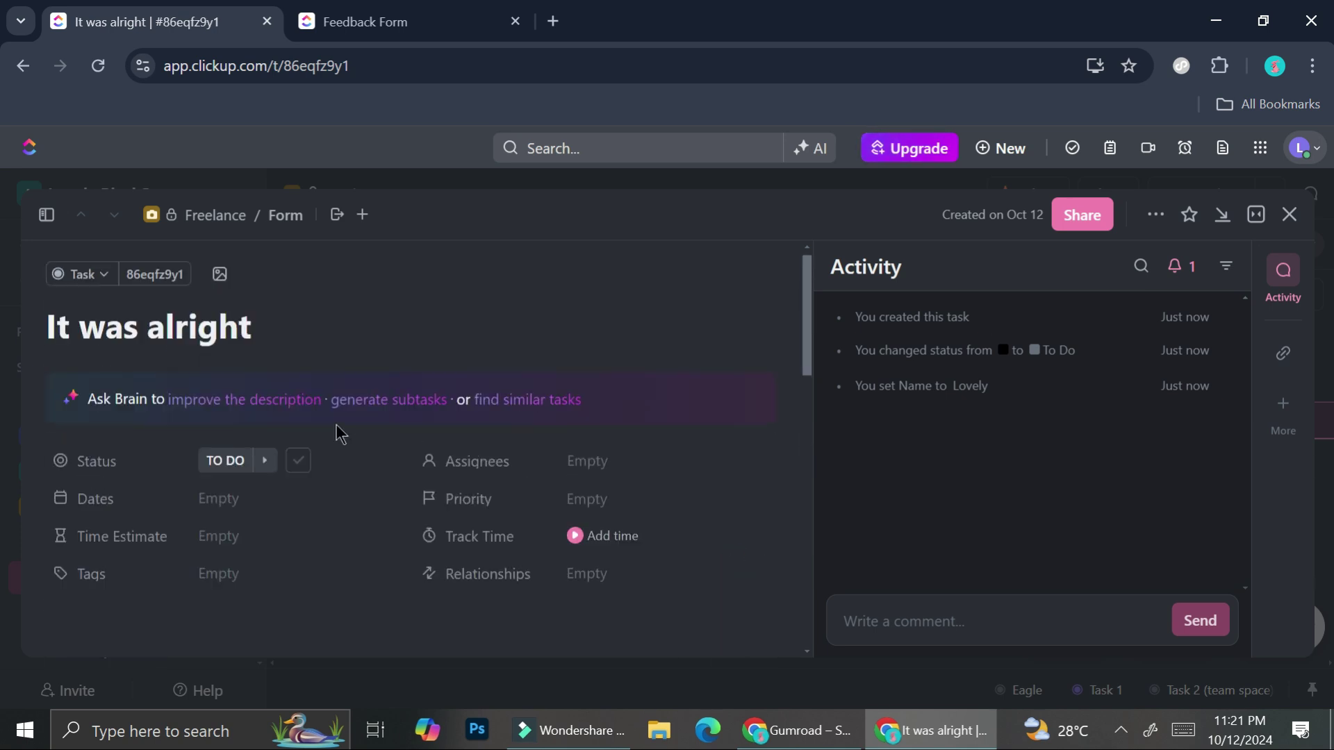
scroll(338, 435, "down", 5)
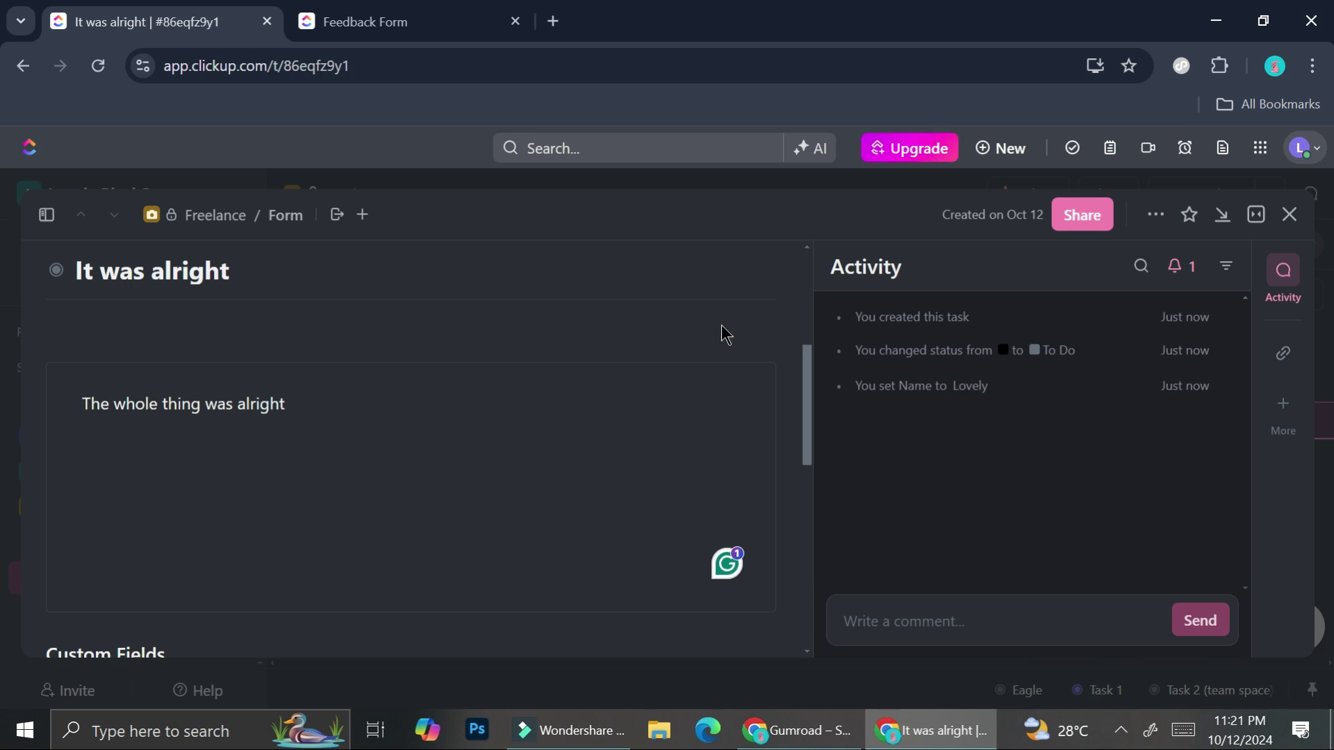
scroll(285, 304, "up", 5)
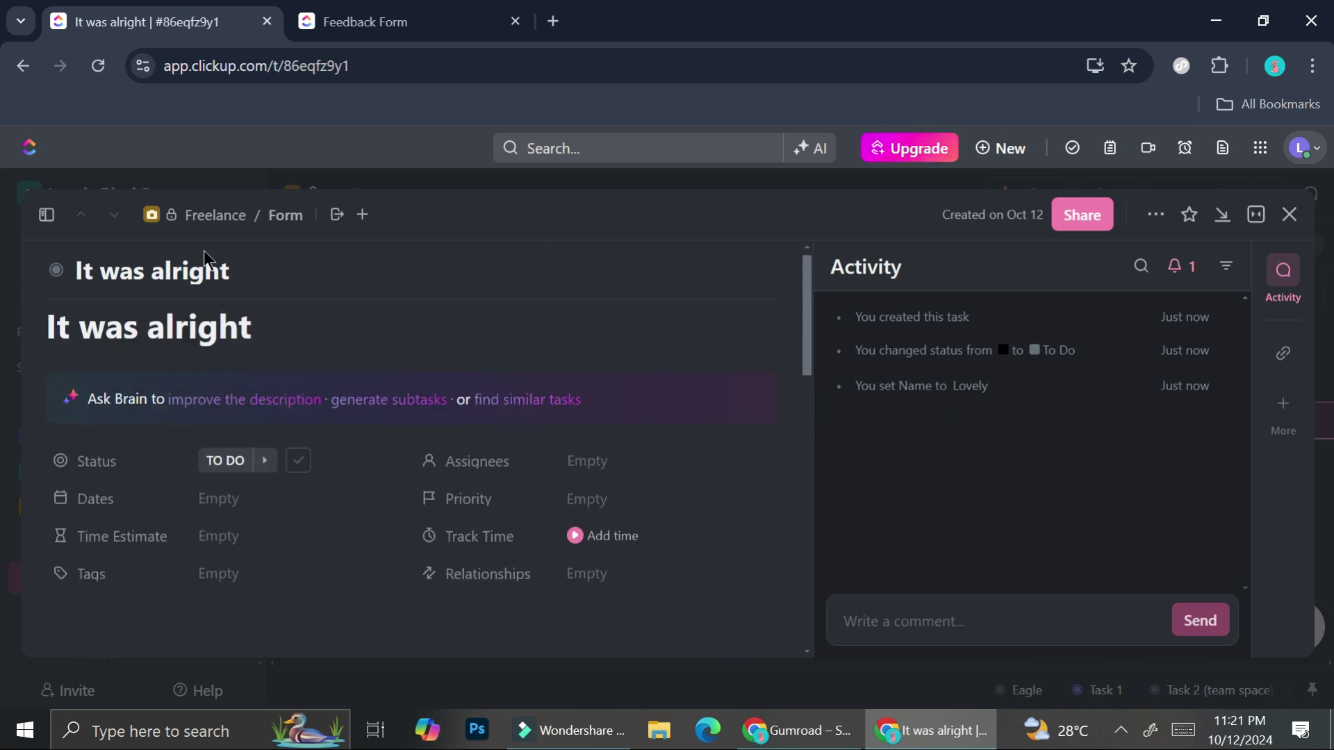
scroll(282, 362, "down", 3)
scroll(226, 426, "down", 4)
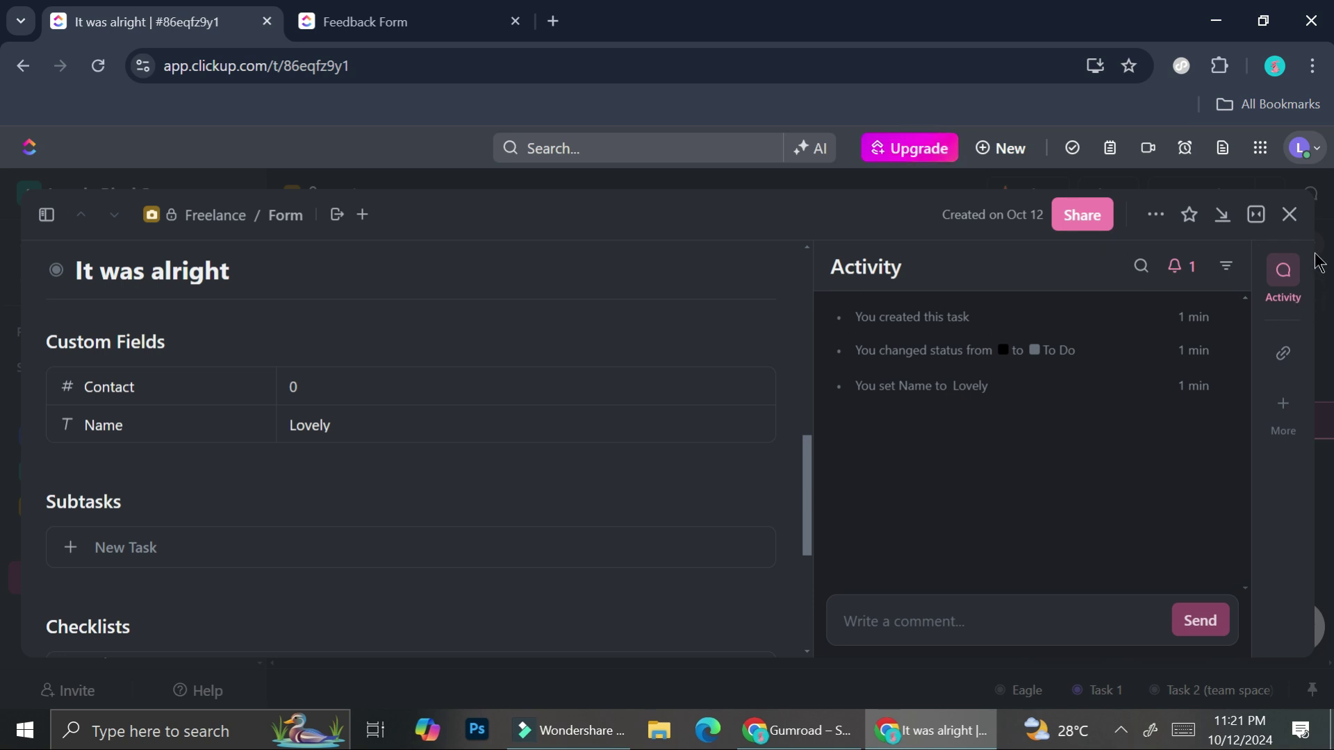
left_click(1291, 215)
Go back to the blank published form, try the number 0 in the Contact field and clear it.
key("ctrl+Tab")
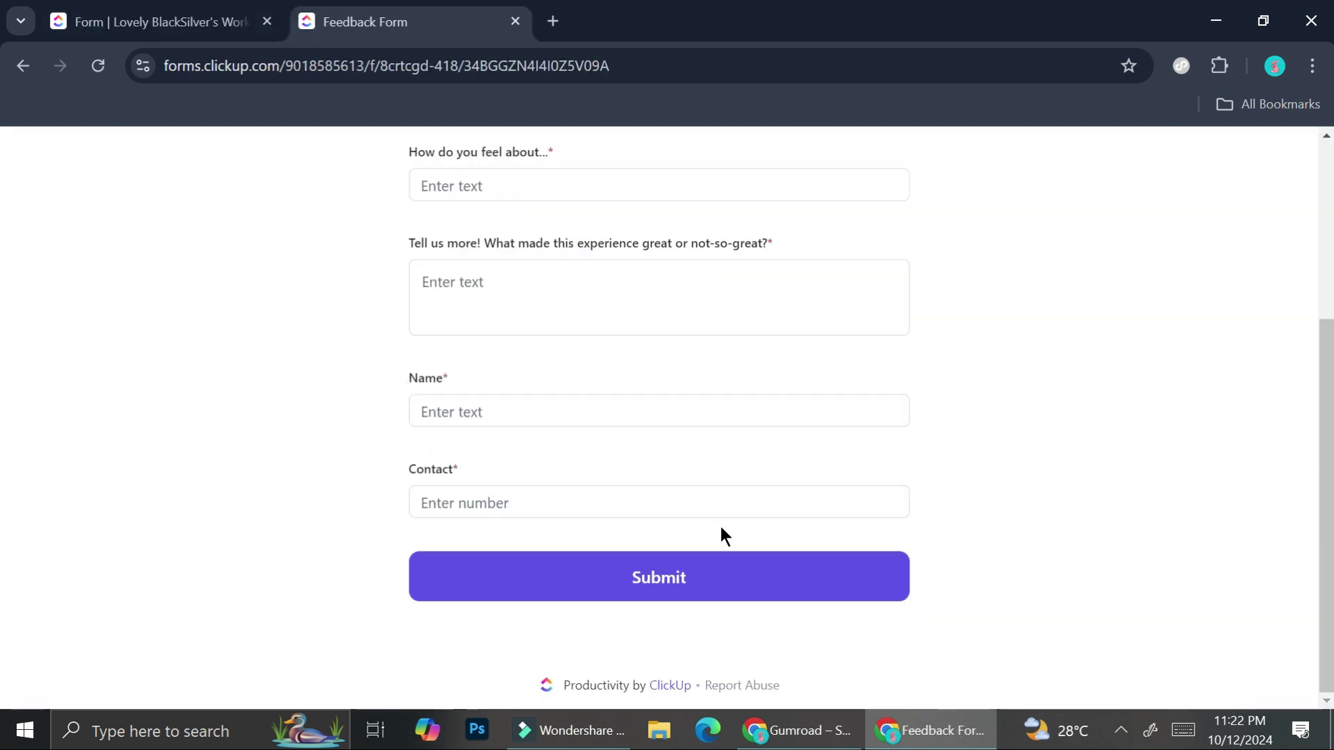
left_click(497, 501)
type("0")
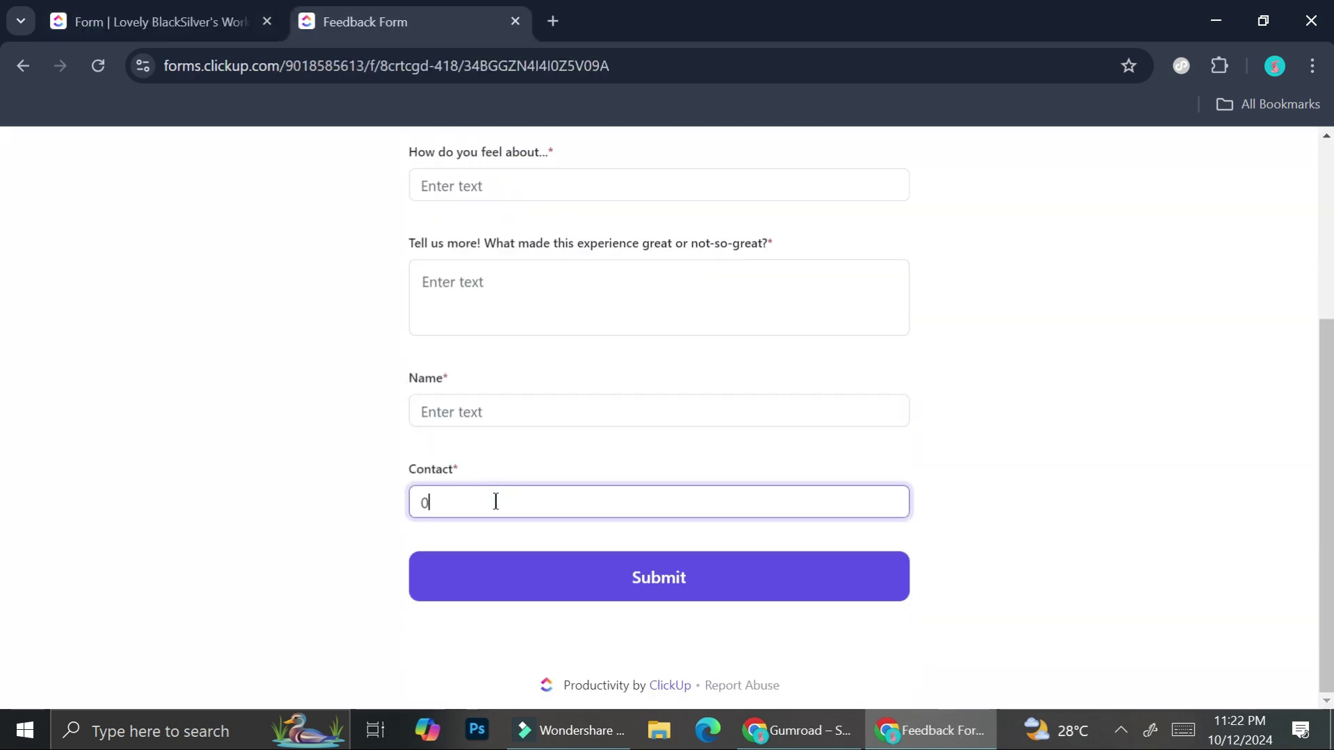
key("BackSpace")
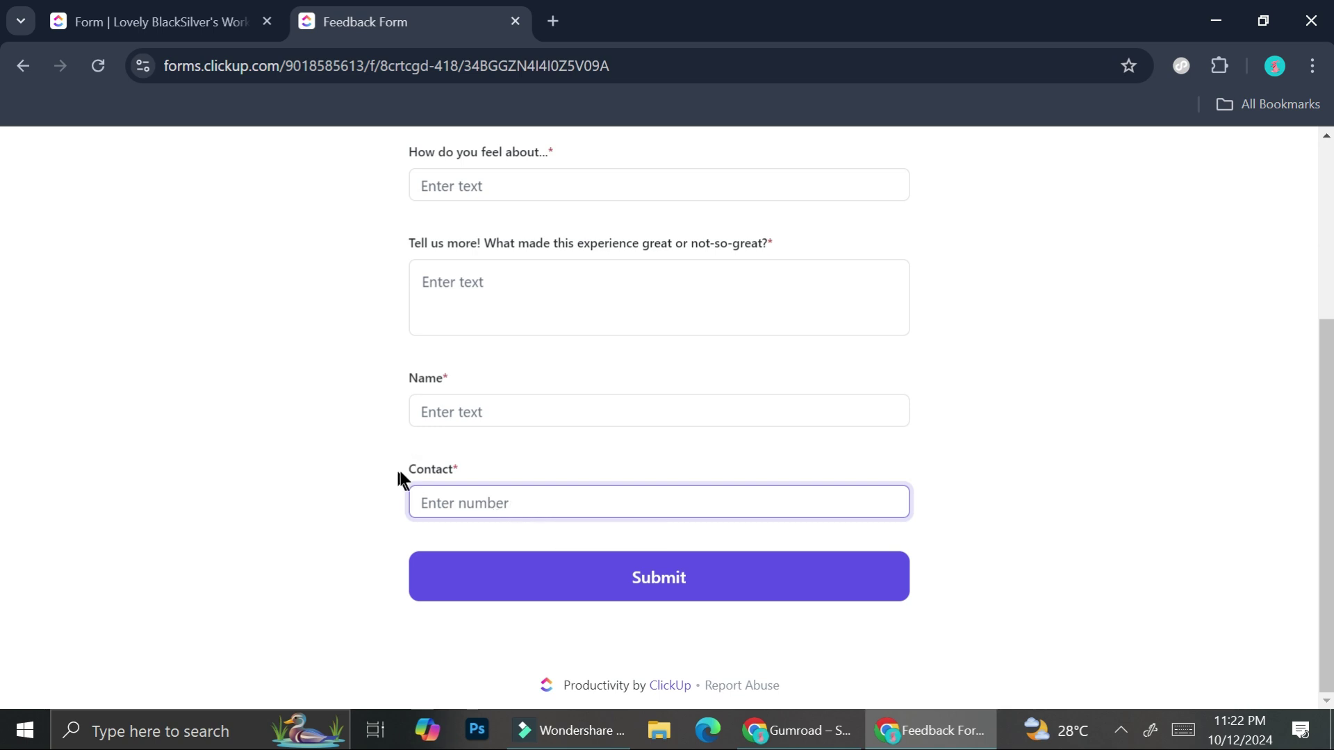
Try the digits 09865 in the published form's Name field and clear the entry.
left_click(498, 421)
type("098")
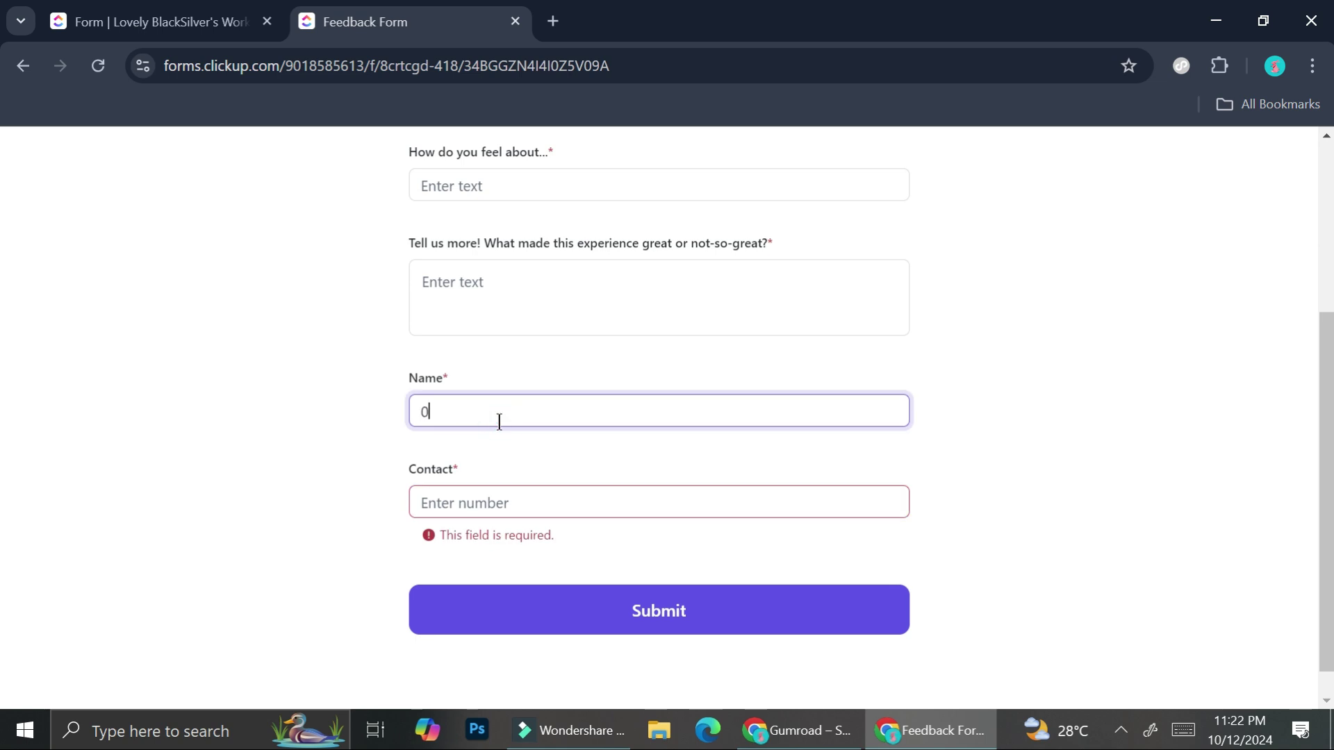
type("65")
key("BackSpace")
key("BackSpace")
key("BackSpace")
key("BackSpace")
key("BackSpace")
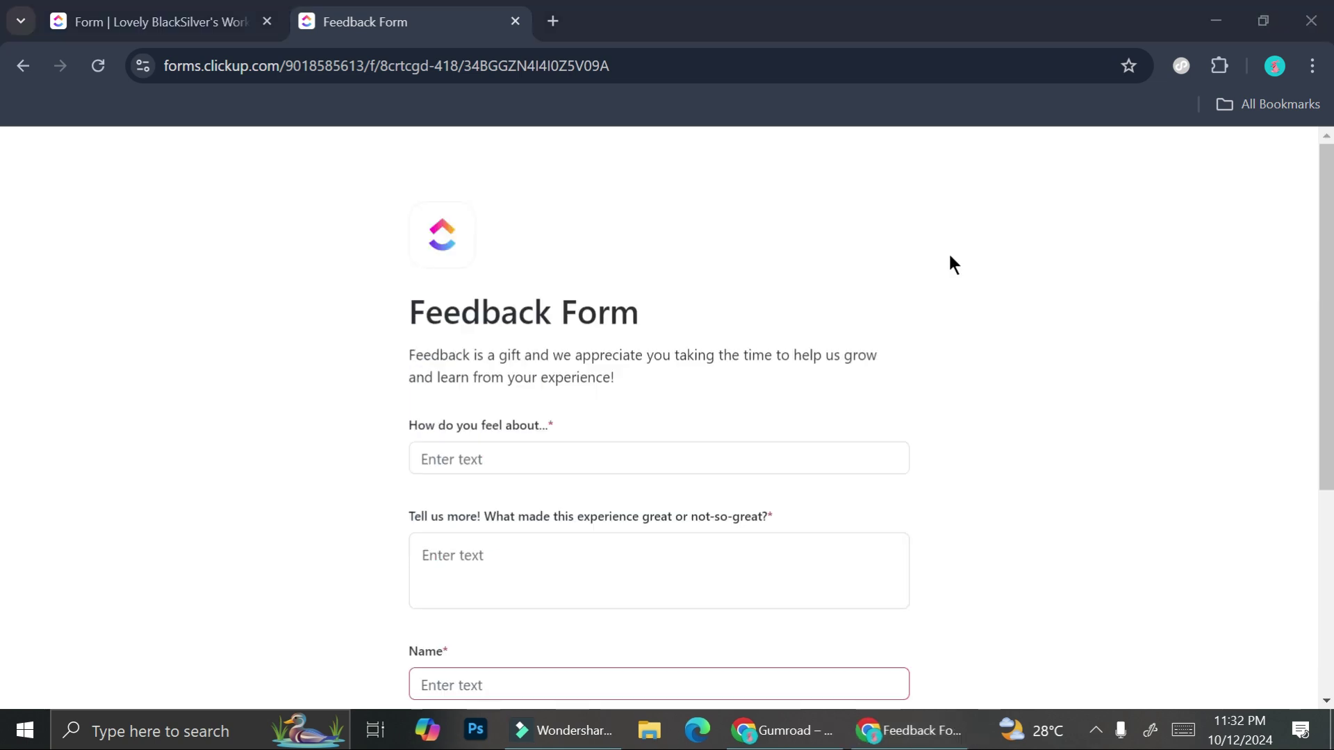
left_click(950, 256)
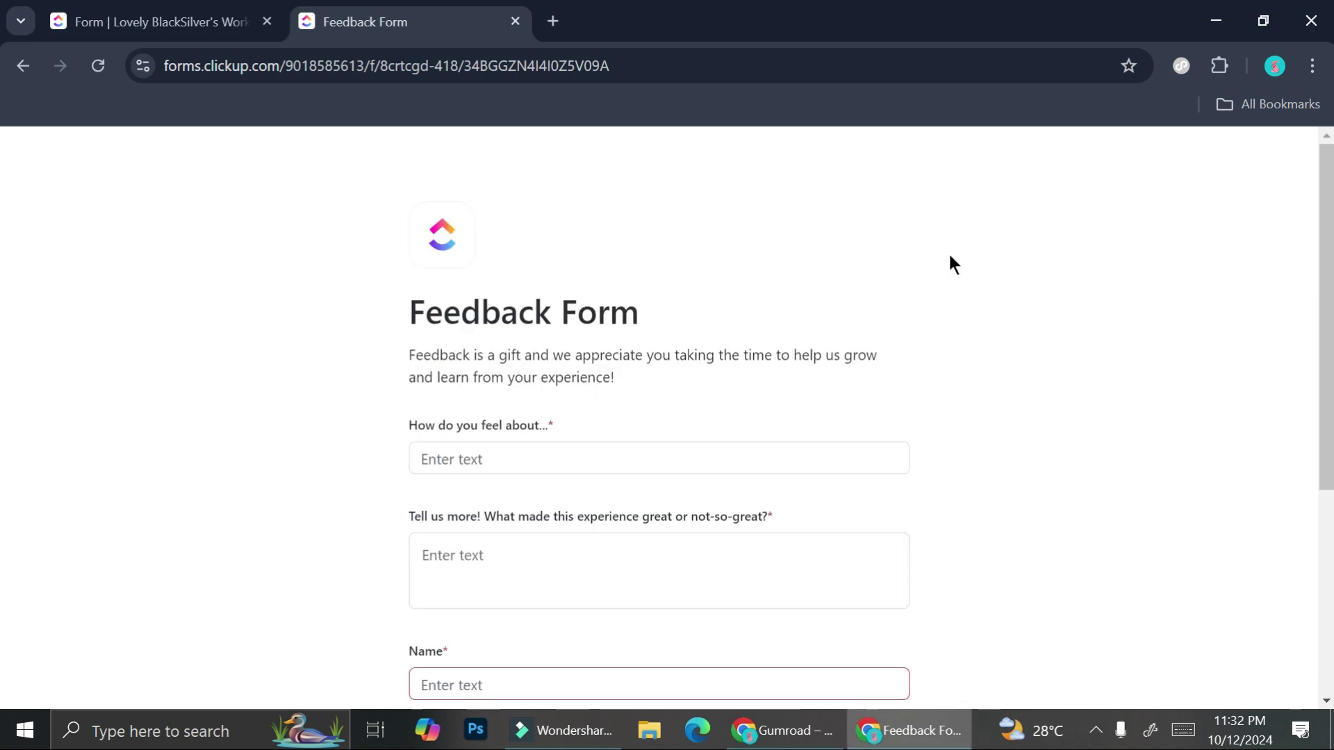